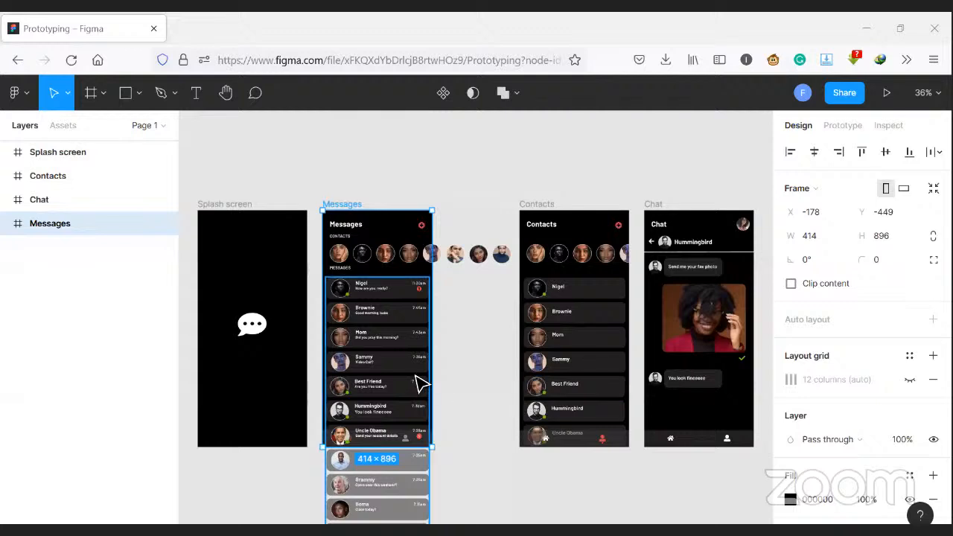
- Disable Clip content on the message list frame, and enable it on the parent Messages screen frame
scroll(447, 376, down, 2)
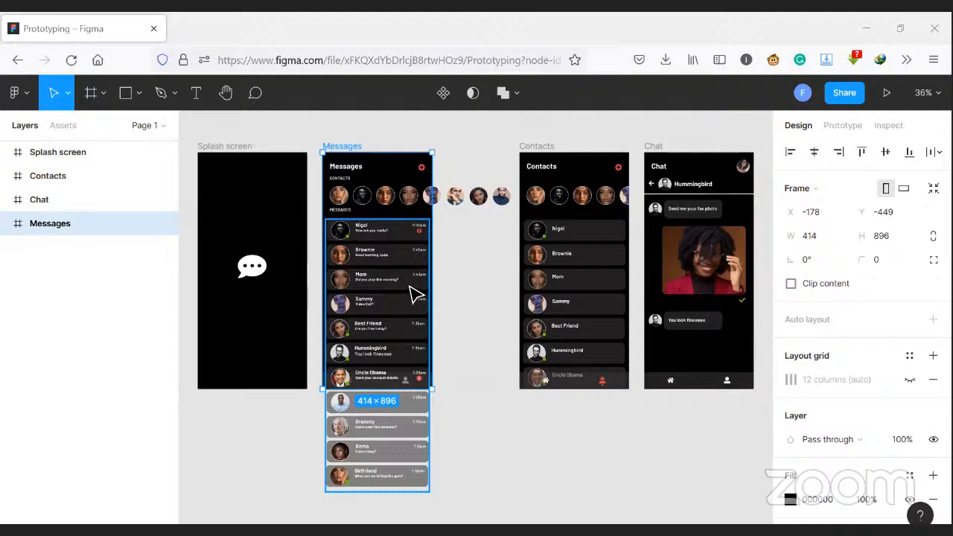
click(399, 205)
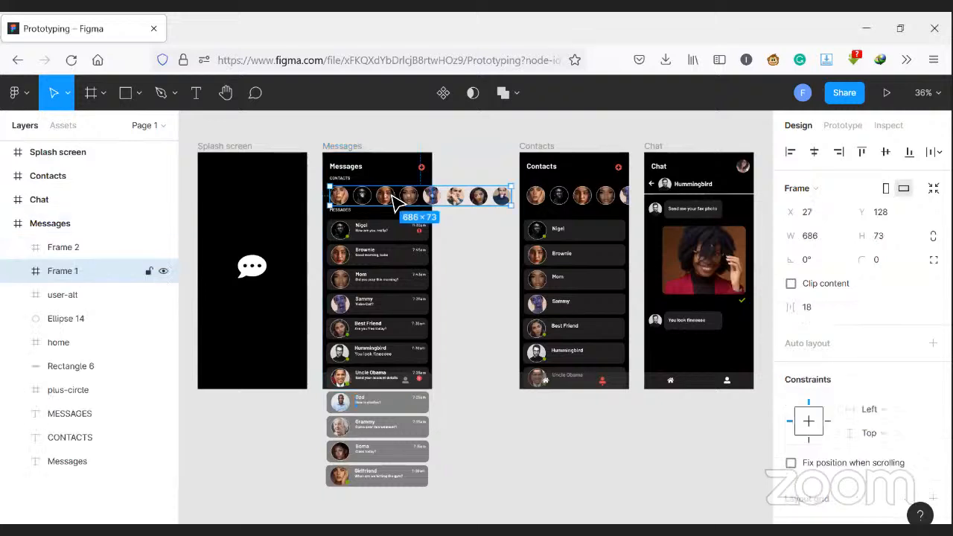
click(383, 272)
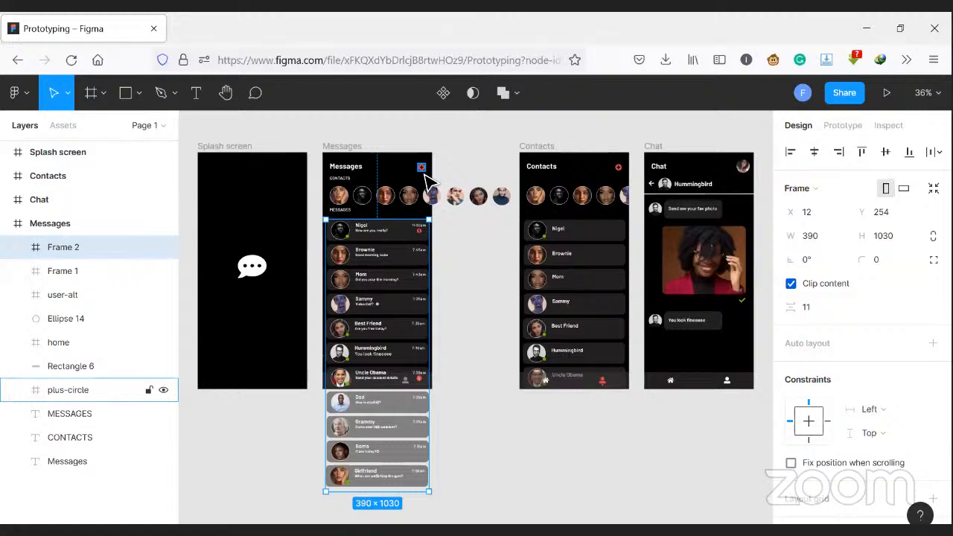
click(409, 203)
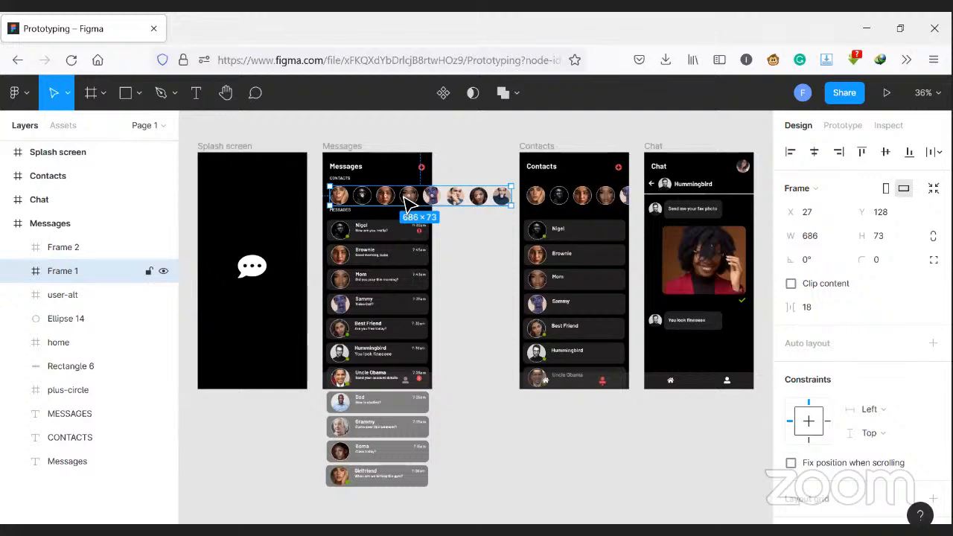
click(400, 295)
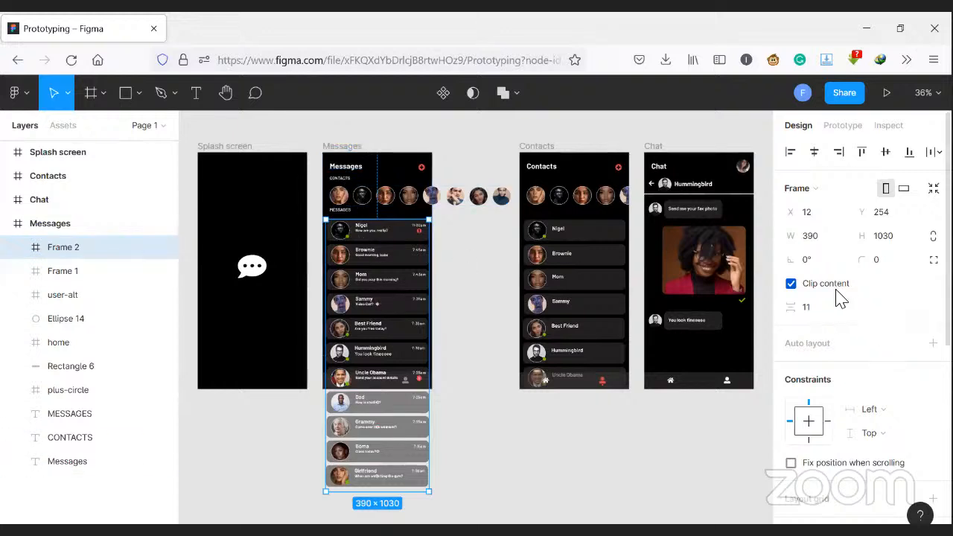
click(792, 284)
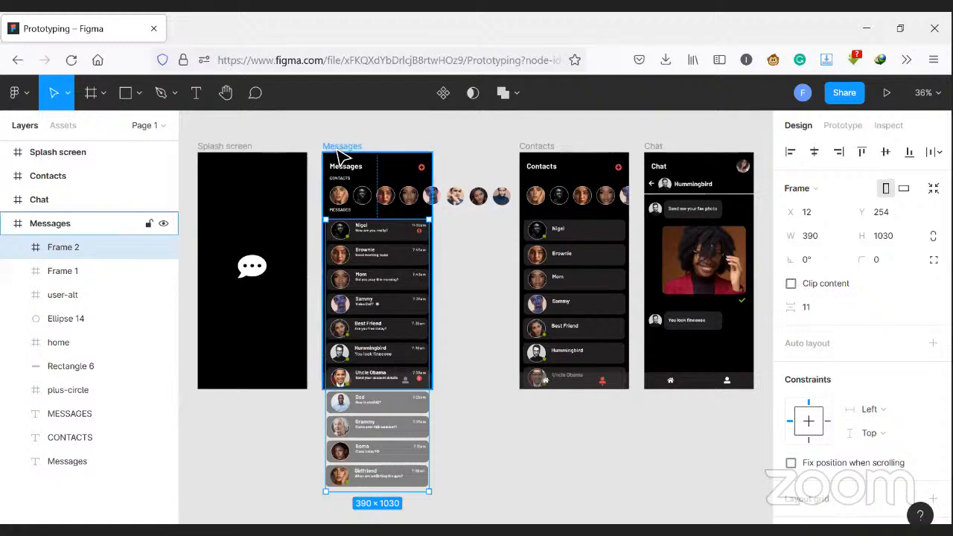
click(354, 146)
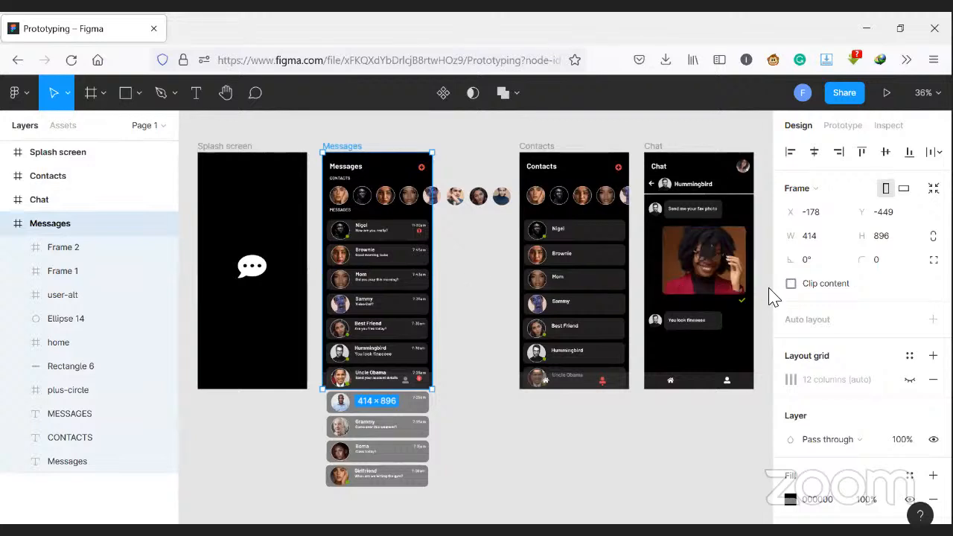
click(792, 284)
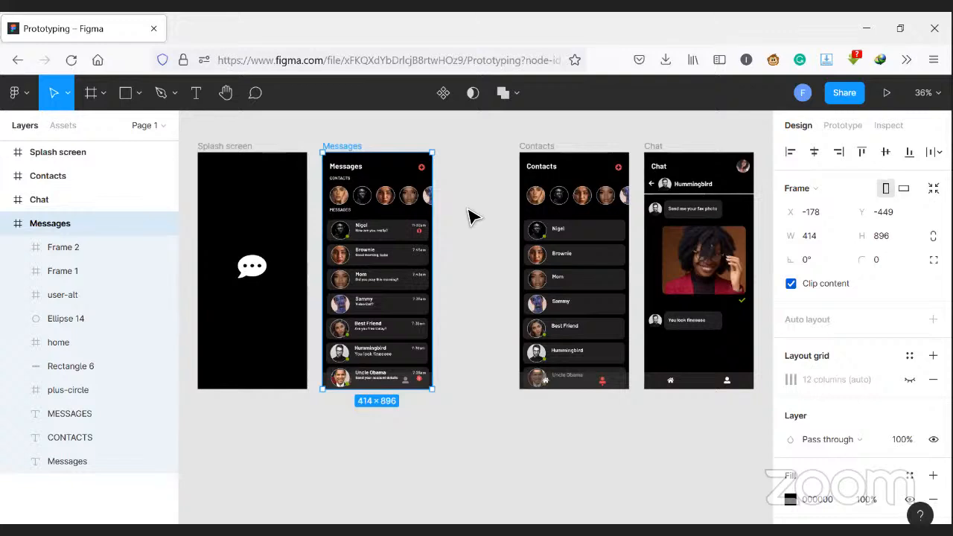
- Wrap the Messages screen's contacts row in a new frame and narrow that frame to 387 wide, ending at the screen's edge
click(426, 202)
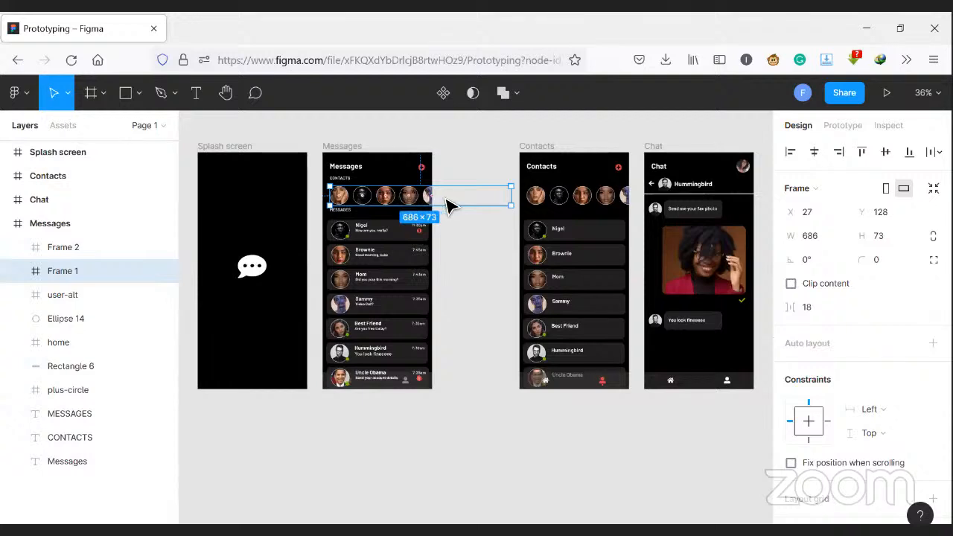
right_click(407, 198)
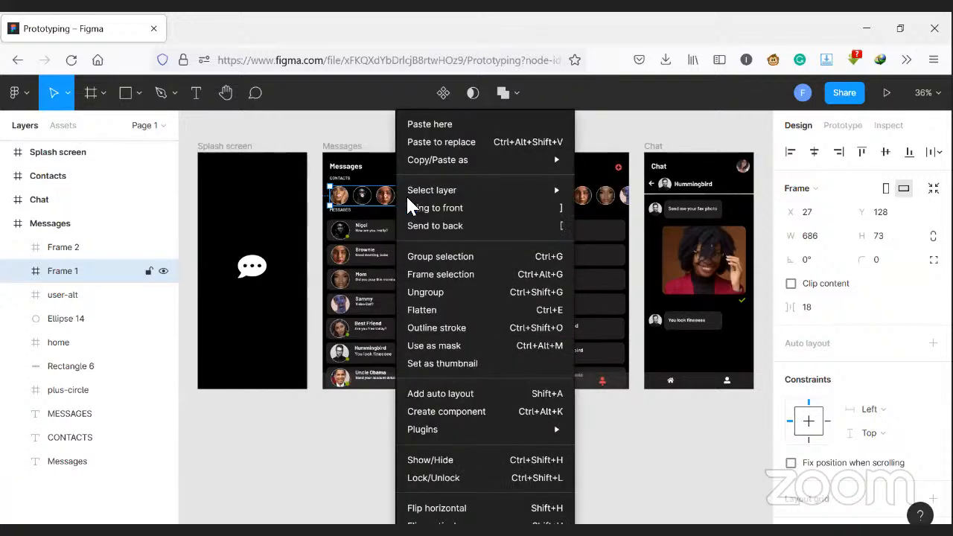
mouse_move(406, 196)
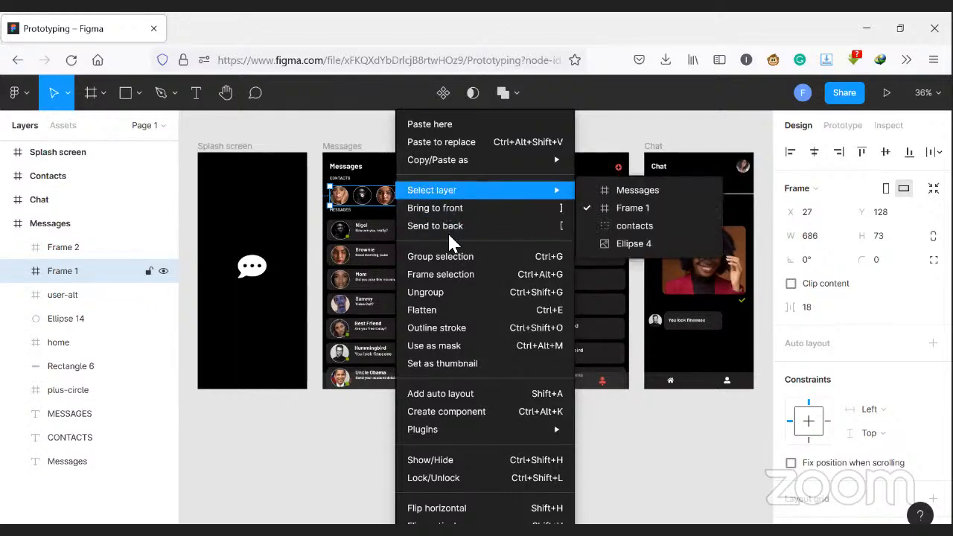
click(462, 275)
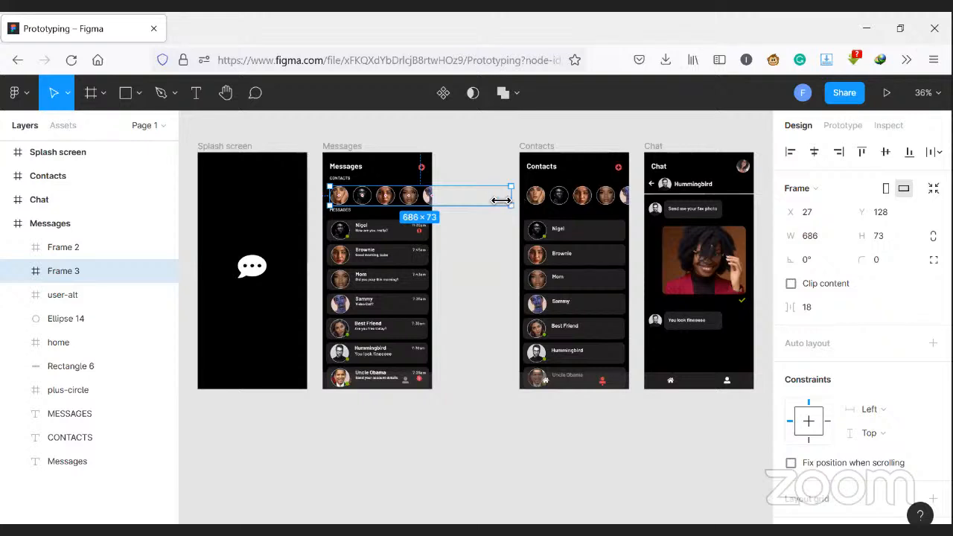
drag(505, 201, 432, 204)
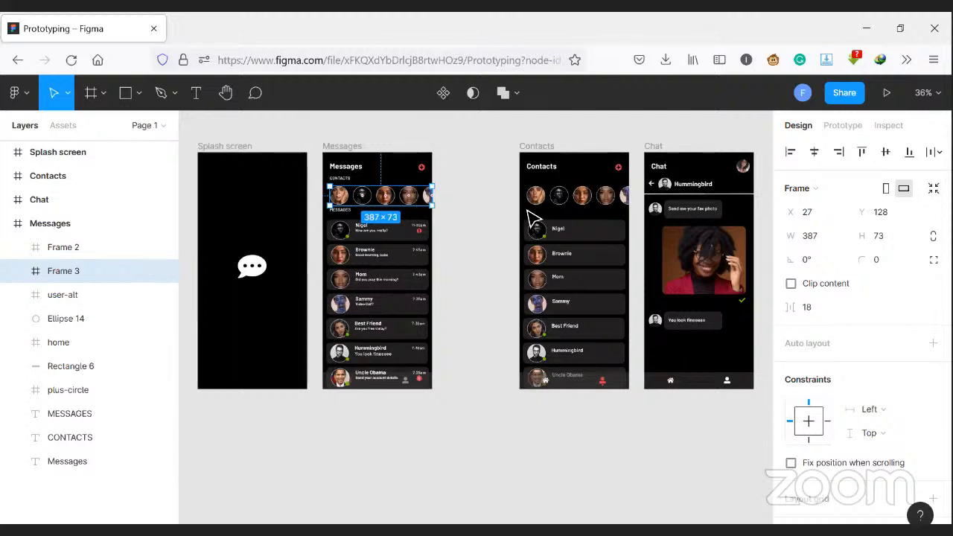
- Set the contacts row frame's overflow behavior to Horizontal scrolling
click(842, 130)
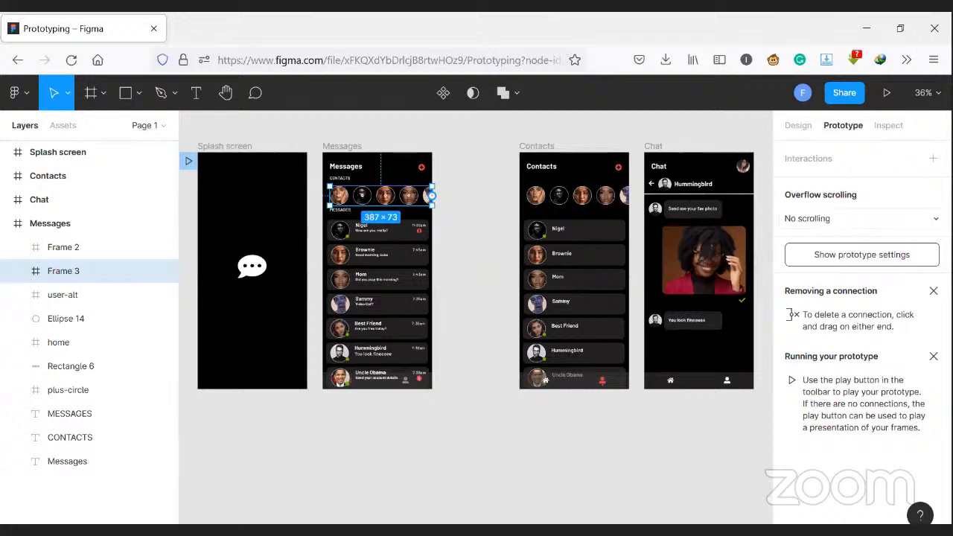
click(927, 218)
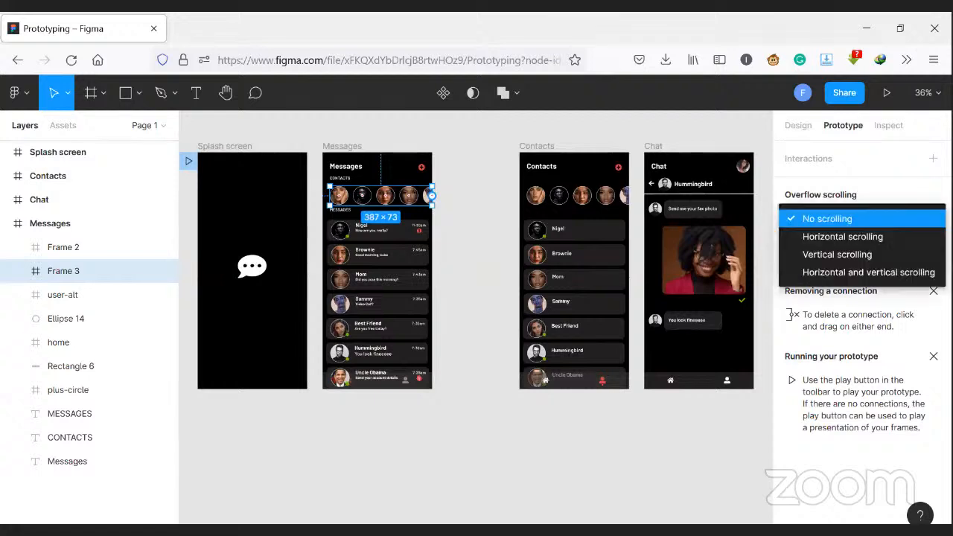
click(921, 241)
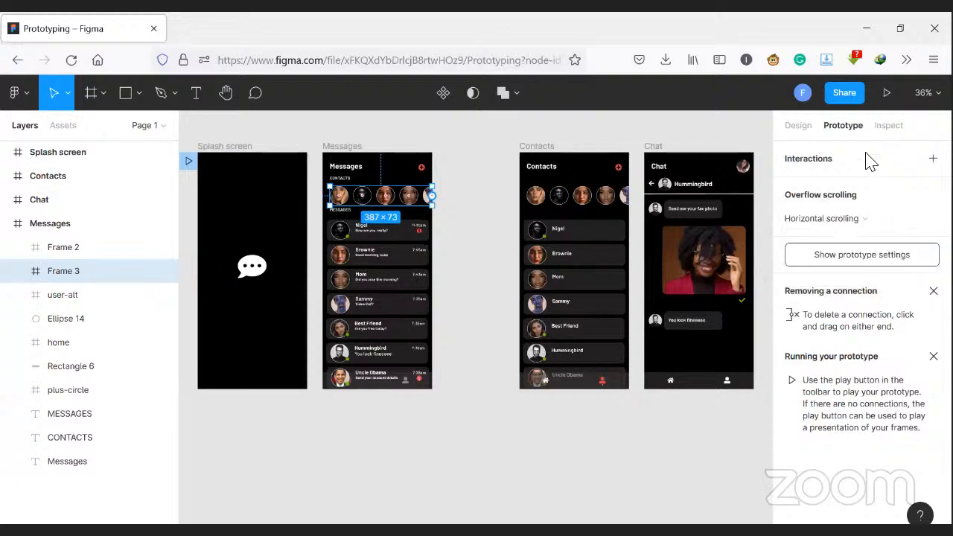
- Present the prototype and test scrolling the contacts row sideways in both directions
click(884, 94)
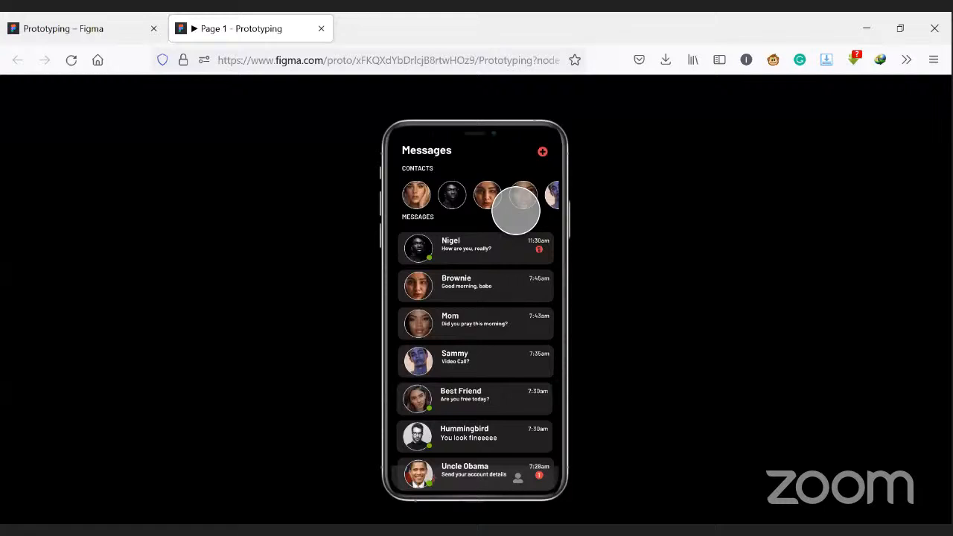
drag(518, 210, 352, 218)
drag(438, 215, 592, 221)
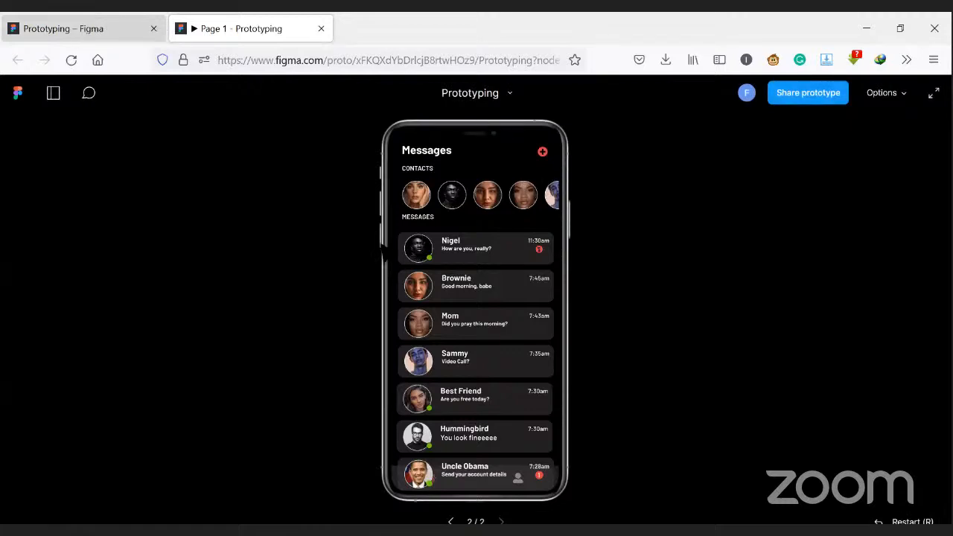
- Return to the design file and shorten the message list frame to 578 high, ending within the Messages screen
click(81, 22)
click(377, 304)
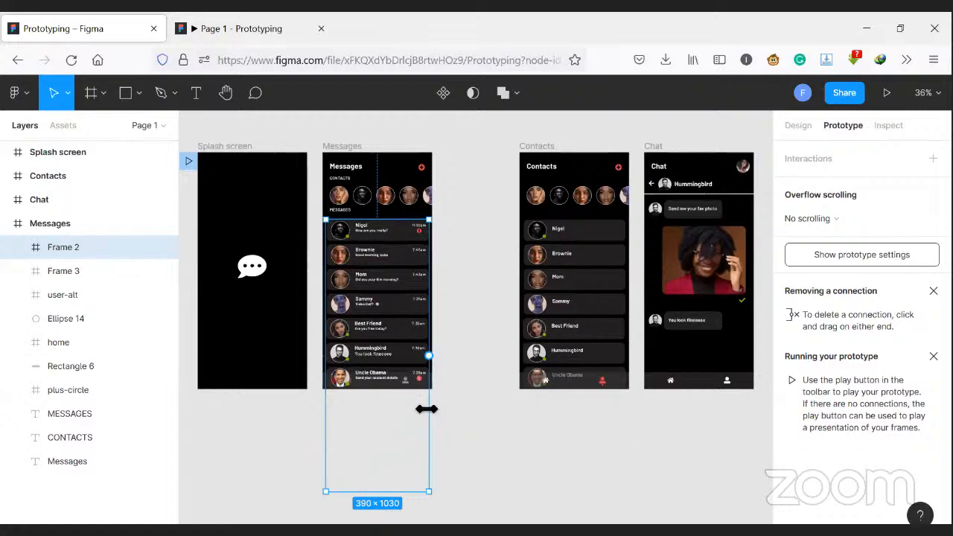
scroll(398, 411, down, 2)
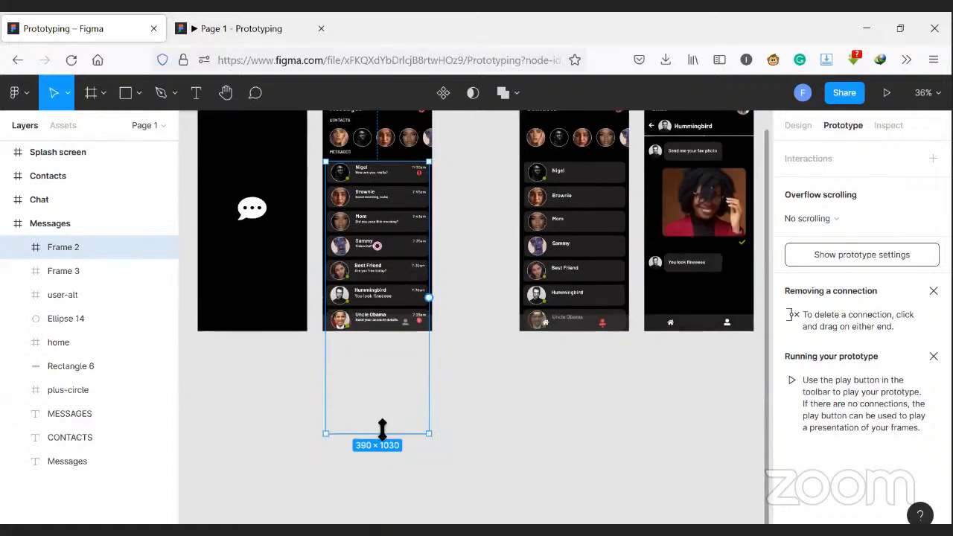
drag(377, 436, 391, 311)
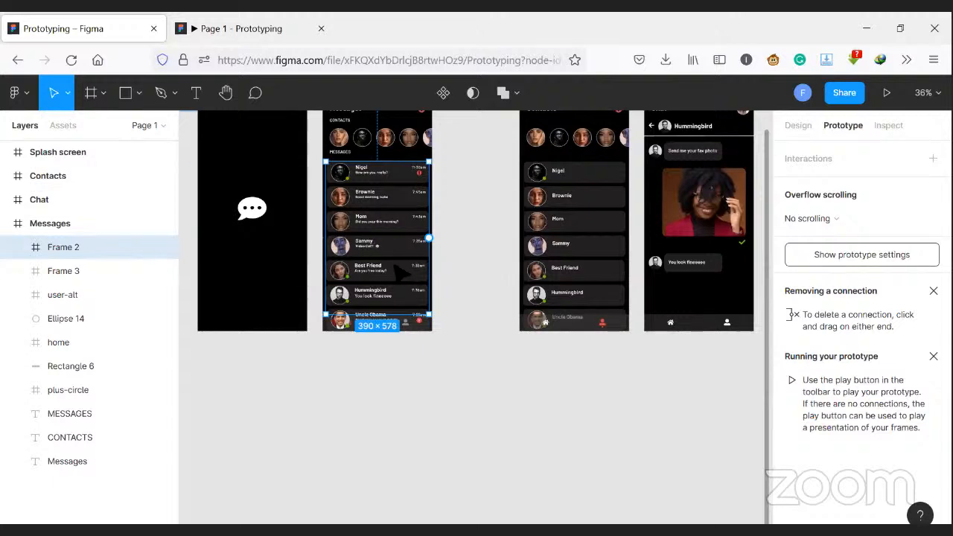
- Wrap the shortened message list in a new frame and set its overflow behavior to Vertical scrolling
right_click(382, 248)
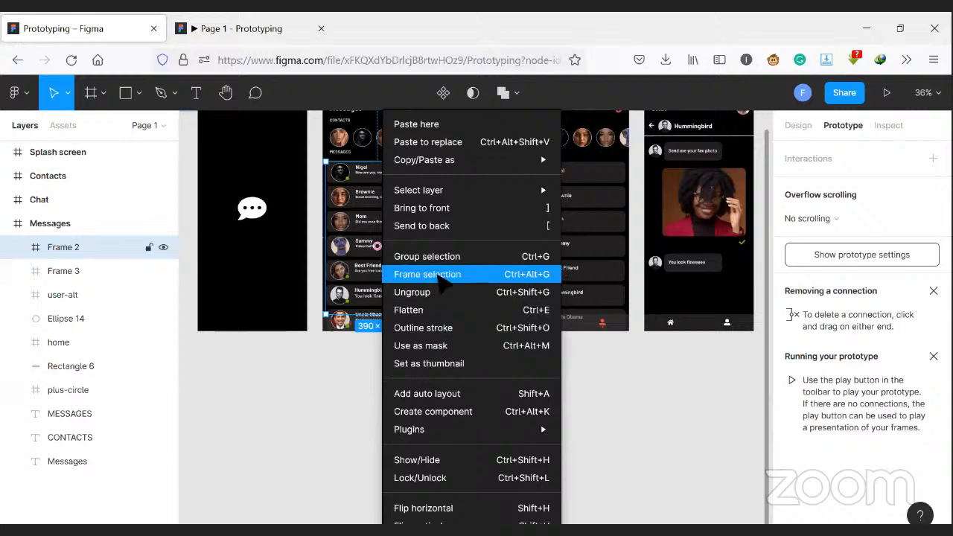
click(437, 274)
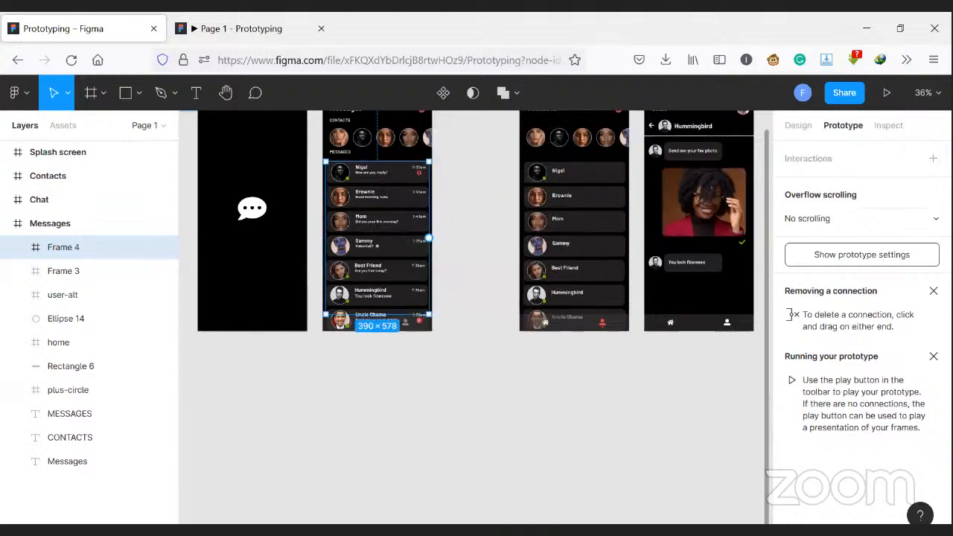
click(915, 219)
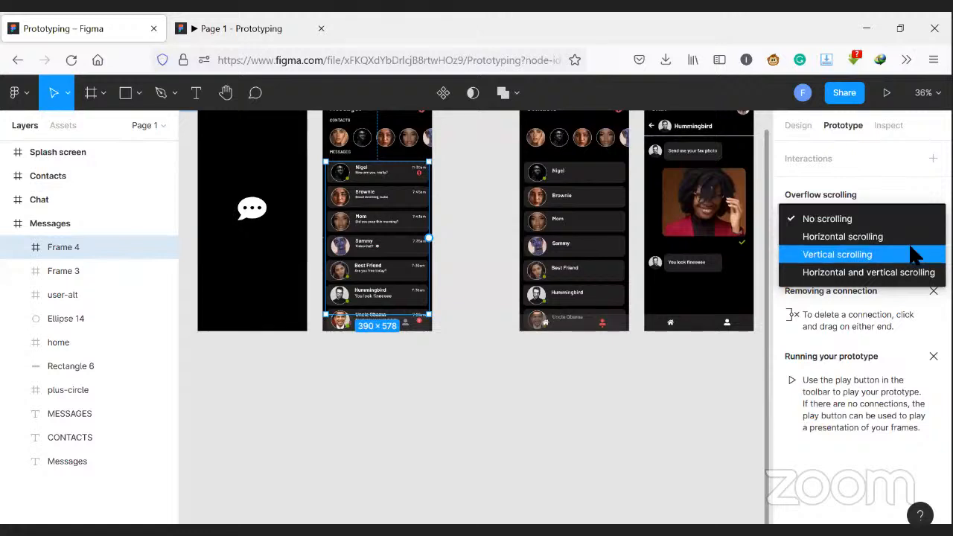
click(915, 254)
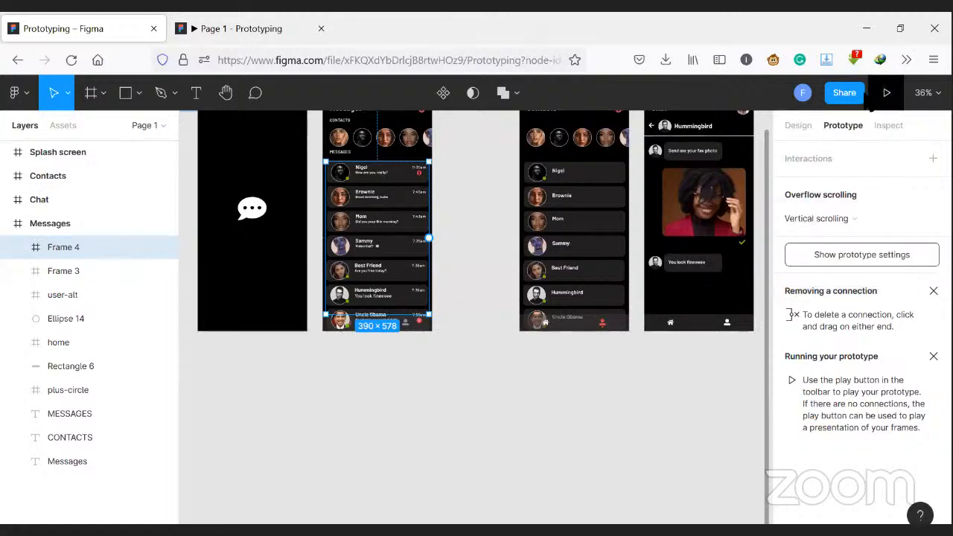
- Switch to the running prototype and test scrolling the message list up and down
click(263, 20)
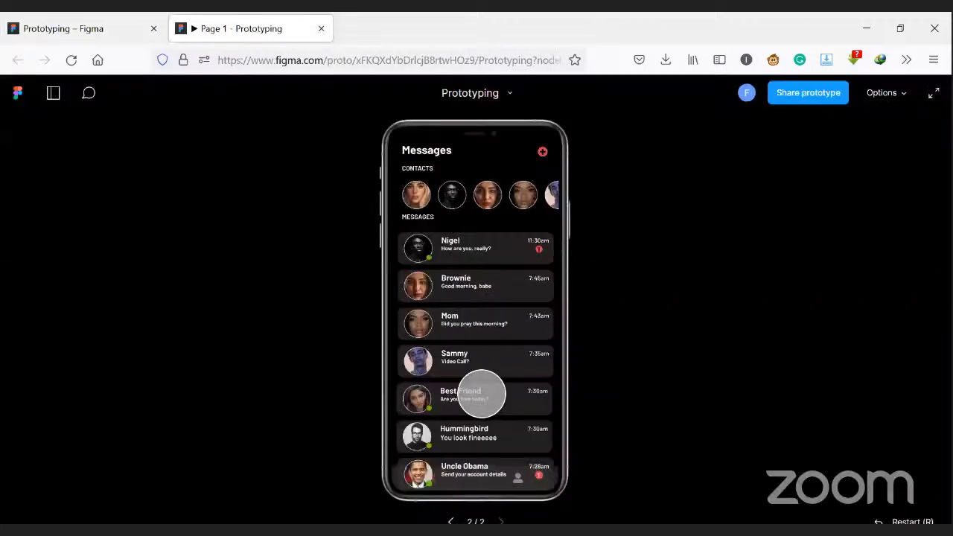
drag(499, 333, 518, 232)
drag(511, 377, 526, 315)
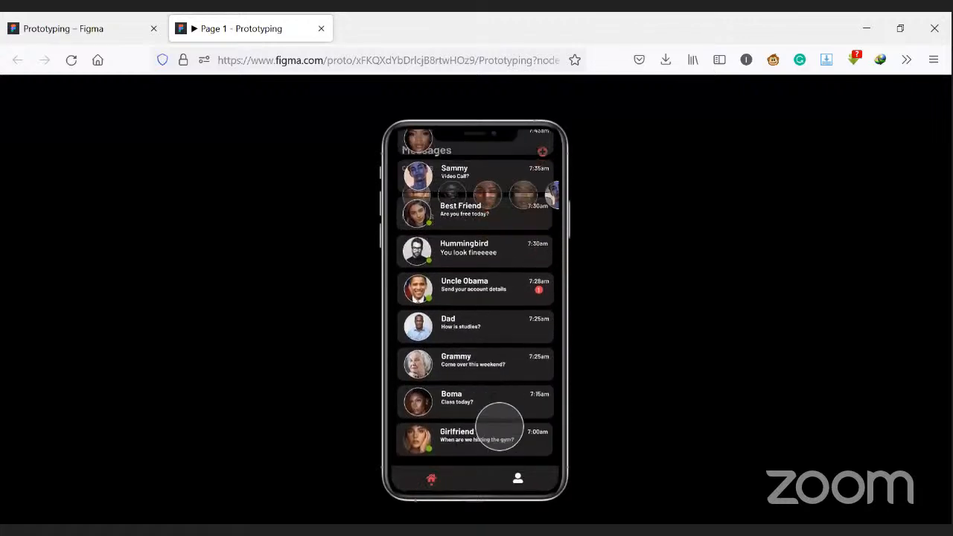
drag(507, 323, 511, 274)
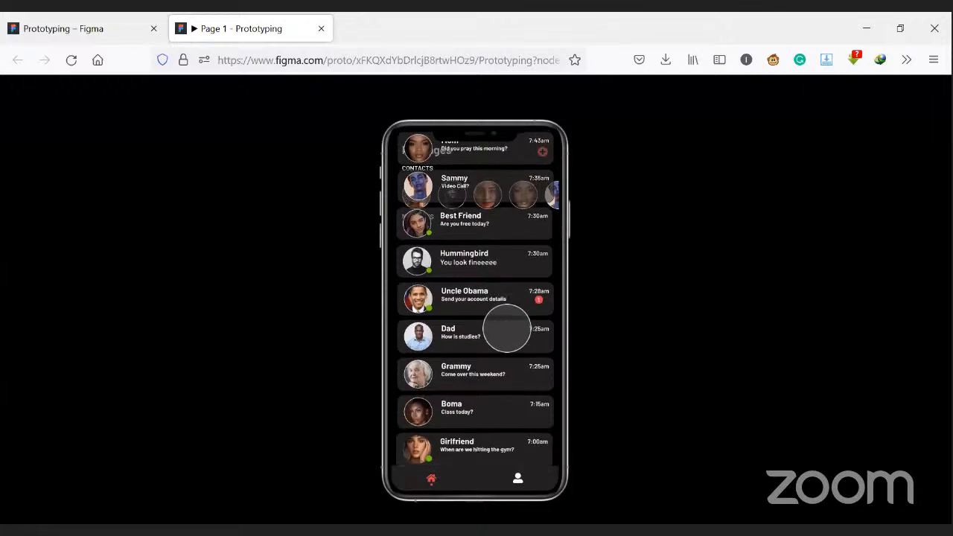
drag(501, 416, 485, 440)
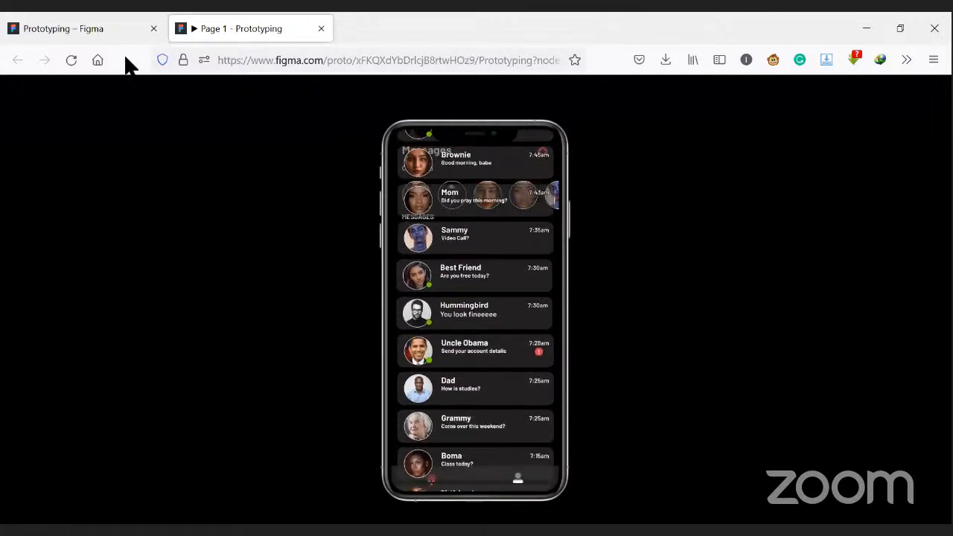
drag(321, 243, 487, 391)
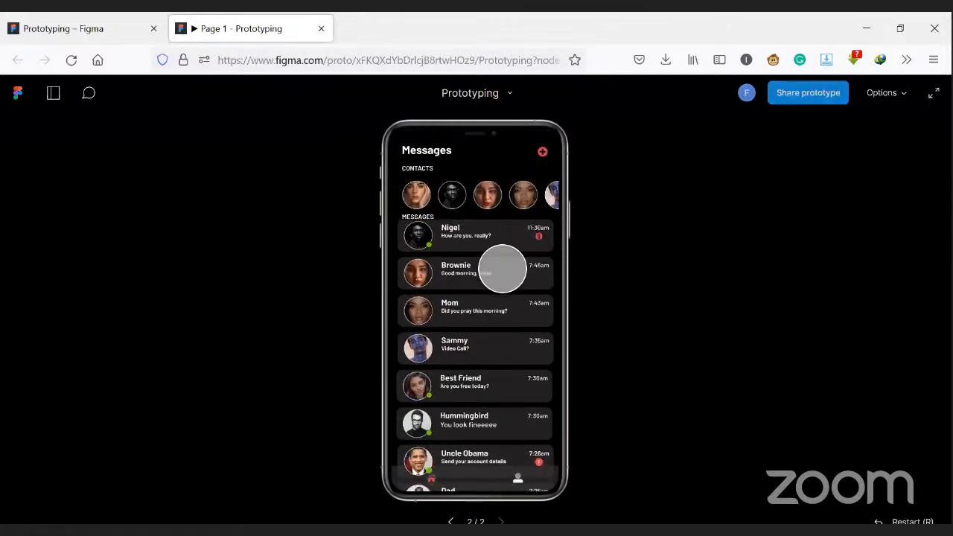
drag(502, 269, 188, 35)
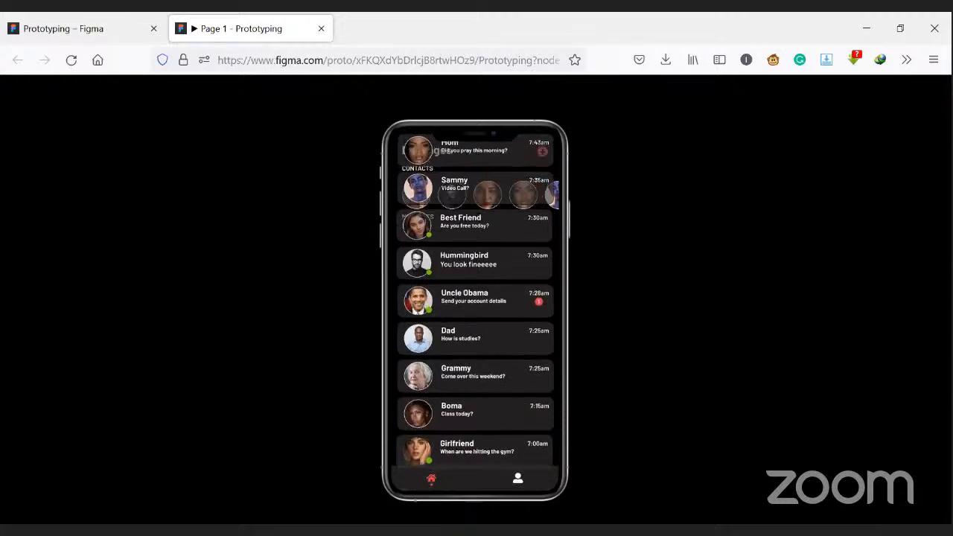
- Check the message list frame's design properties against its scrolling behavior in the prototype preview, ending in the design file
click(64, 29)
click(792, 126)
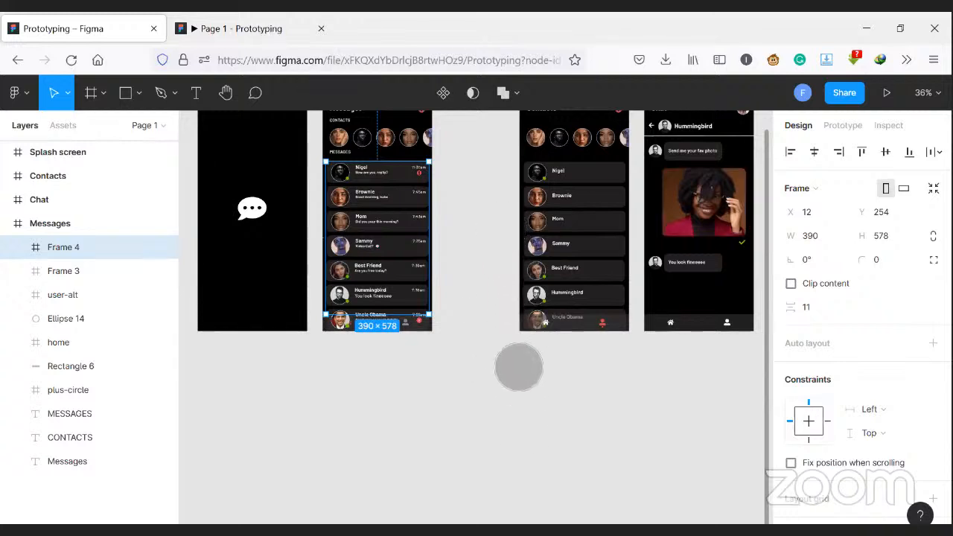
click(183, 34)
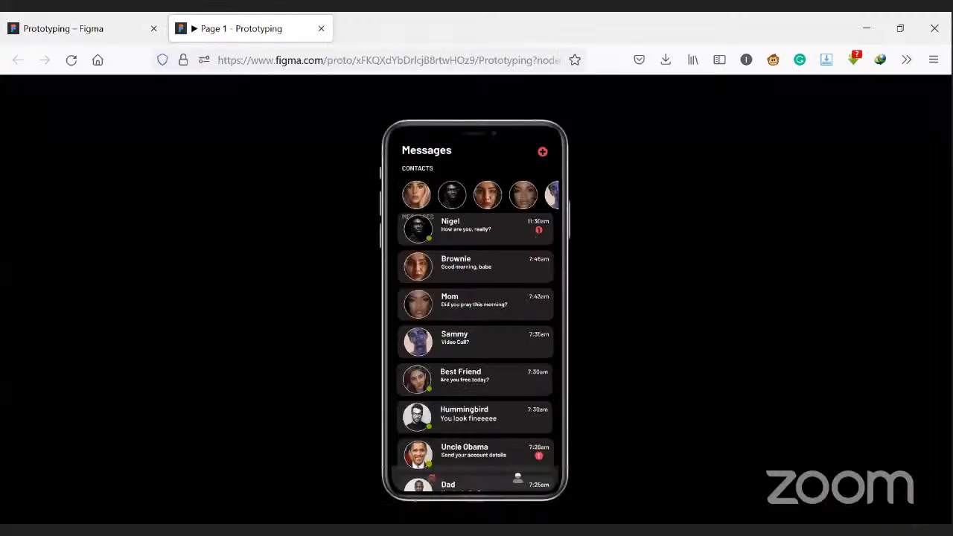
scroll(476, 298, down, 3)
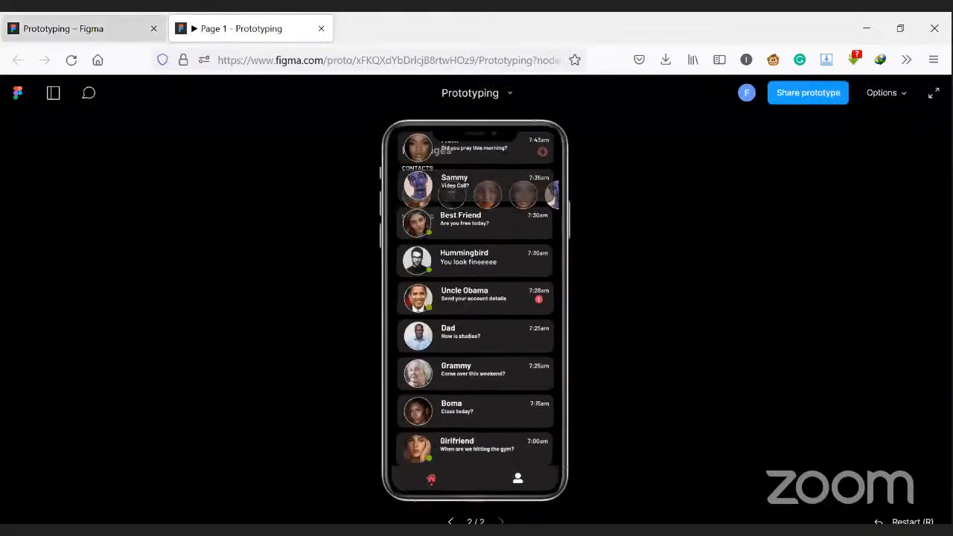
click(112, 30)
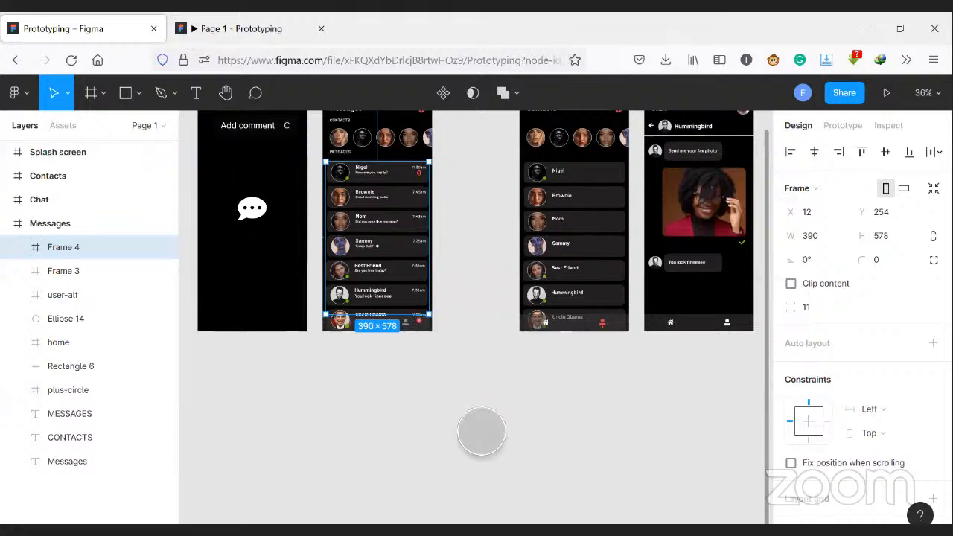
- Undo the last Clip content change on the message list frame and recheck its scrolling in the running prototype, ending in the design file
key(ctrl+z)
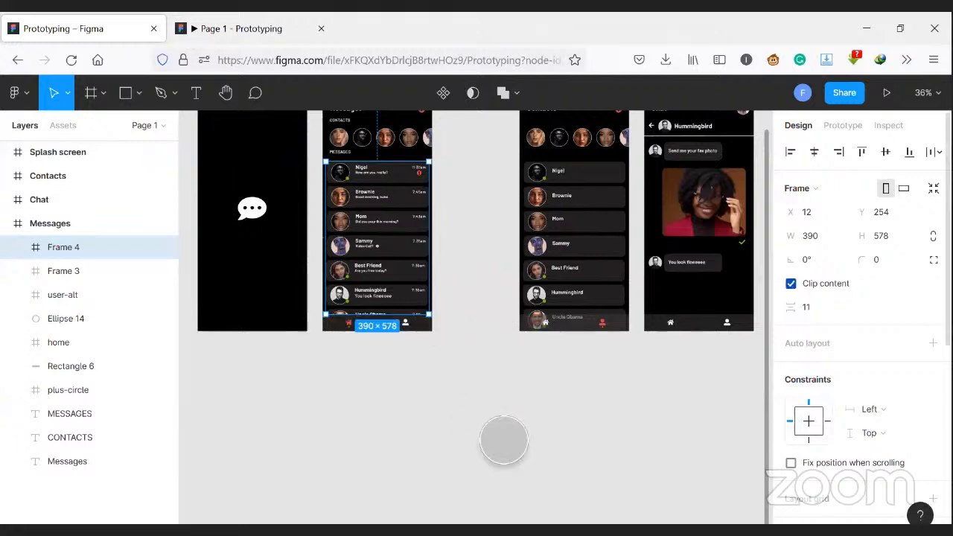
key(ctrl+Tab)
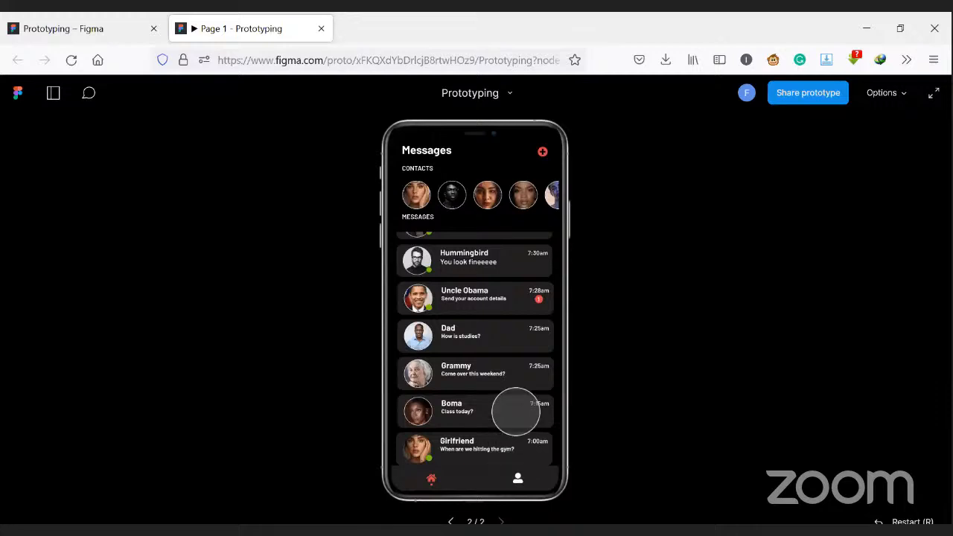
drag(492, 254, 493, 269)
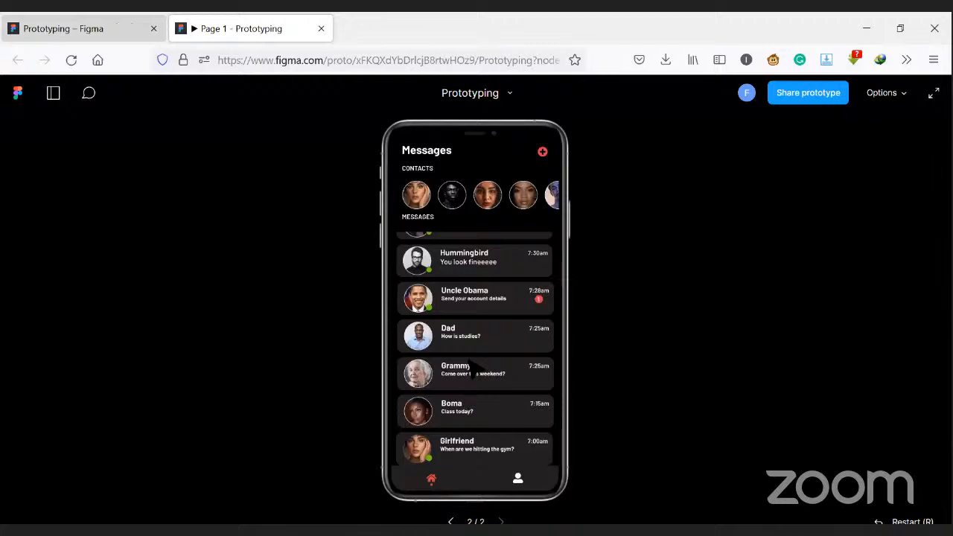
key(ctrl+shift+Tab)
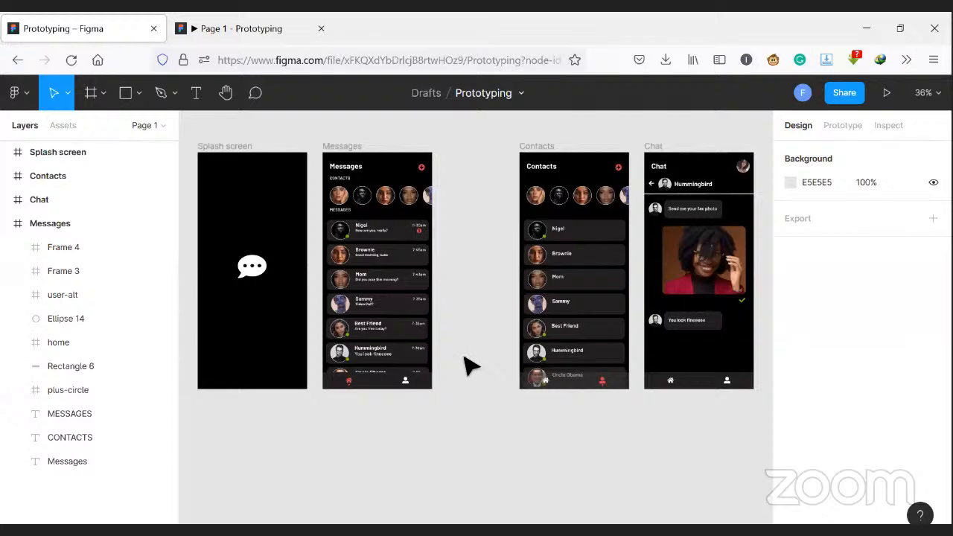
- Remove the Splash screen's existing drag interaction that leads to the Messages screen
click(214, 143)
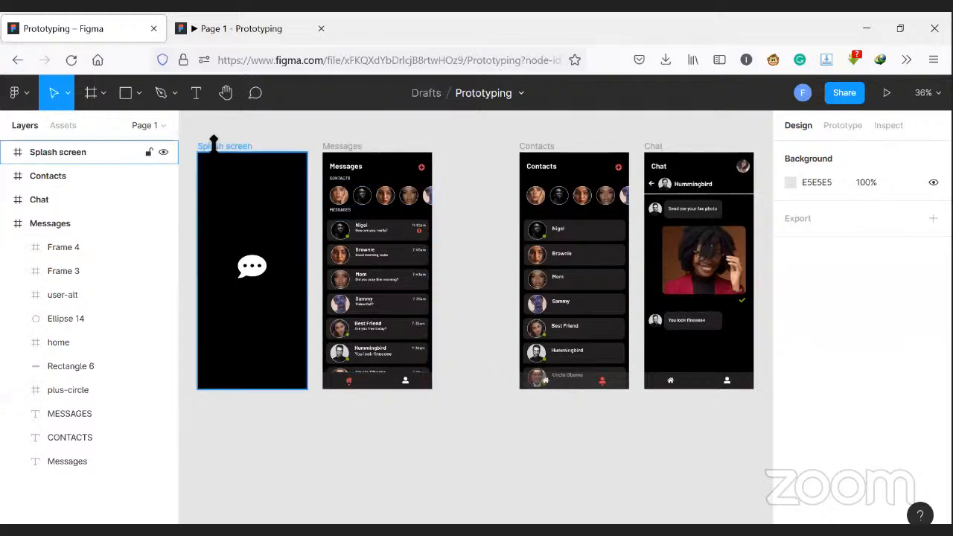
click(214, 142)
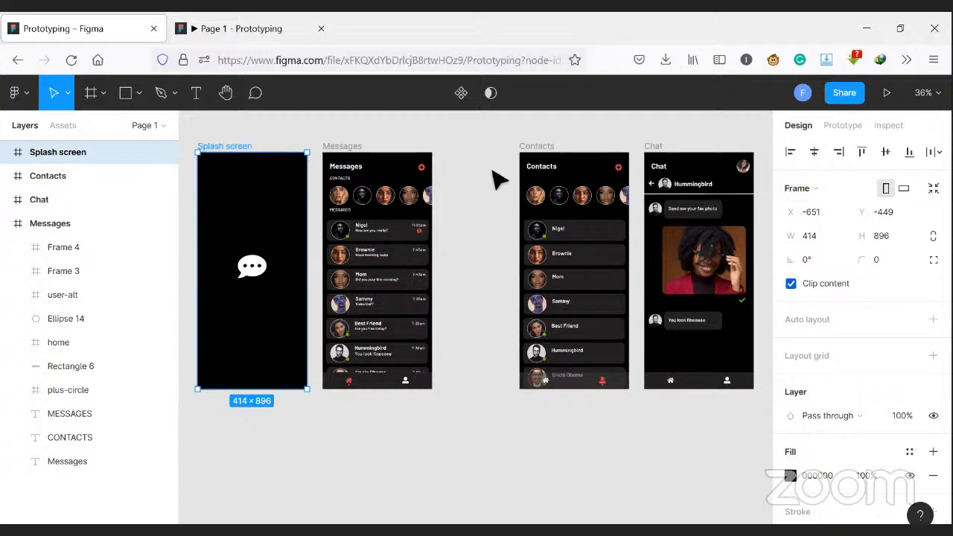
click(836, 127)
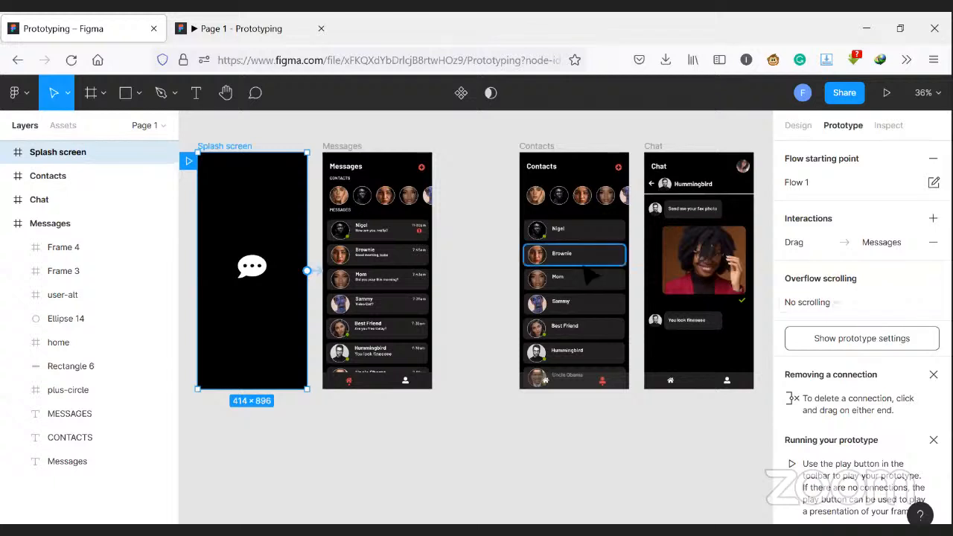
click(314, 271)
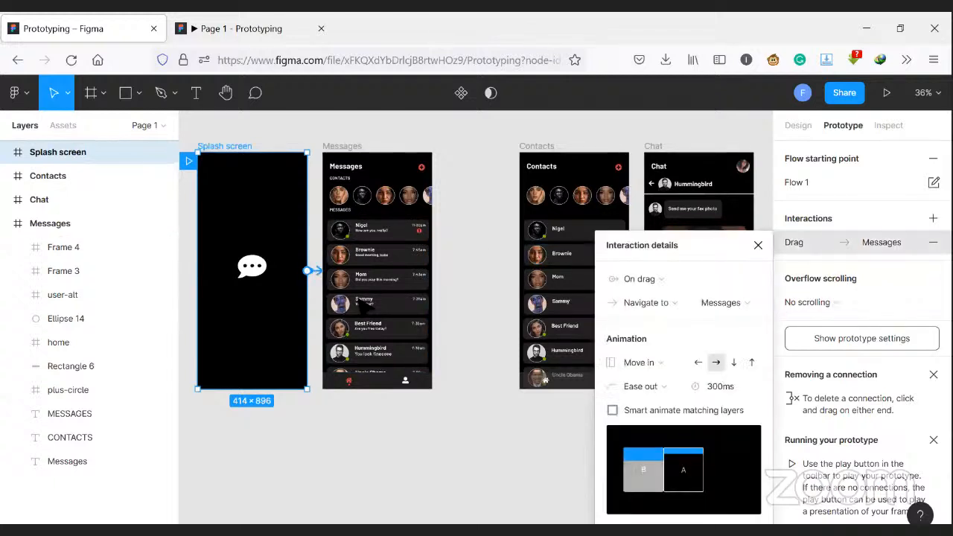
key(Delete)
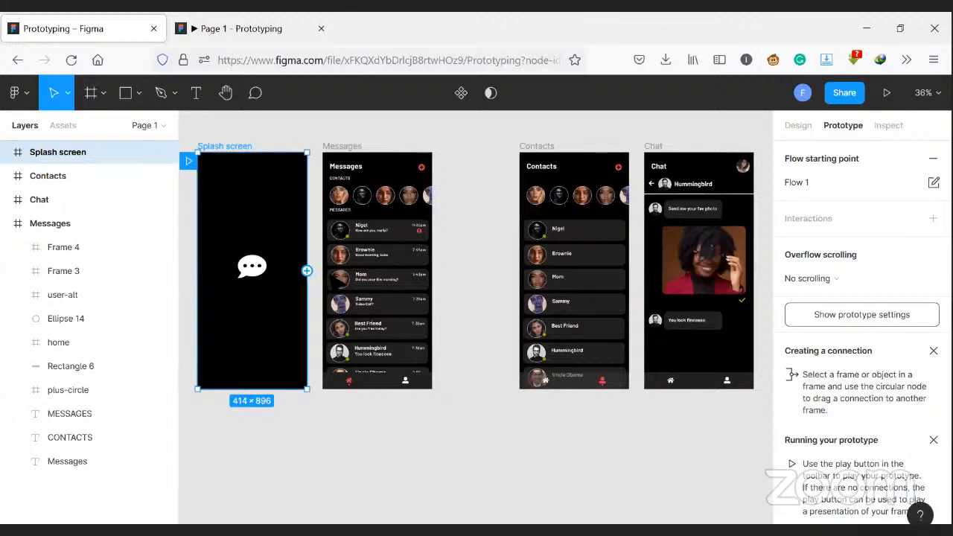
- Connect the Splash screen to the Messages screen with an On tap trigger and the Navigate to action
drag(307, 270, 357, 283)
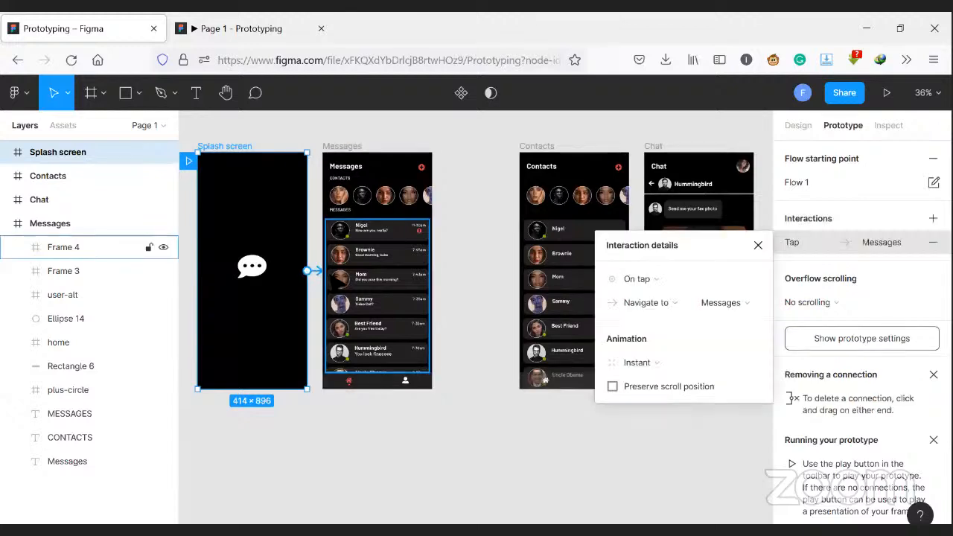
click(687, 283)
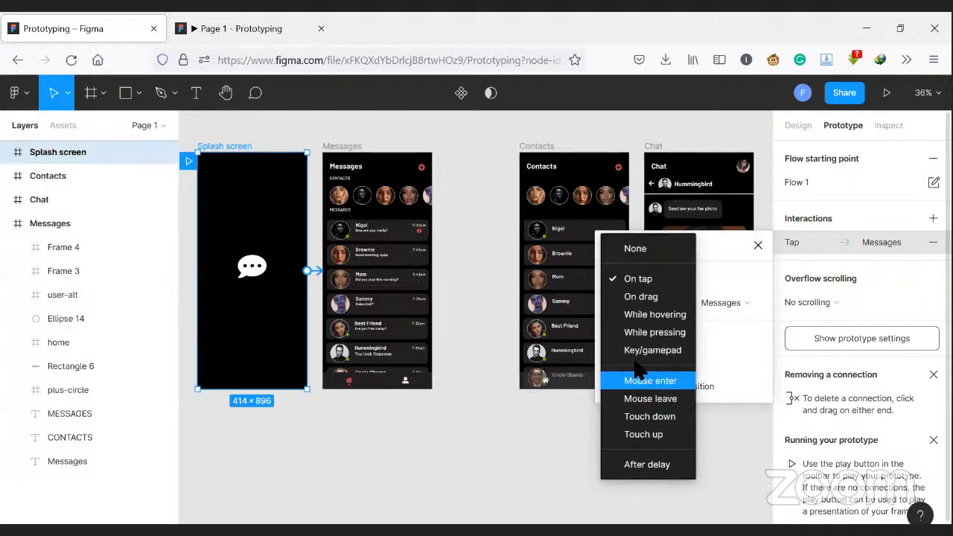
click(650, 286)
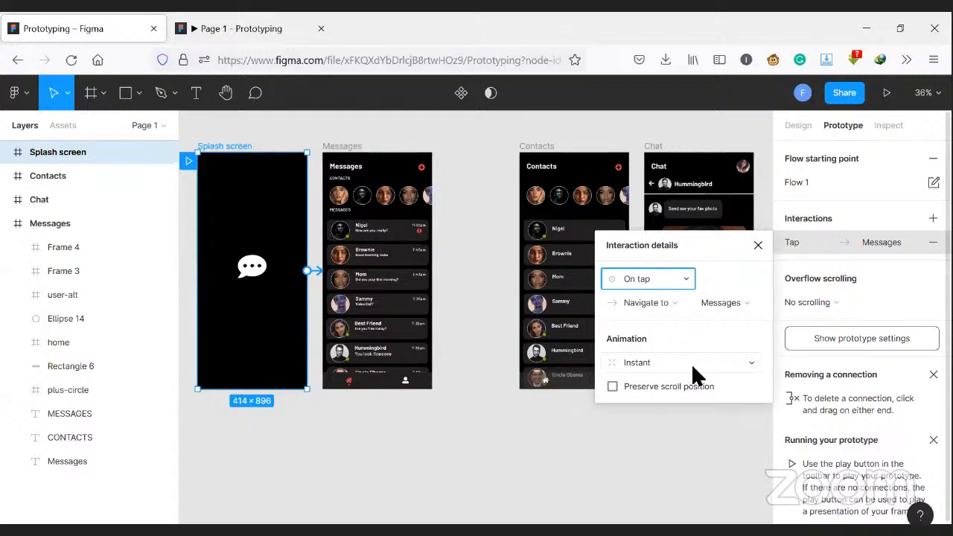
- Set the Splash screen connection's animation to Move in downward with Ease out and enable Smart animate matching layers
click(736, 365)
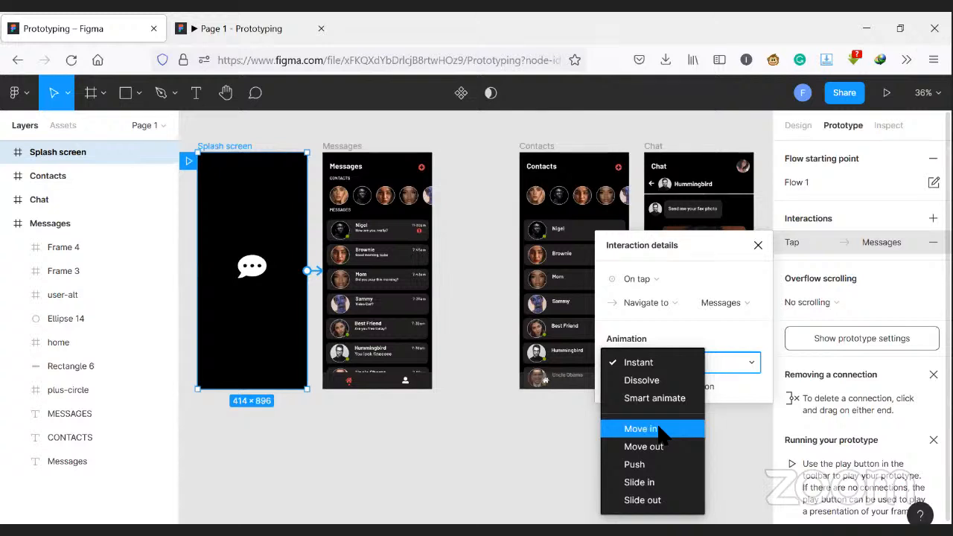
click(660, 429)
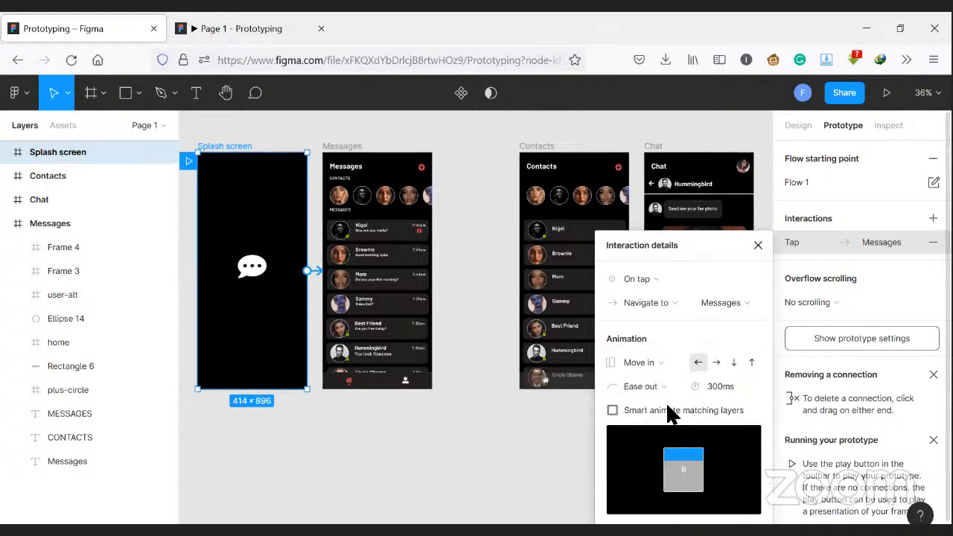
click(732, 360)
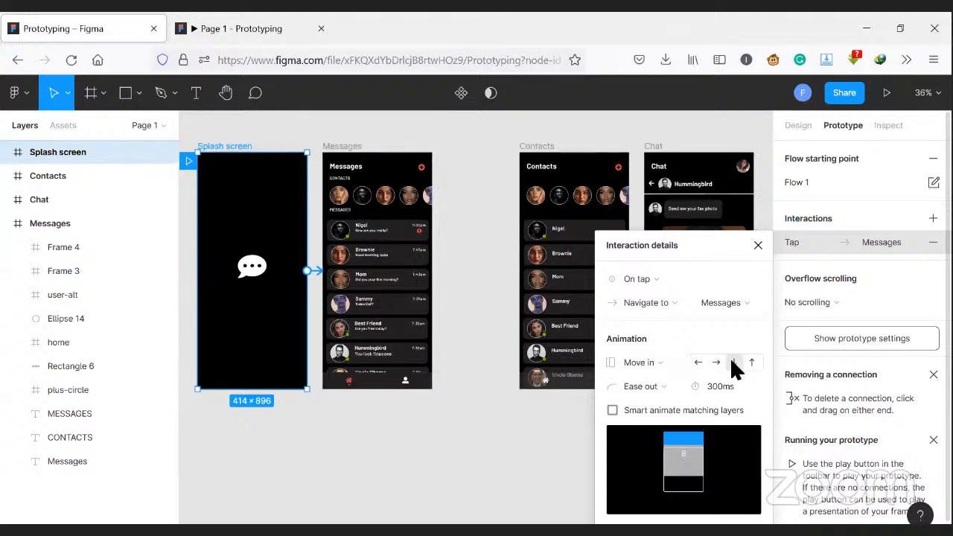
click(671, 386)
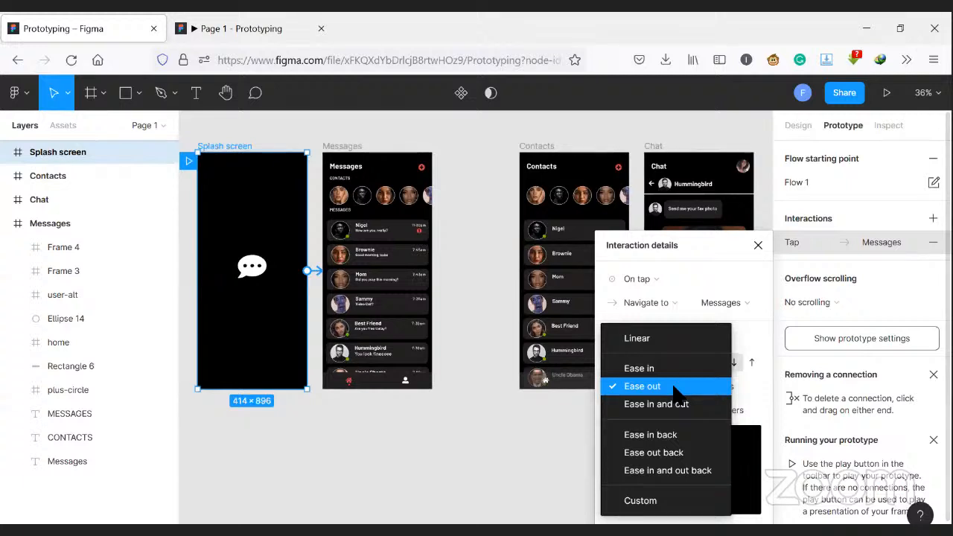
click(674, 387)
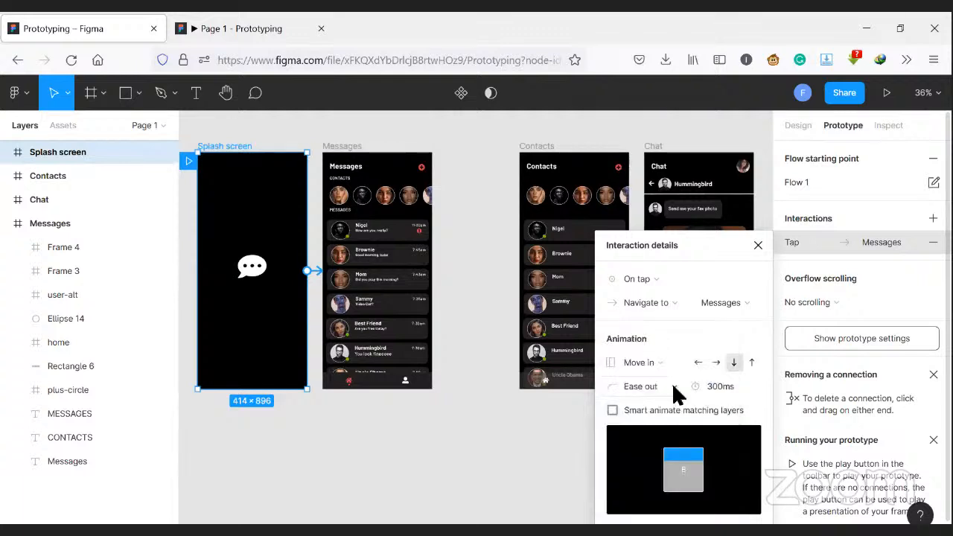
click(612, 411)
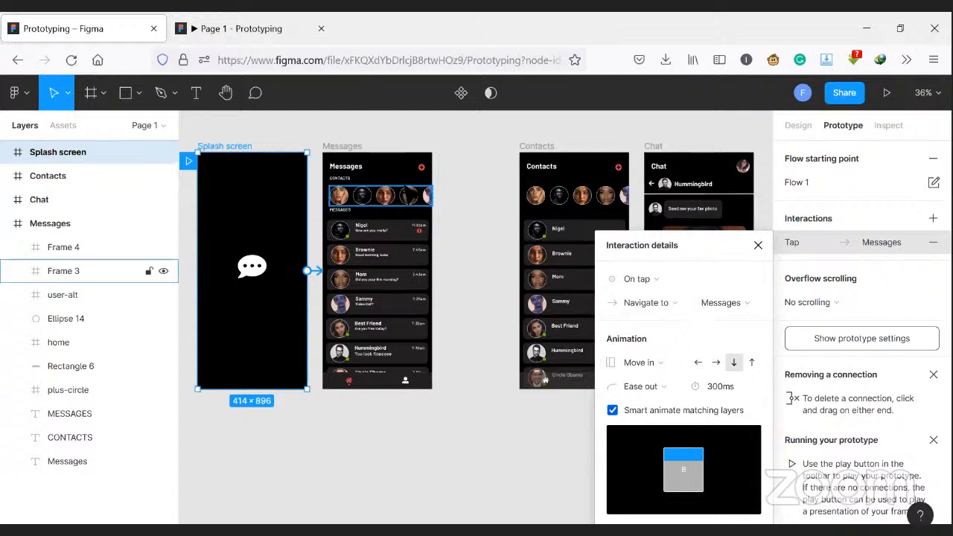
- Switch to the running prototype, restart it and test the transition from the Splash screen to the Messages screen
click(253, 29)
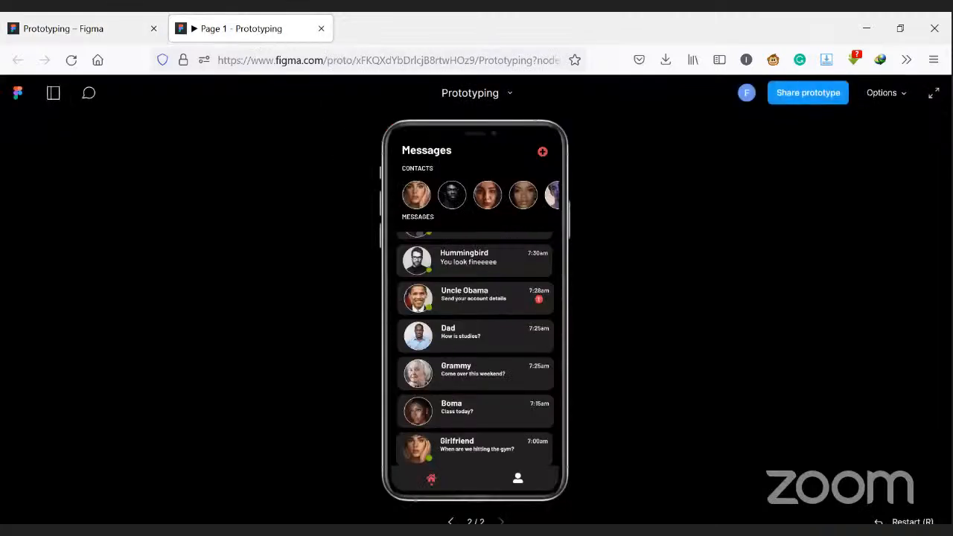
key(r)
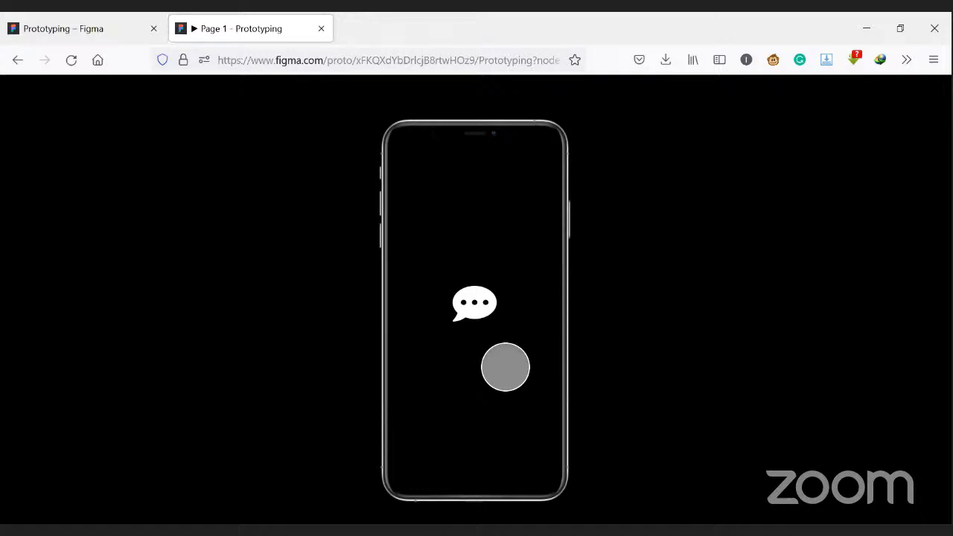
click(506, 367)
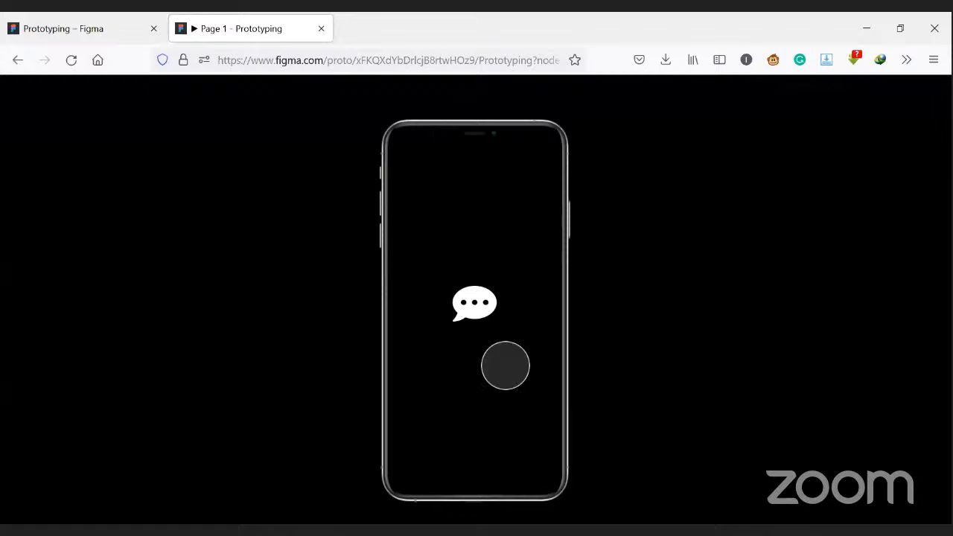
drag(506, 366, 504, 316)
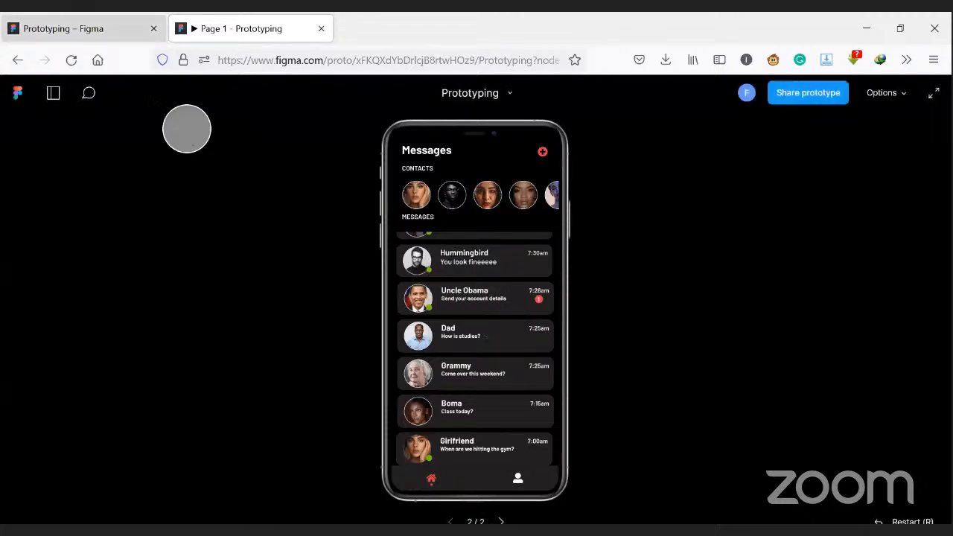
- Return to the design file and link the Messages screen's user icon to the Contacts screen with a While hovering trigger
key(ctrl+Tab)
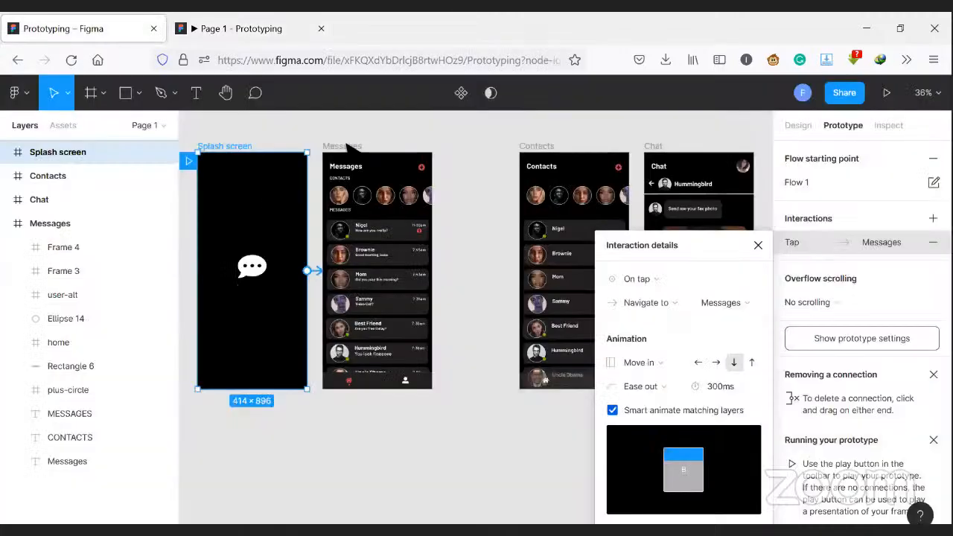
click(342, 146)
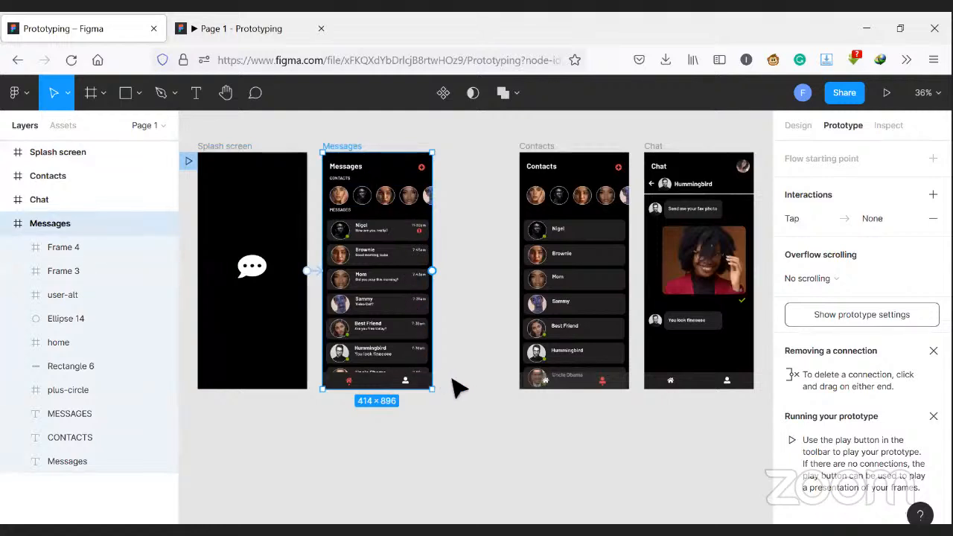
click(408, 380)
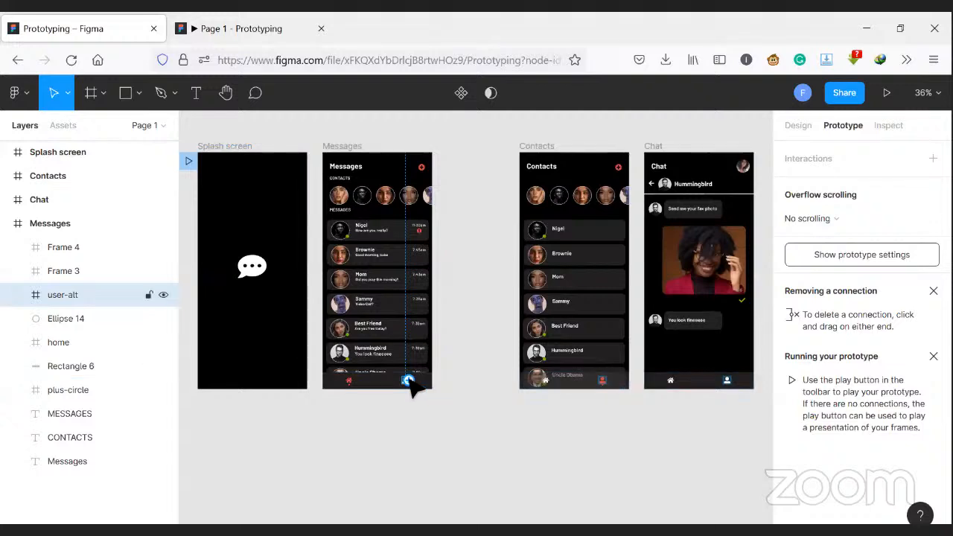
drag(409, 380, 555, 328)
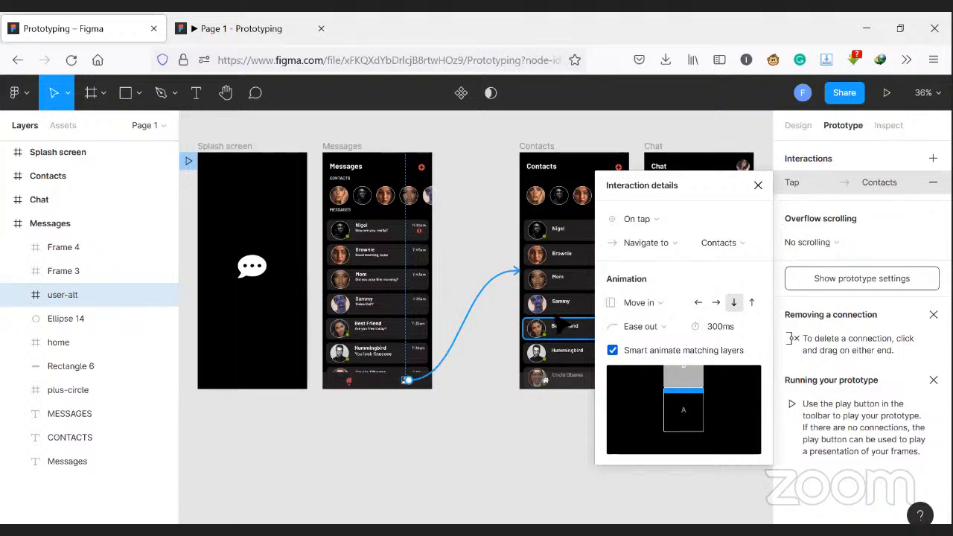
click(679, 226)
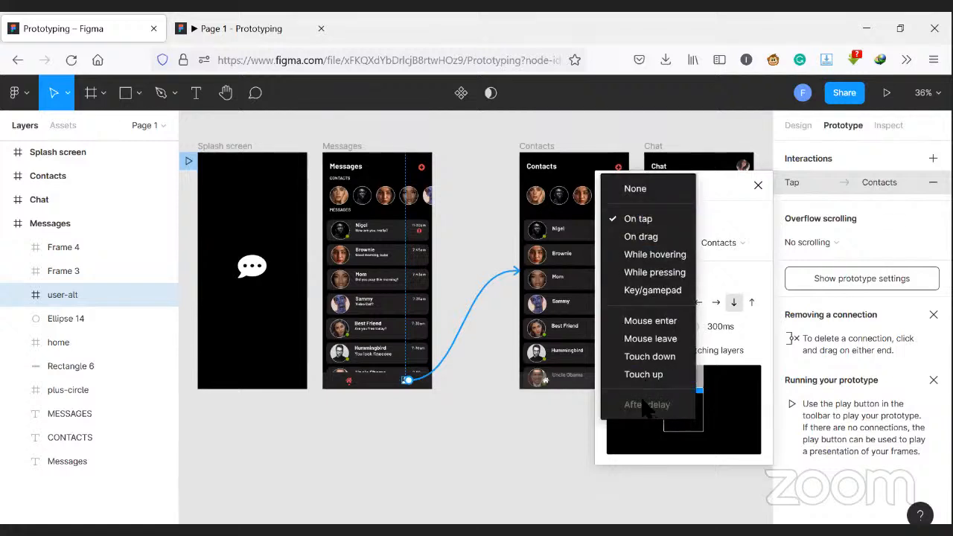
click(646, 254)
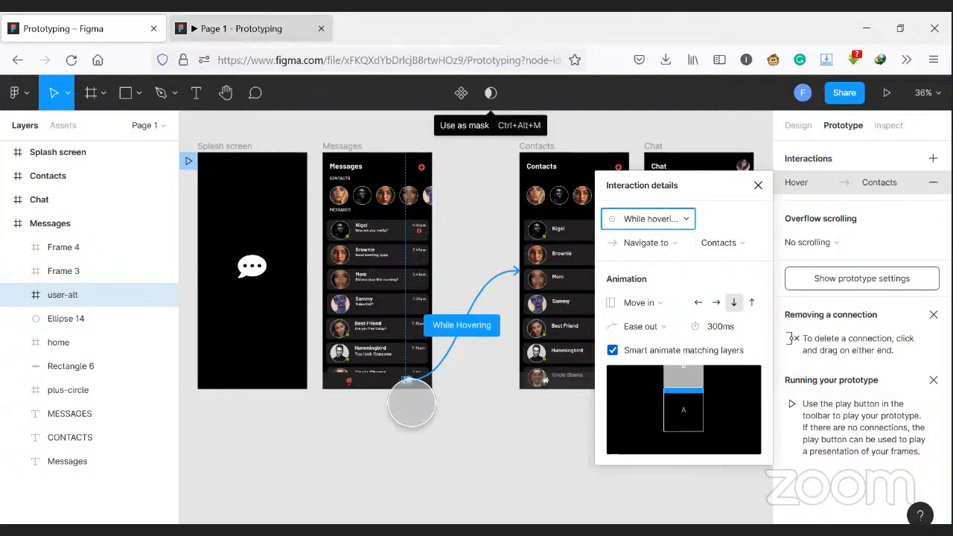
- Restart the running prototype, go to the Messages screen and test the user icon's link to the Contacts screen
click(249, 24)
key(r)
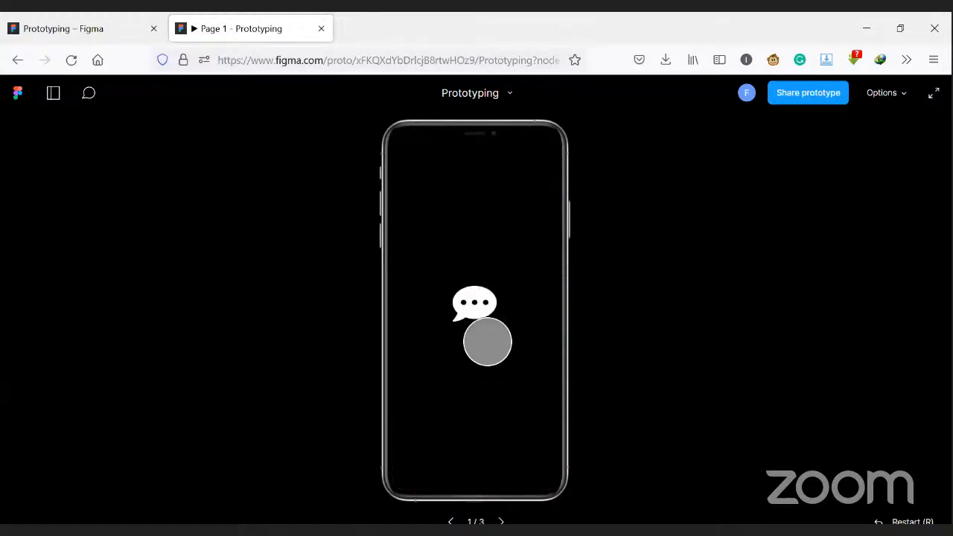
click(488, 342)
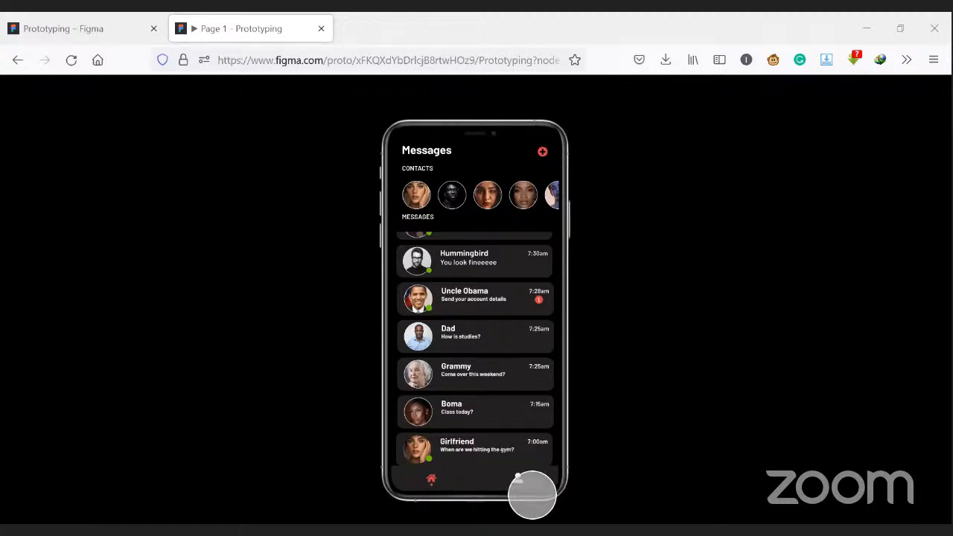
click(521, 486)
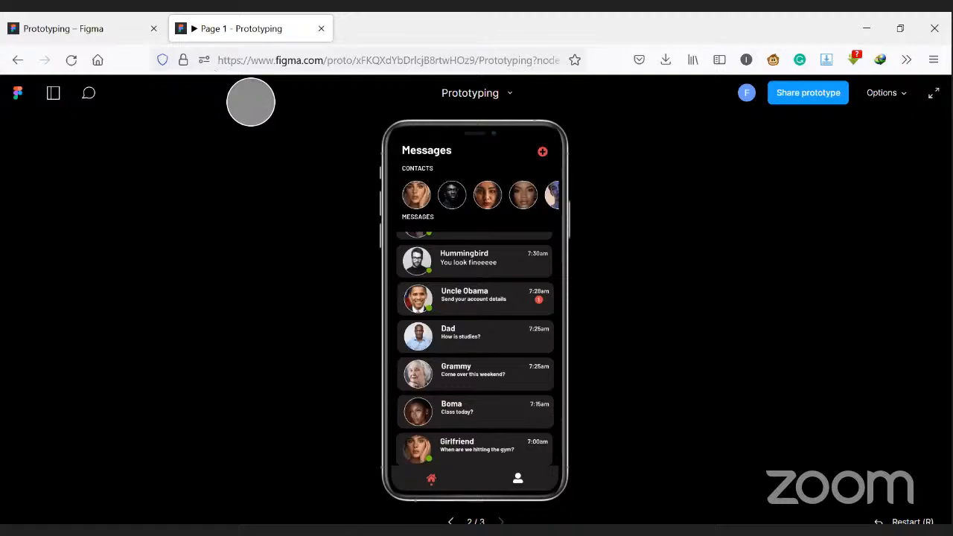
click(529, 491)
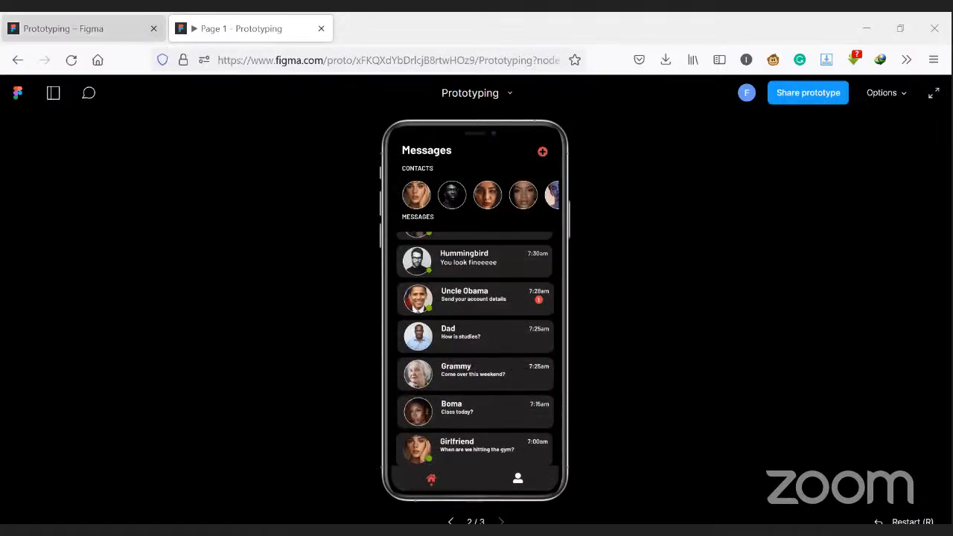
- Return to the design file and link the Messages screen's Hummingbird conversation to the Chat screen with an On tap trigger
click(82, 28)
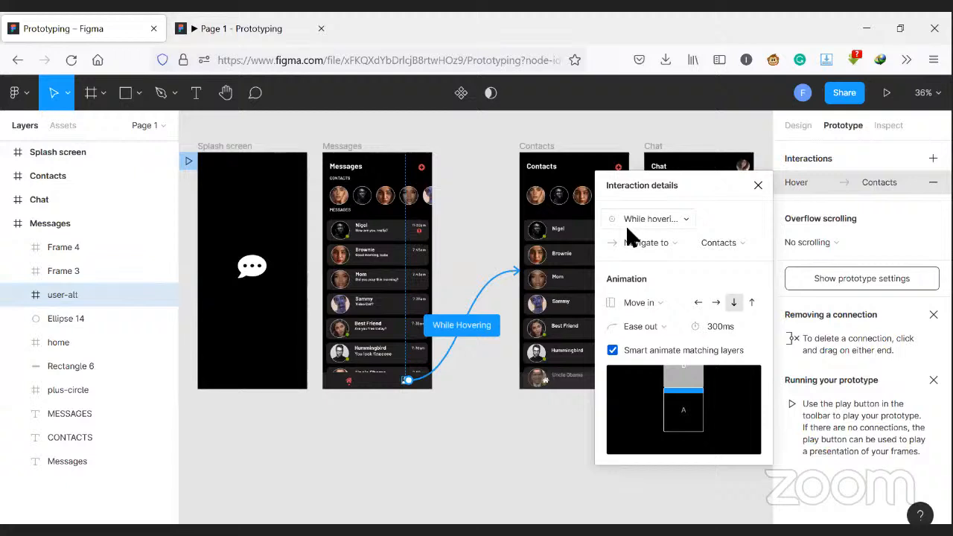
click(380, 367)
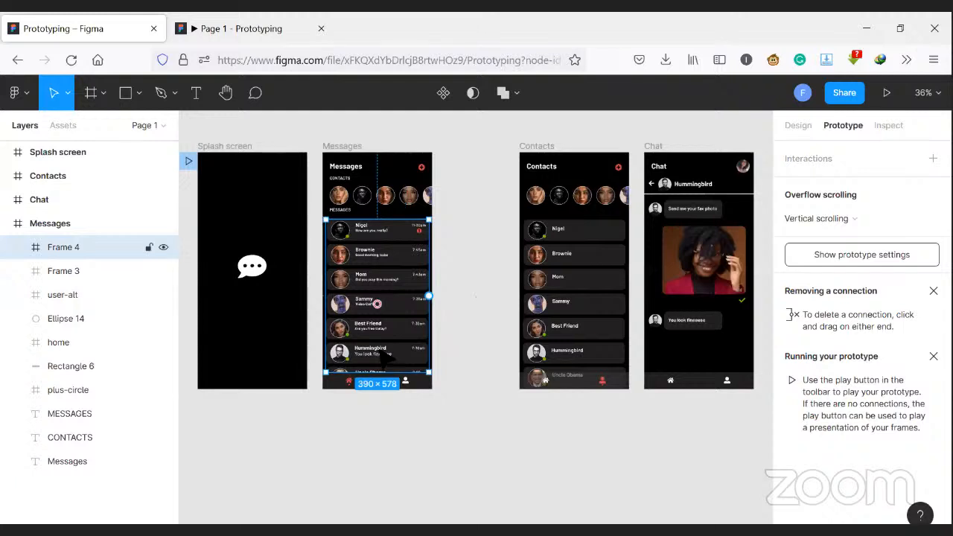
click(20, 247)
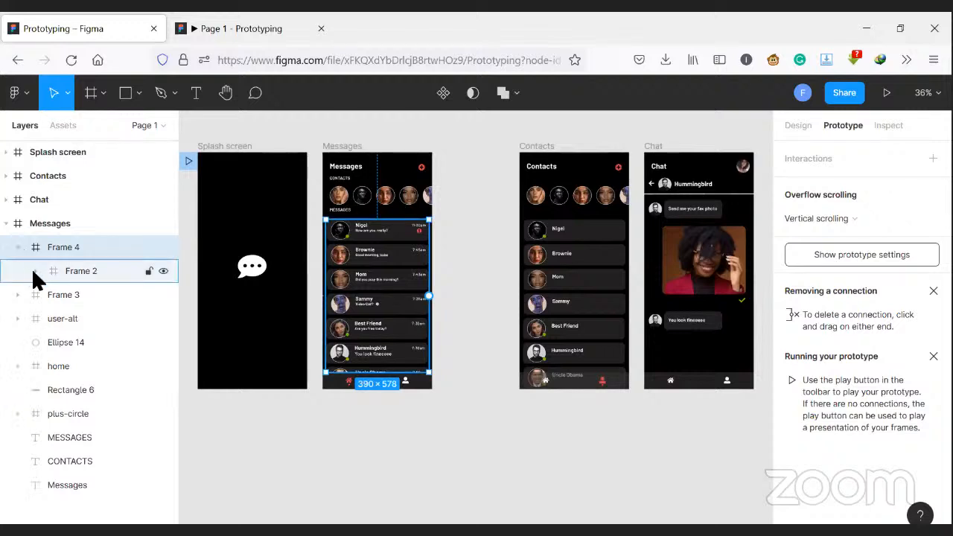
click(35, 271)
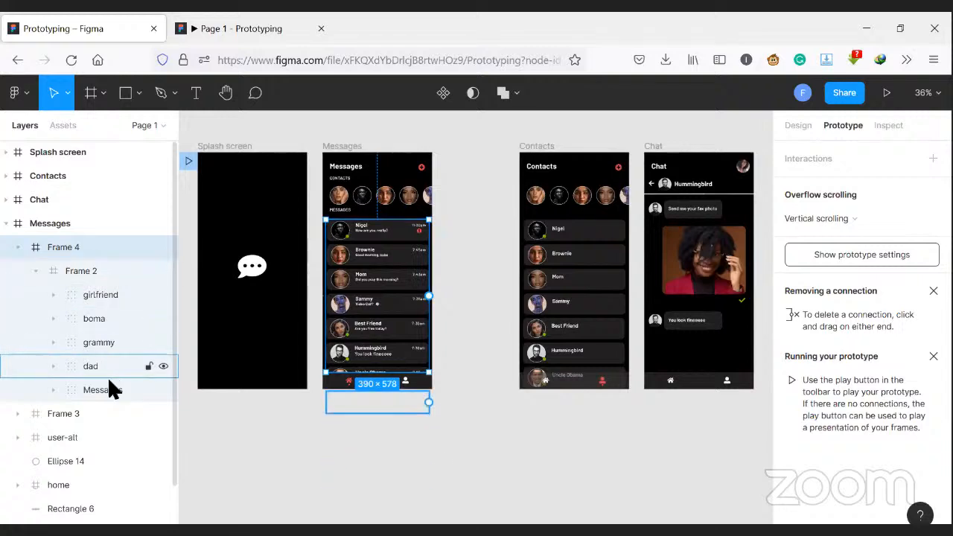
click(83, 389)
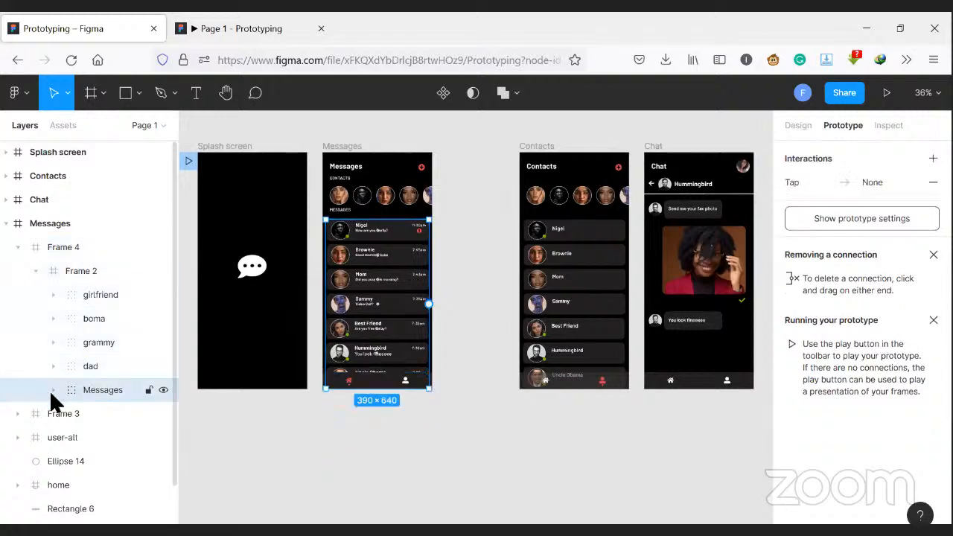
click(52, 393)
click(87, 414)
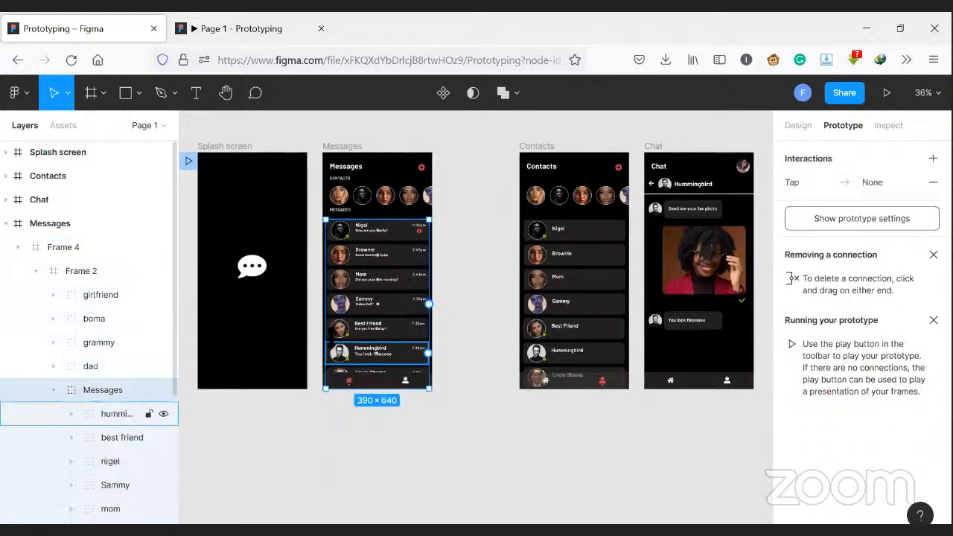
click(402, 356)
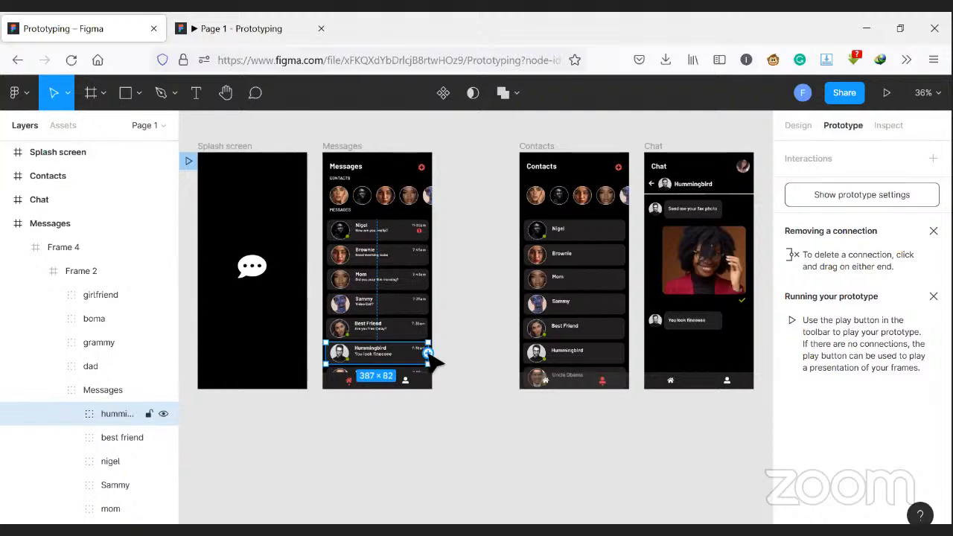
drag(427, 353, 642, 272)
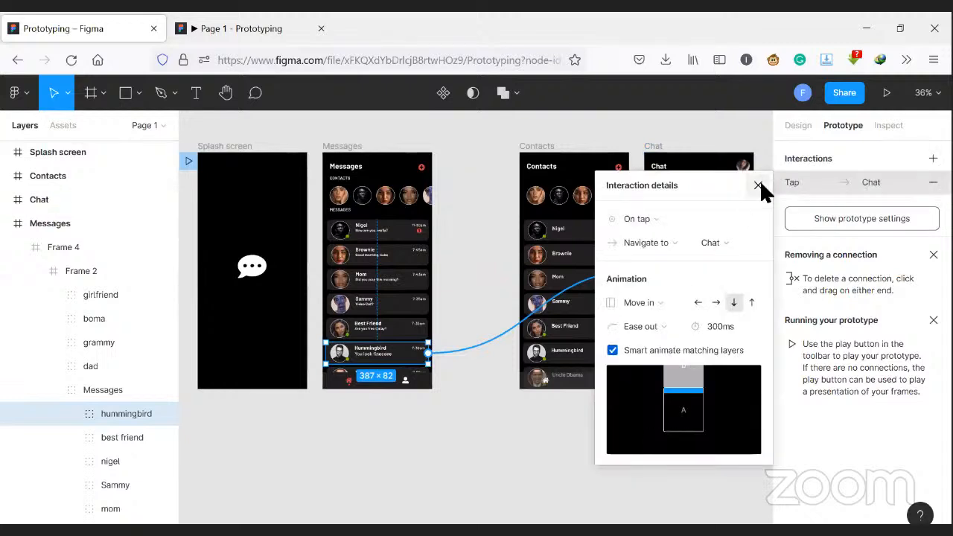
click(683, 217)
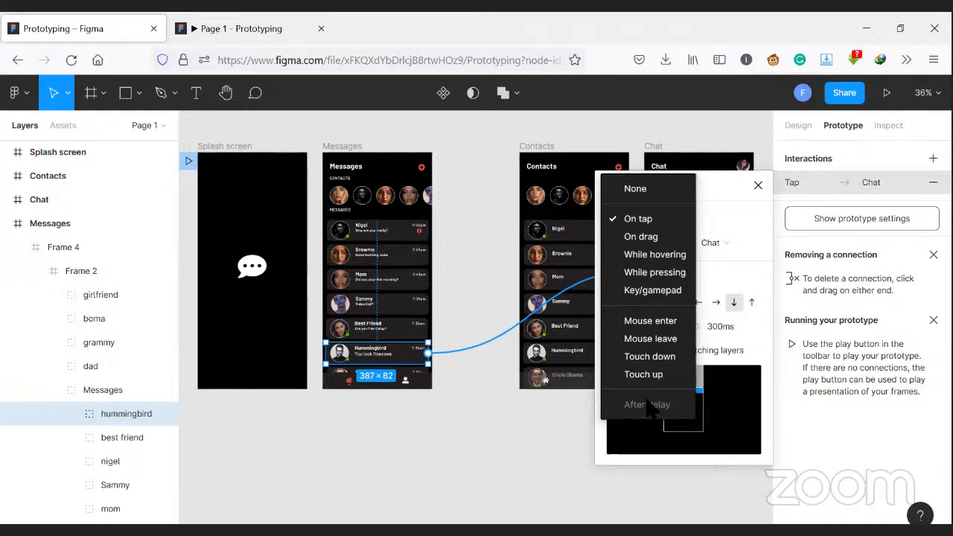
click(647, 219)
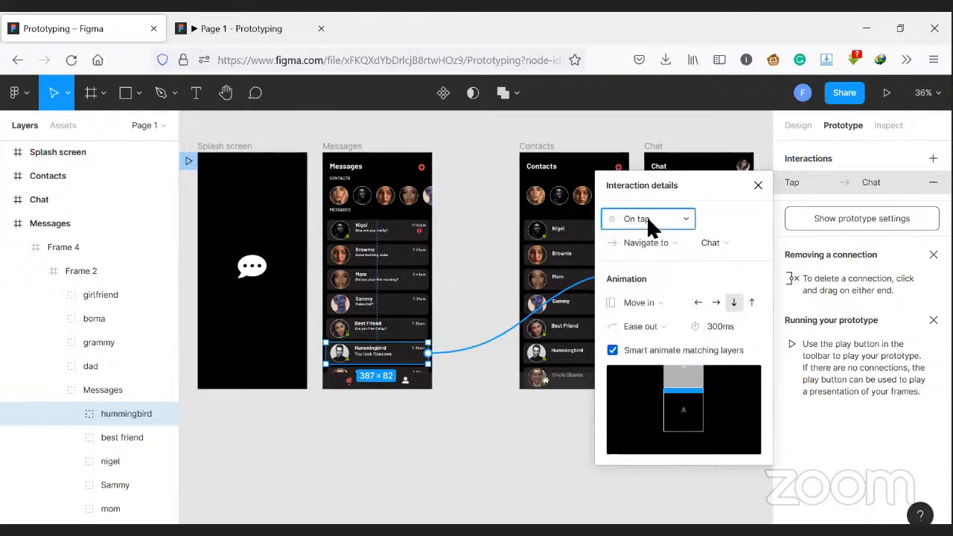
- Set the Hummingbird connection's animation to Move in leftward with Ease in
click(672, 301)
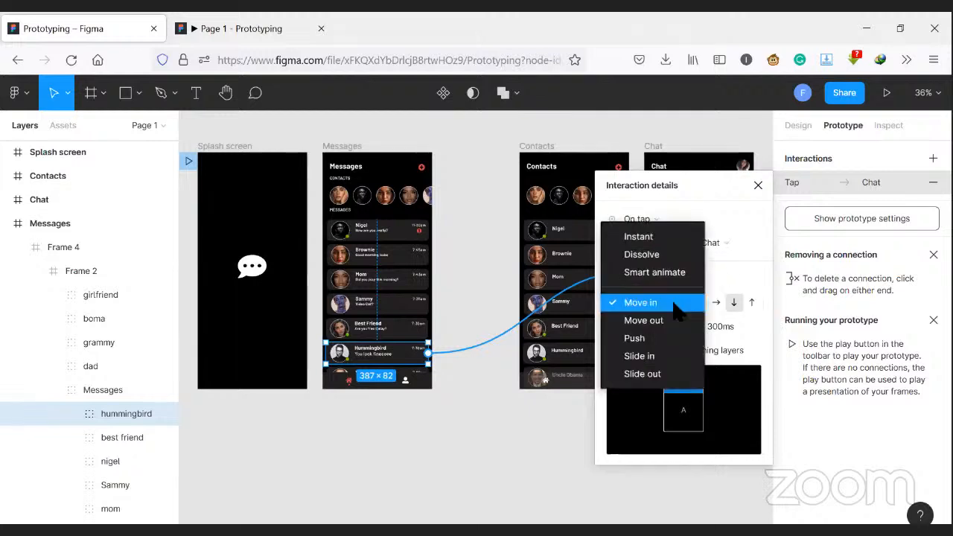
click(669, 303)
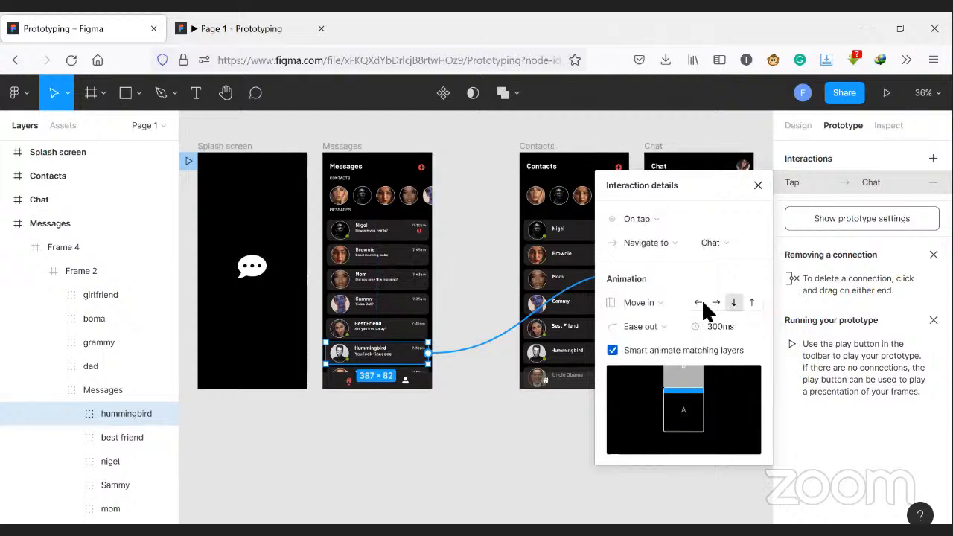
click(698, 301)
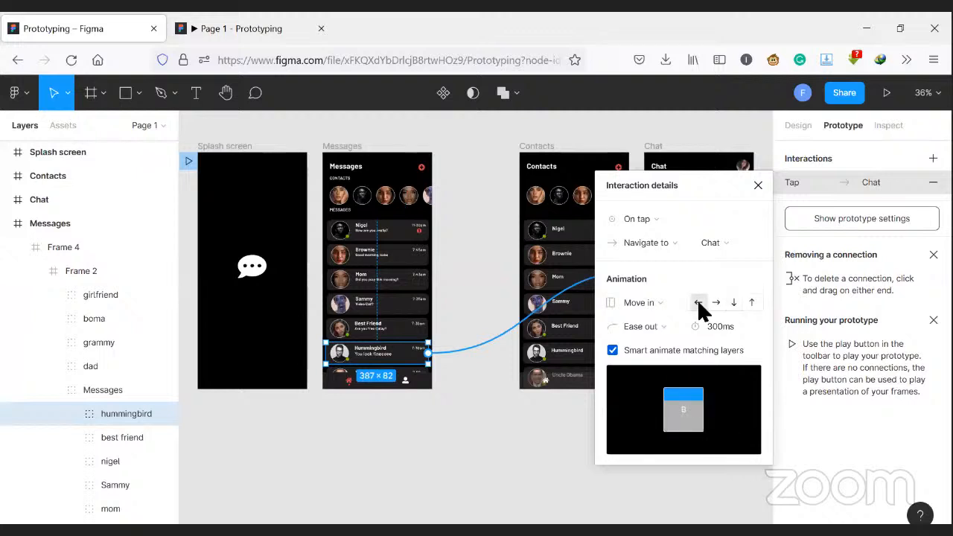
click(716, 301)
click(674, 330)
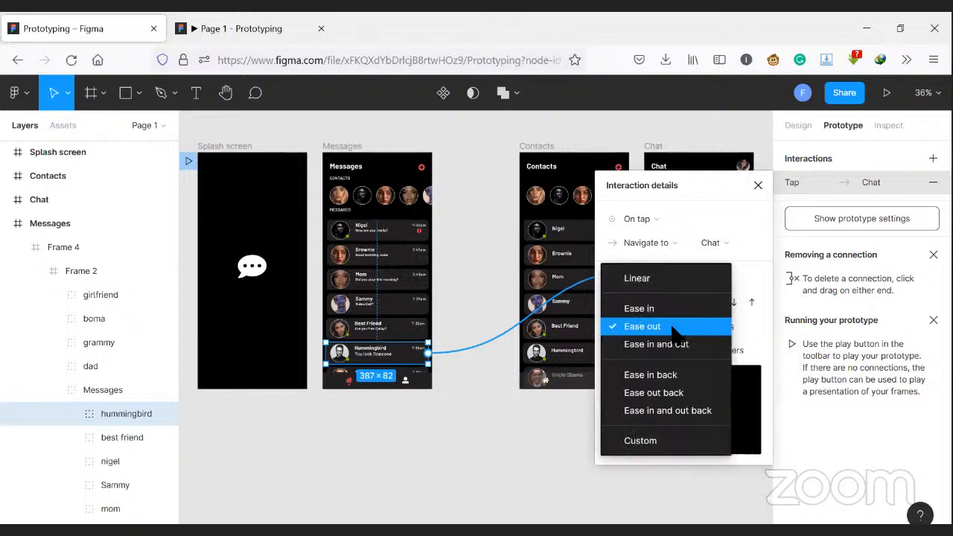
click(674, 310)
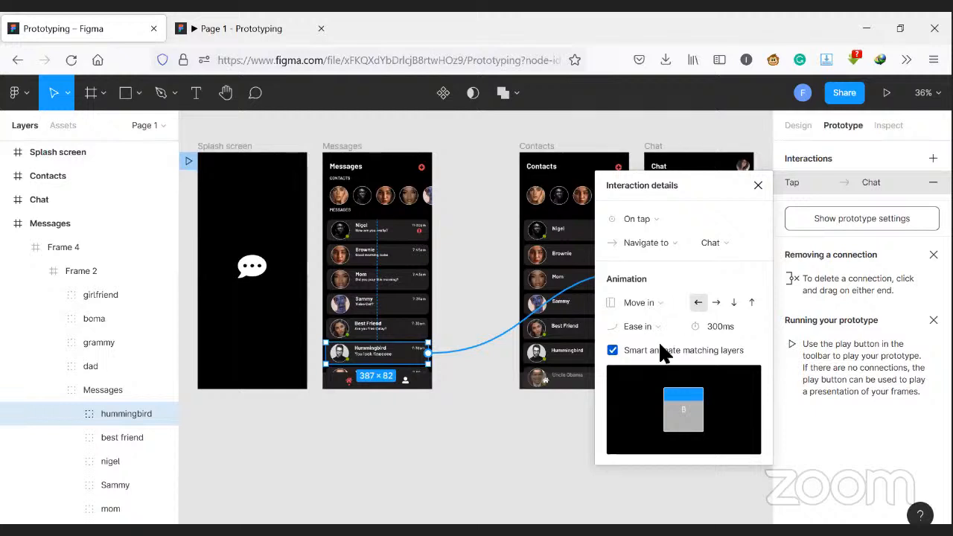
click(758, 184)
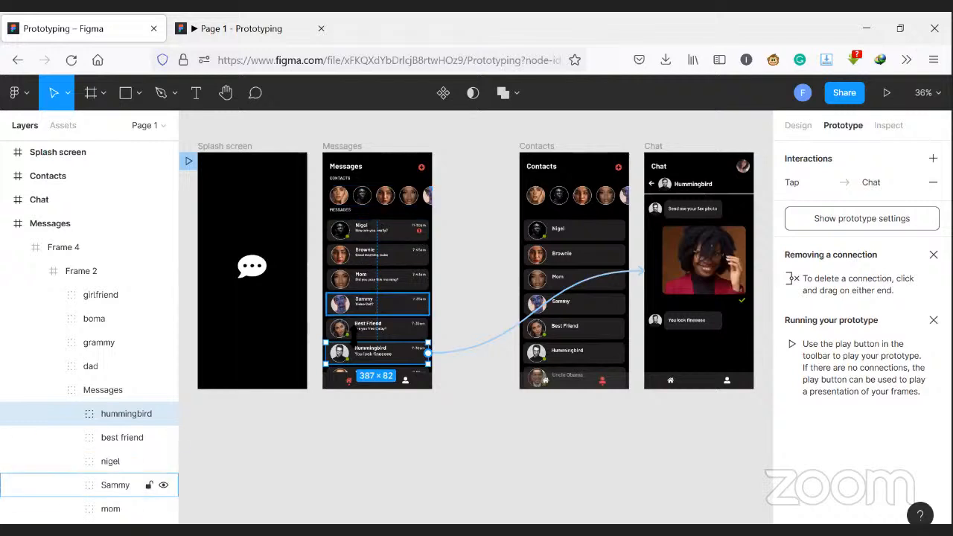
- Link the Contacts screen's home icon to the Messages screen with an On tap trigger
click(406, 383)
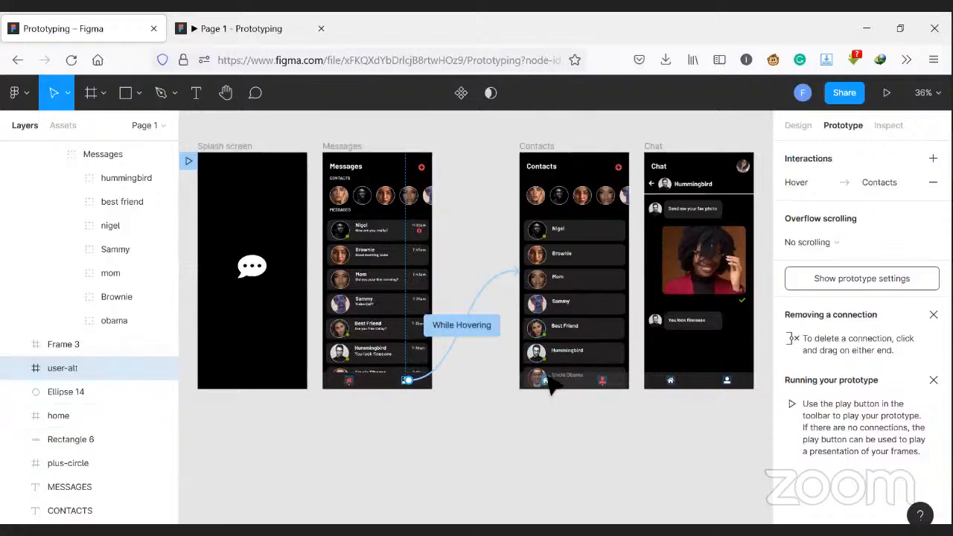
click(573, 384)
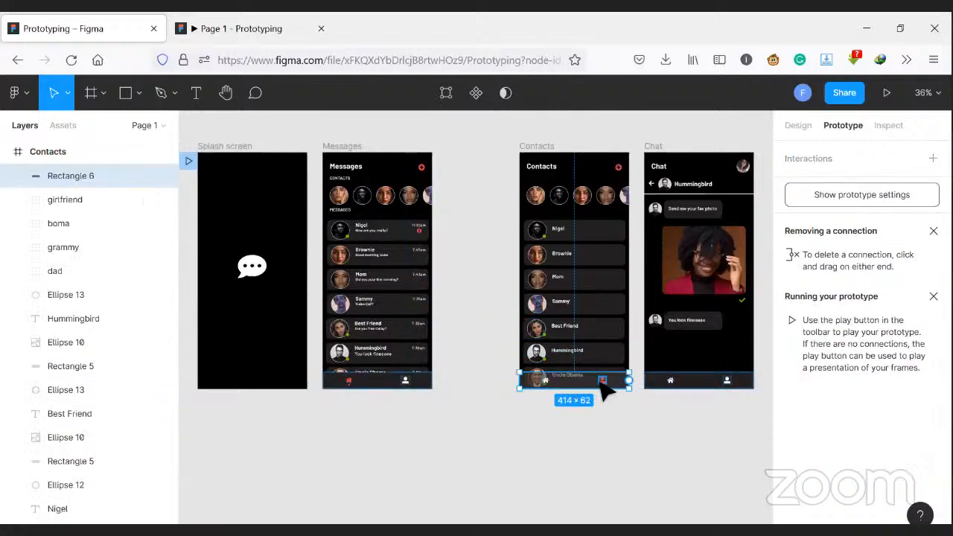
click(549, 382)
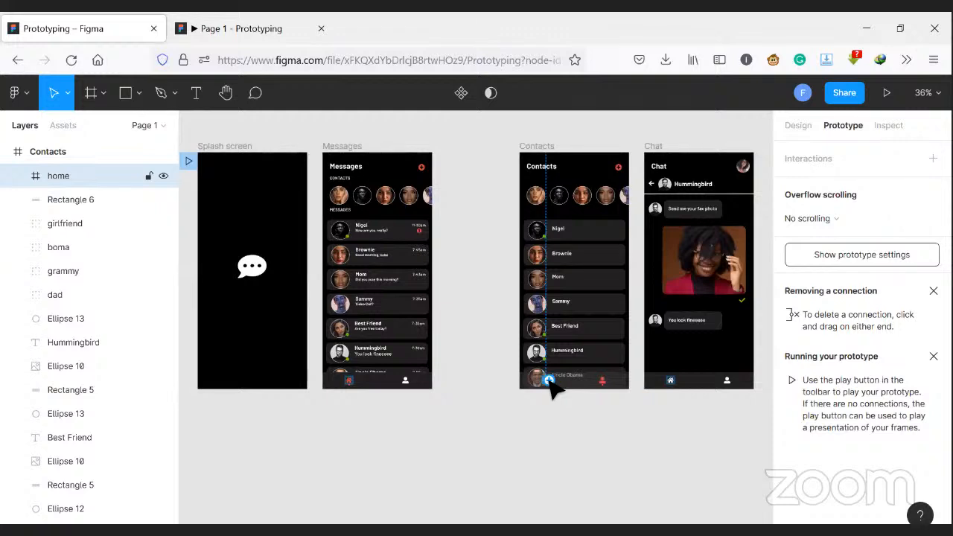
drag(551, 382, 391, 296)
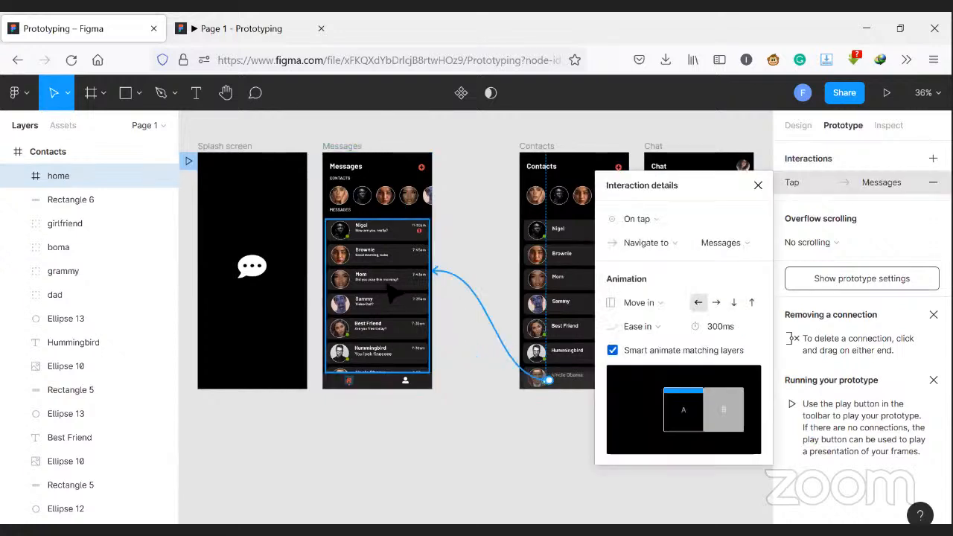
click(758, 185)
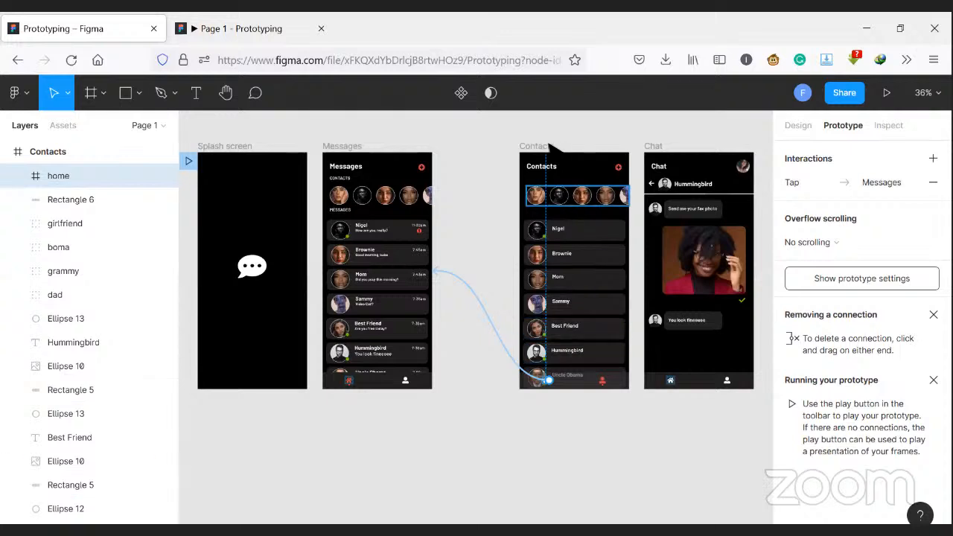
click(549, 148)
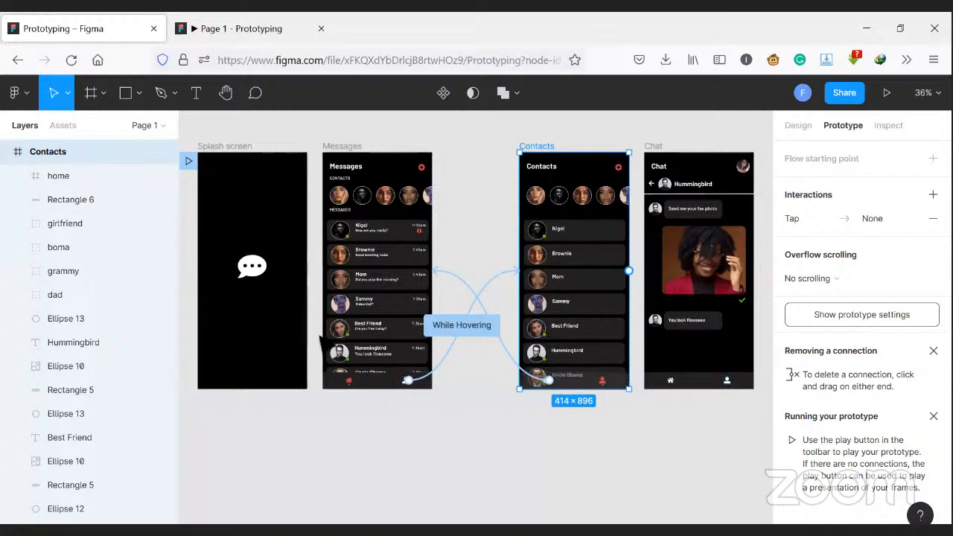
- Try linking the Chat screen's back arrow to the Messages screen and delete that connection
click(360, 356)
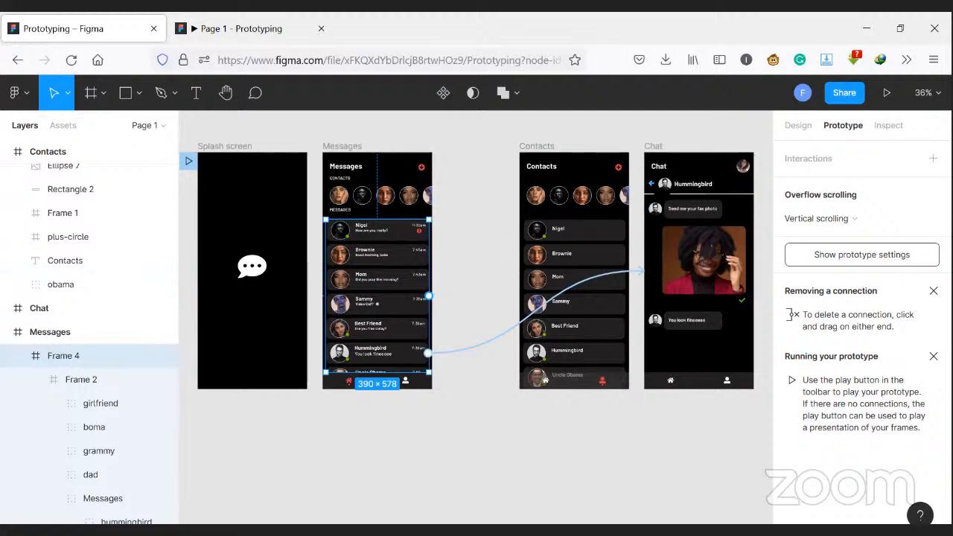
click(652, 184)
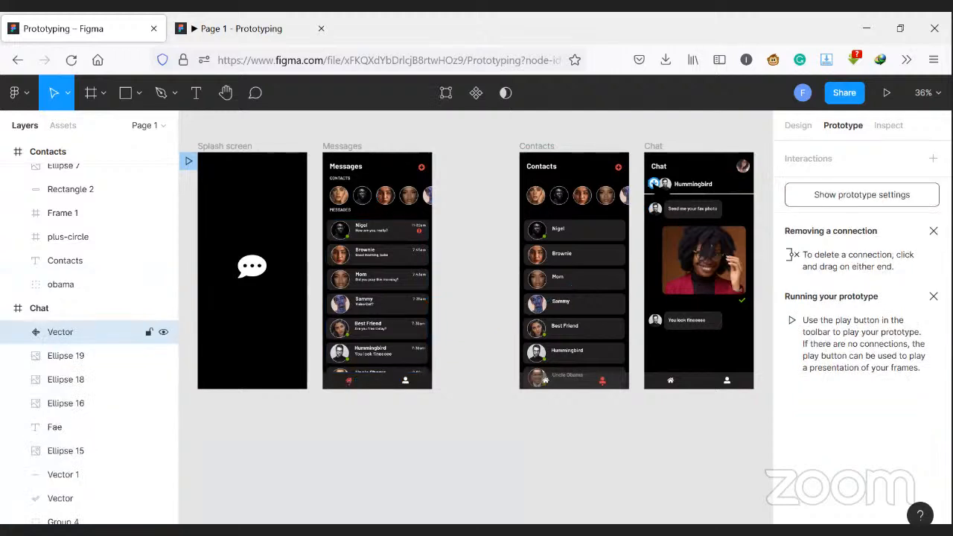
drag(653, 183, 434, 271)
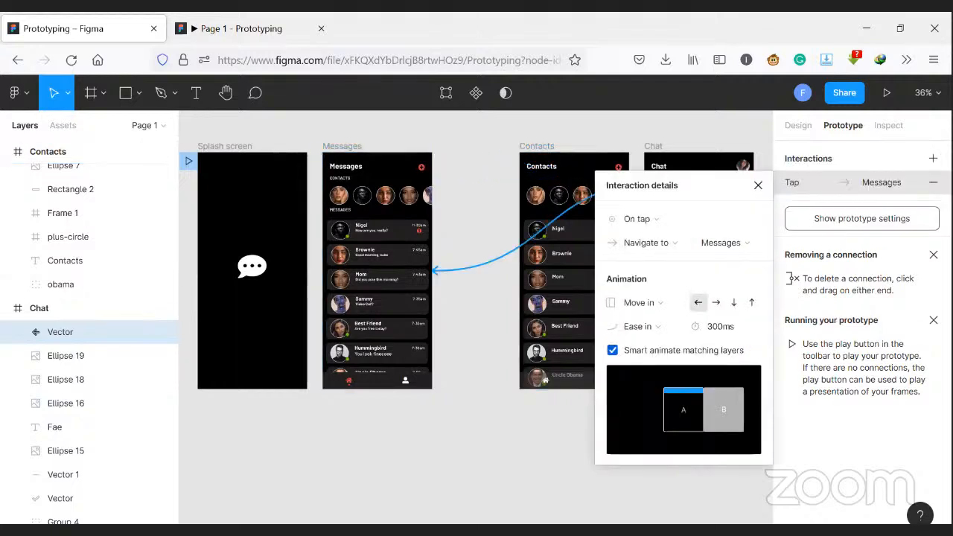
click(757, 185)
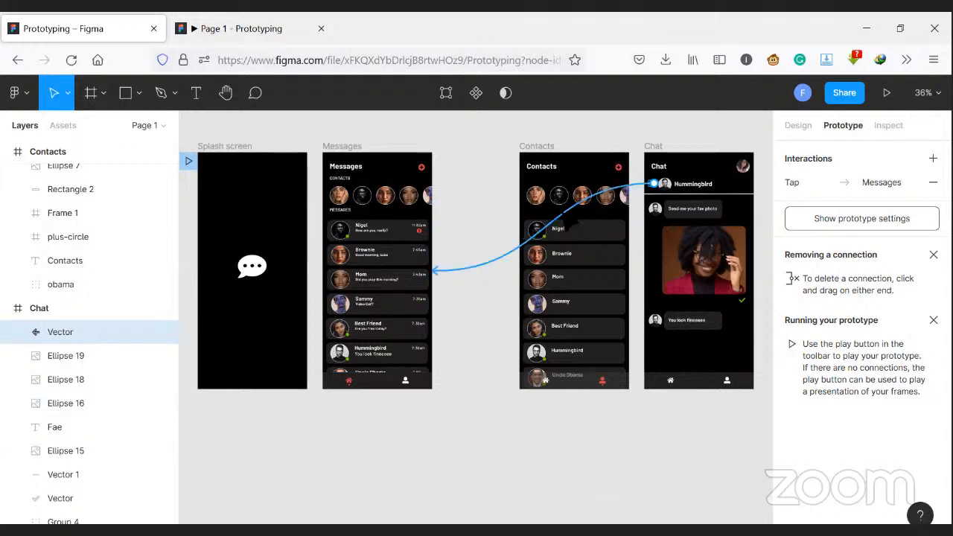
click(568, 219)
key(Delete)
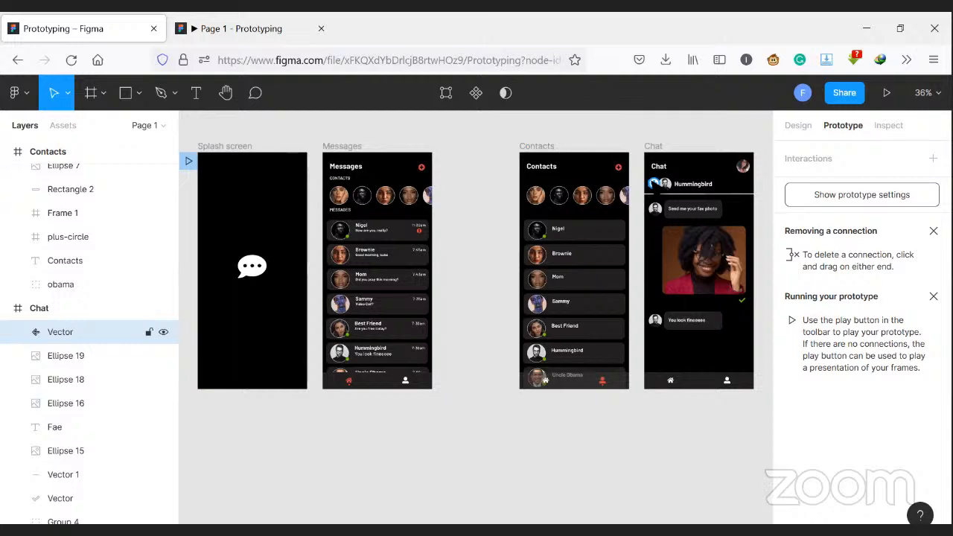
- Link the Chat screen's back arrow to the Contacts screen and its home icon to the Messages screen, both on tap
drag(653, 182, 607, 186)
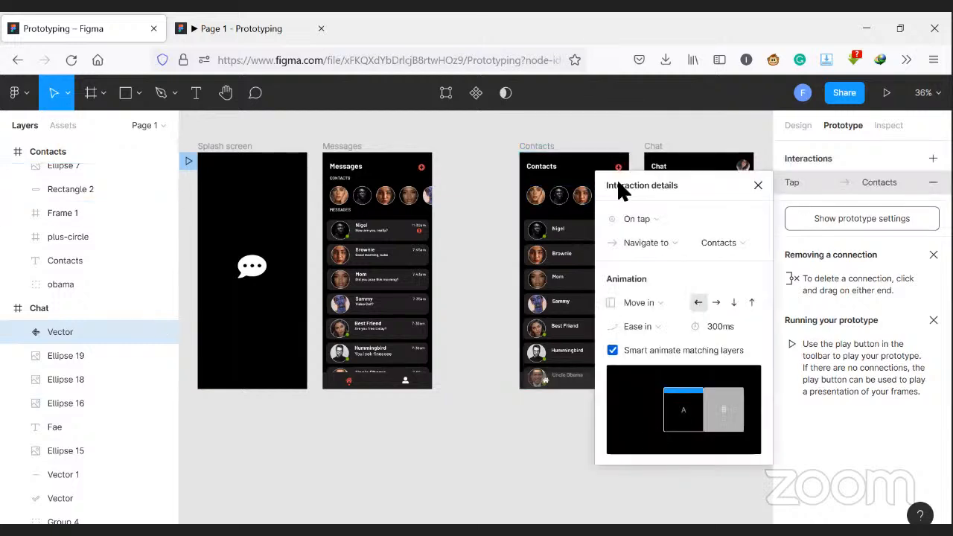
click(759, 185)
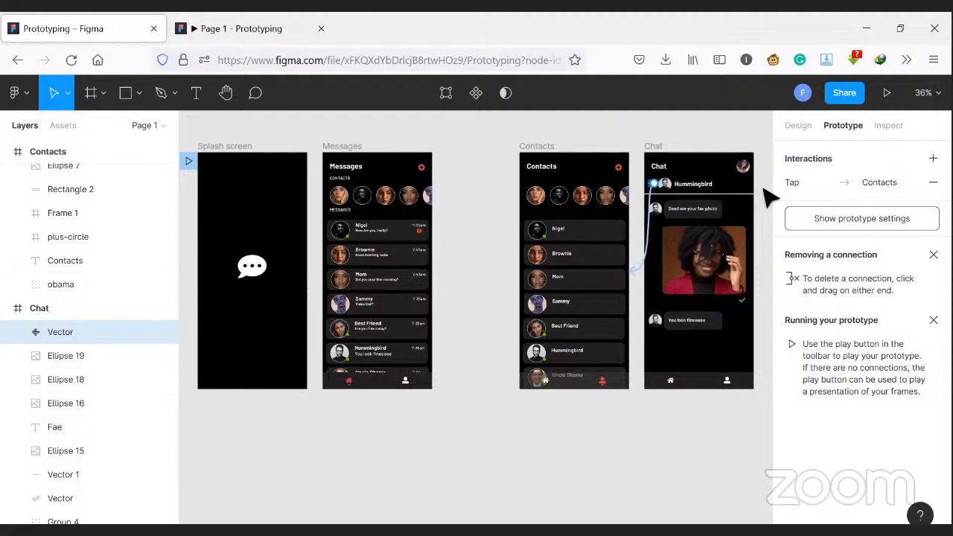
click(671, 381)
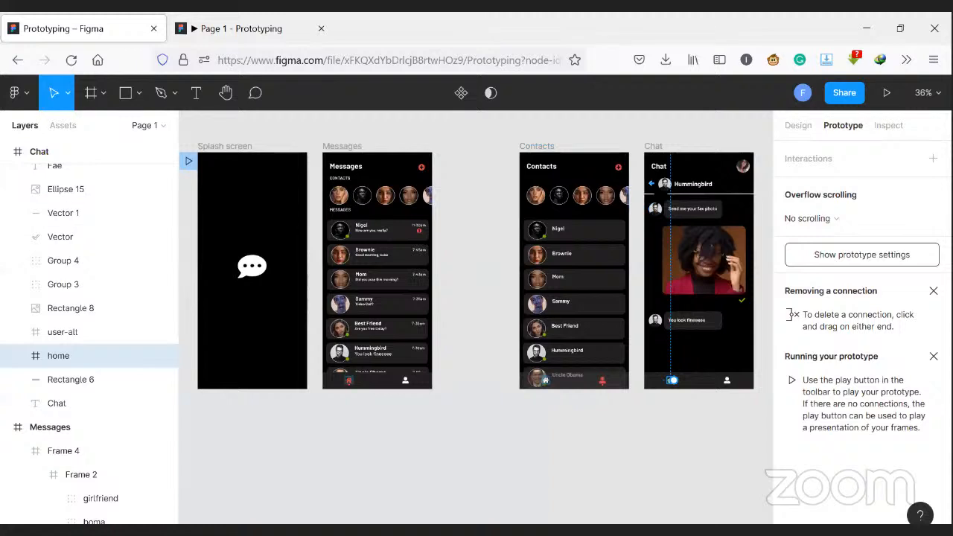
click(653, 184)
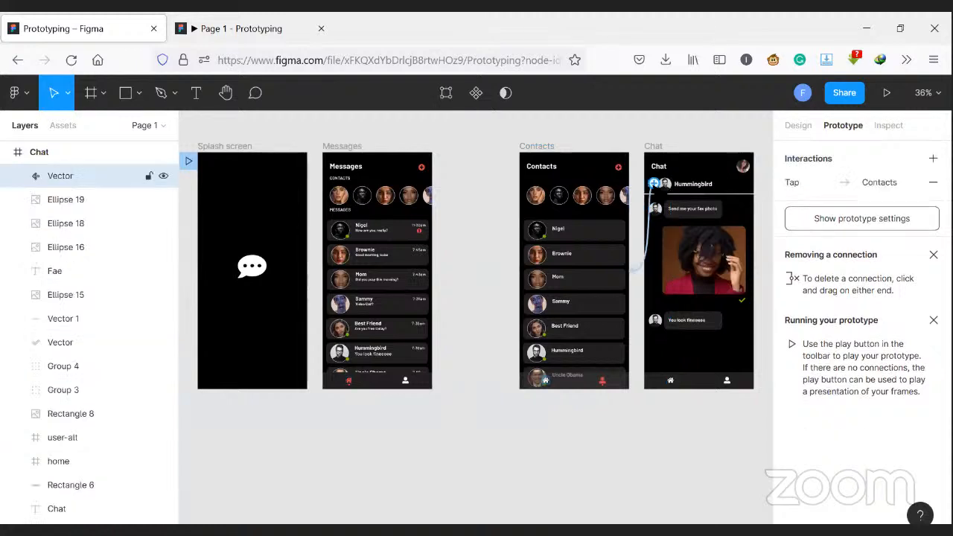
click(674, 385)
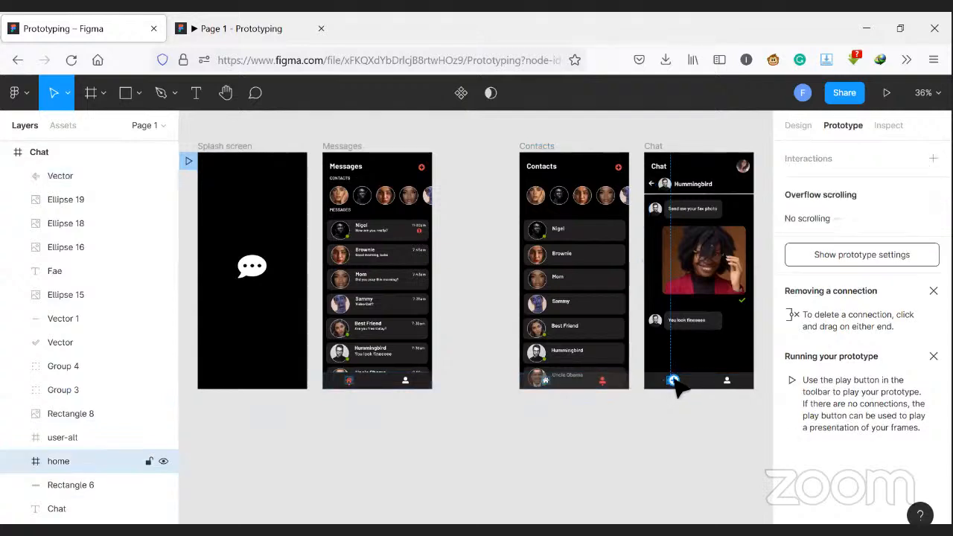
drag(675, 381, 432, 270)
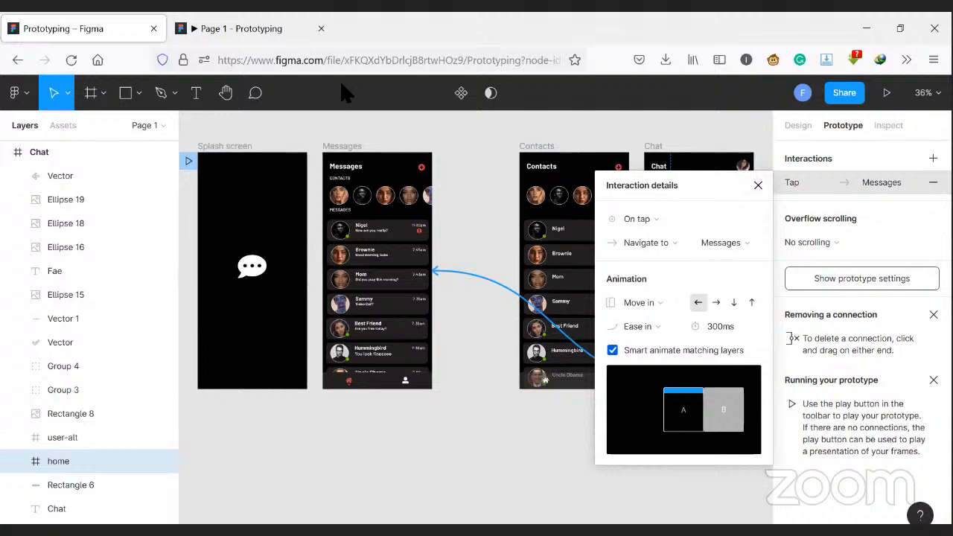
- Restart the prototype preview and test the Hummingbird message link, the Chat screen's back arrow and the Contacts screen's home icon
click(178, 28)
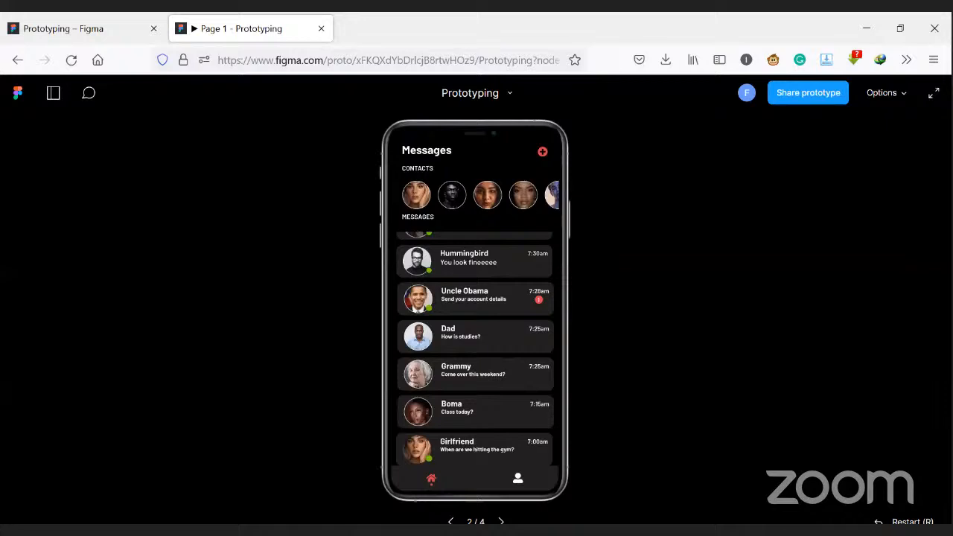
key(r)
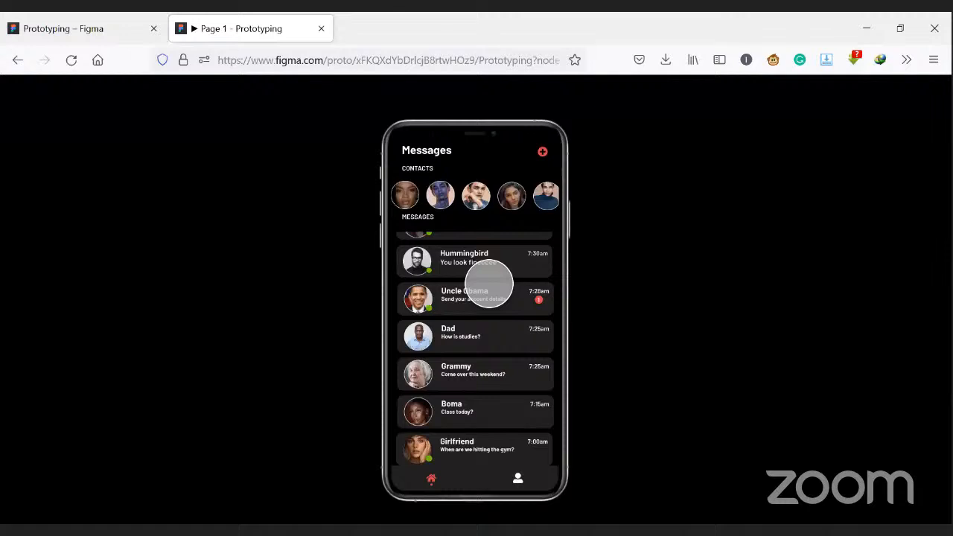
click(486, 272)
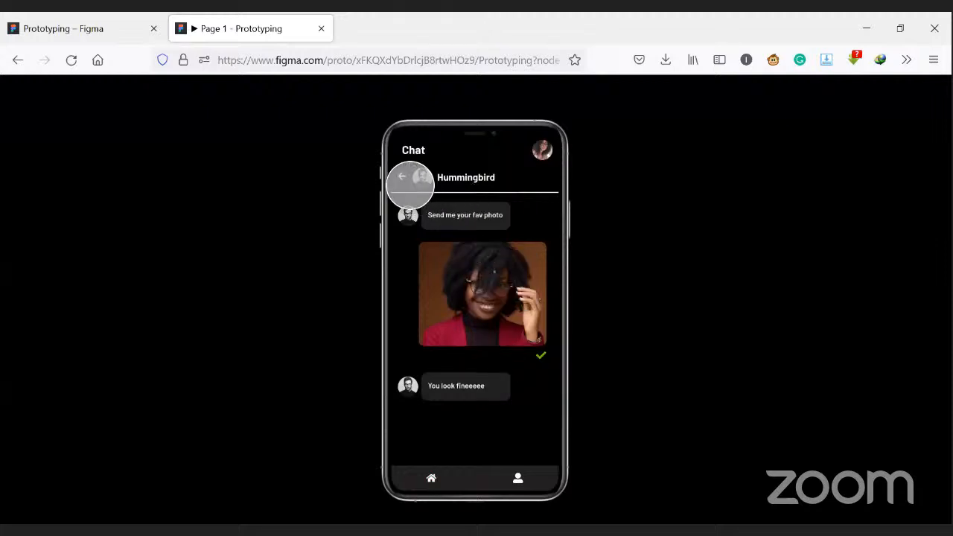
click(411, 184)
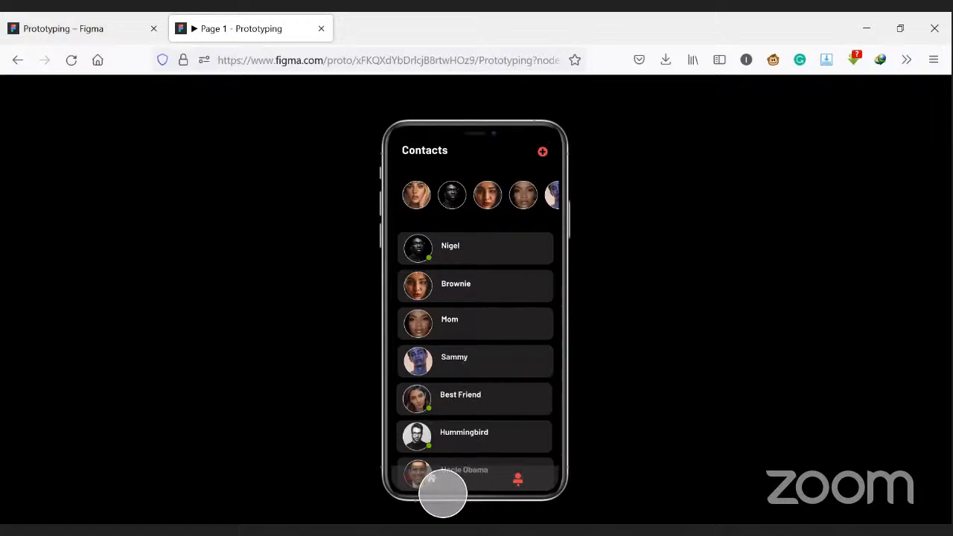
click(443, 494)
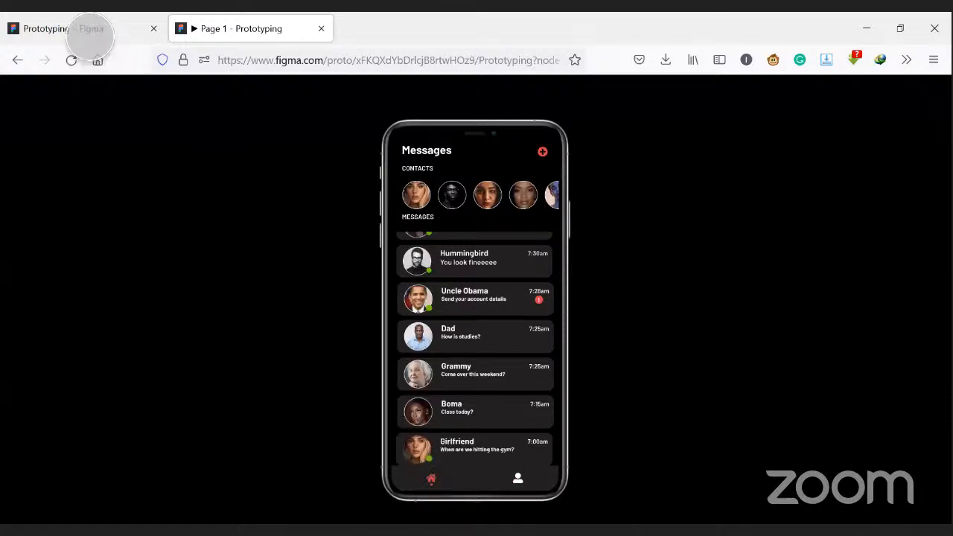
click(90, 35)
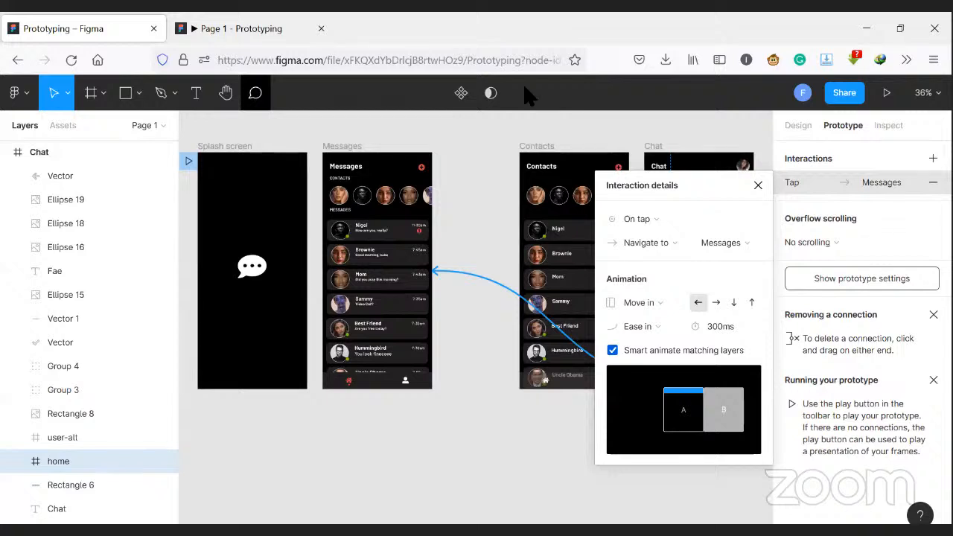
- Delete the Splash screen's existing connection and link the Splash screen to the Messages screen again
key(Escape)
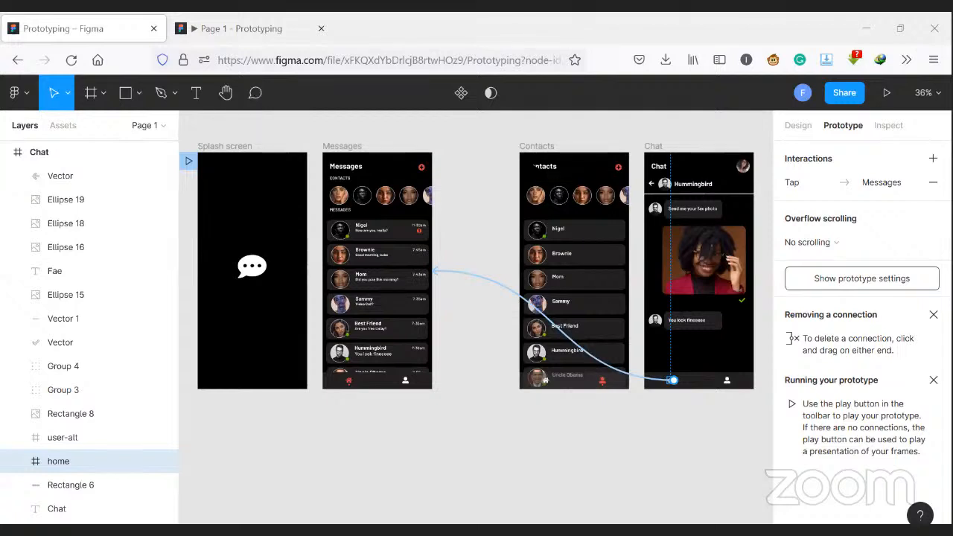
click(203, 146)
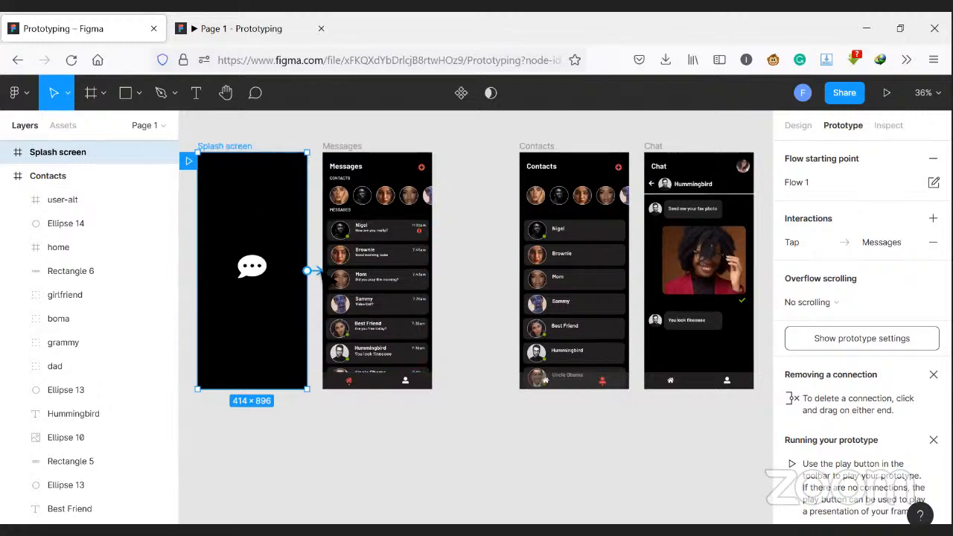
click(315, 271)
key(Delete)
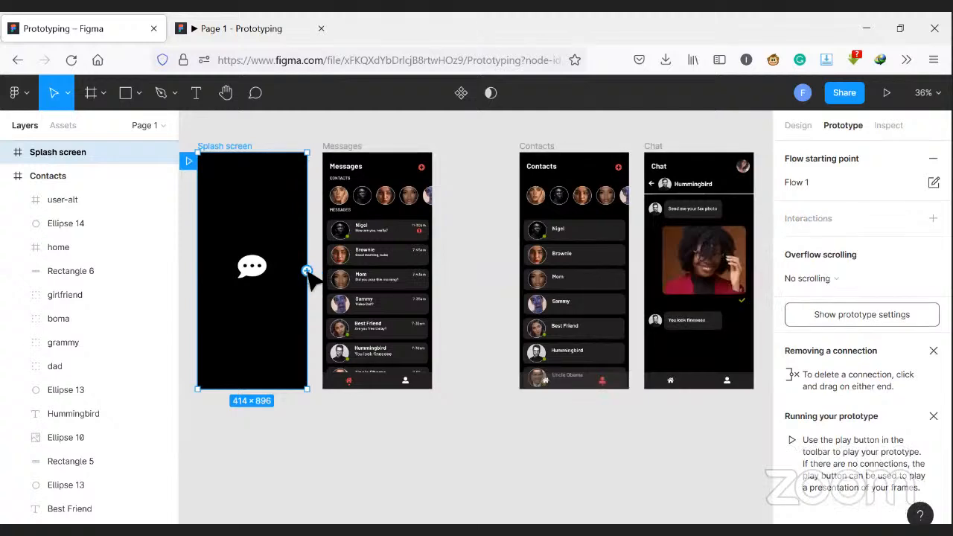
drag(307, 270, 359, 281)
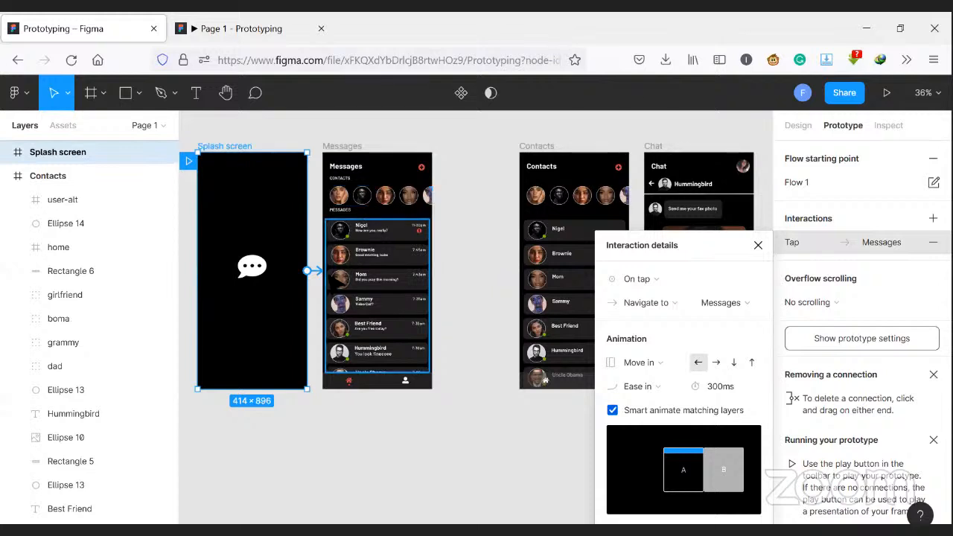
- Set the Splash screen connection's trigger to After delay with a 100 ms delay
click(684, 282)
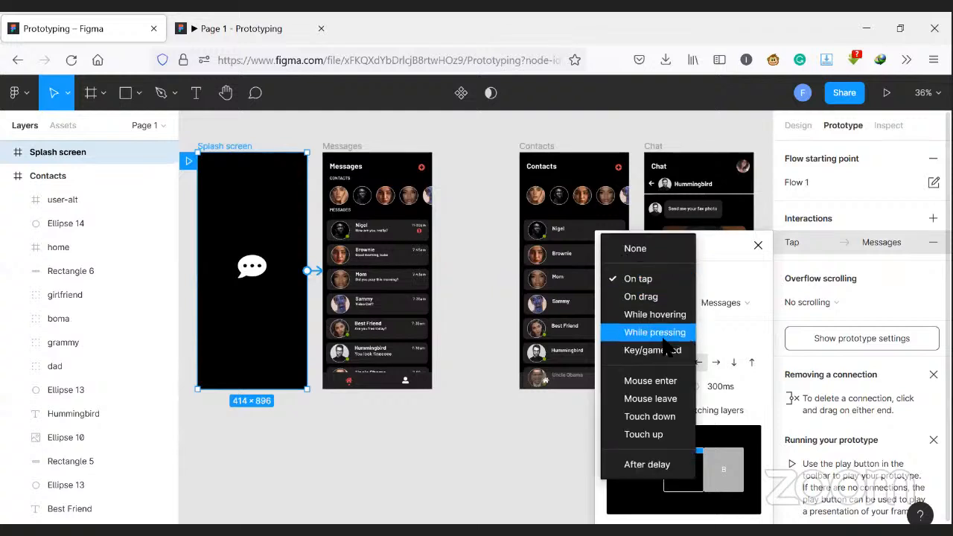
click(659, 464)
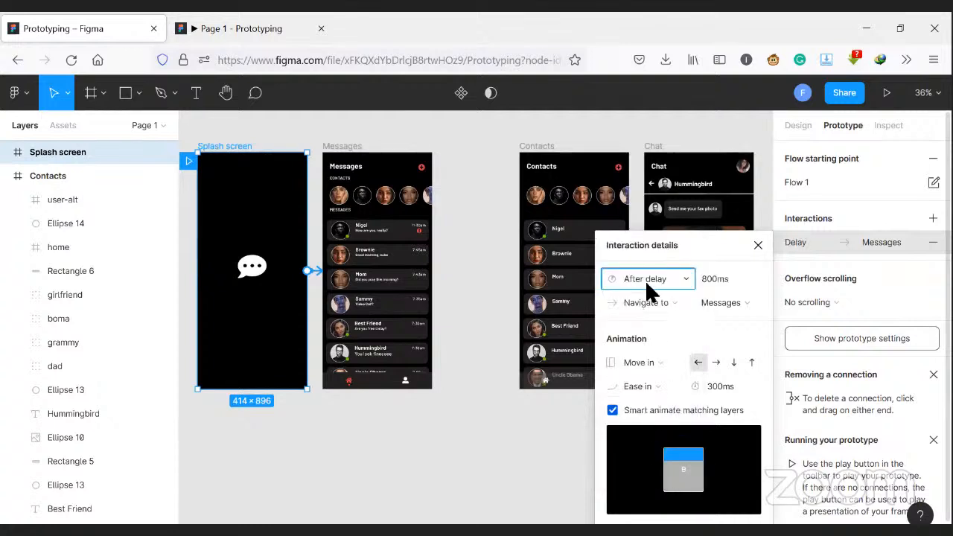
click(736, 282)
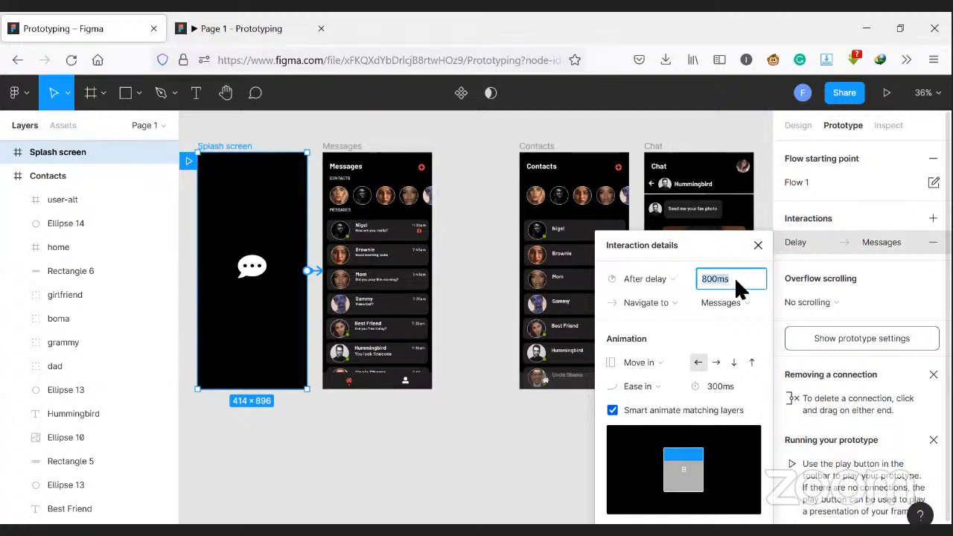
text(100)
key(Return)
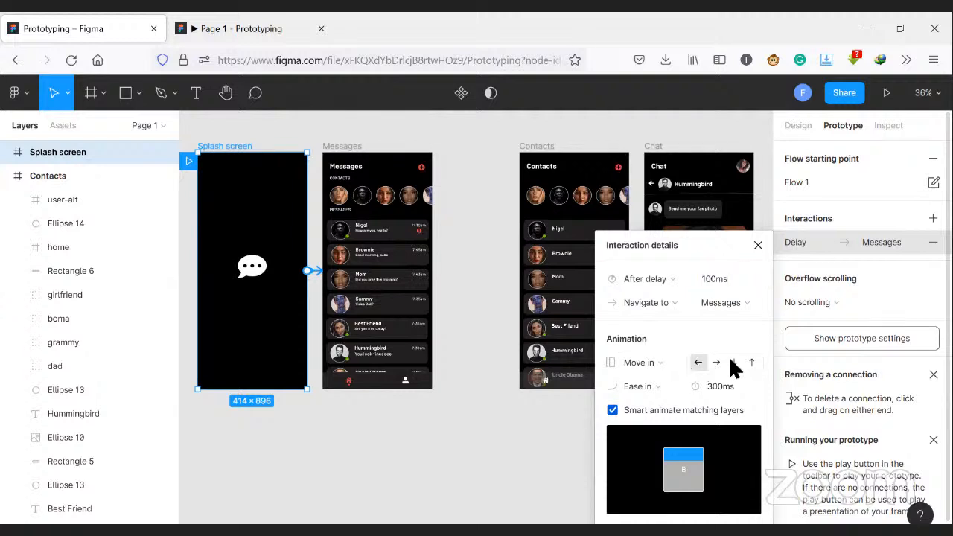
- Set the Splash screen connection's Move in animation to downward with Ease out and replay the prototype from the start
click(734, 363)
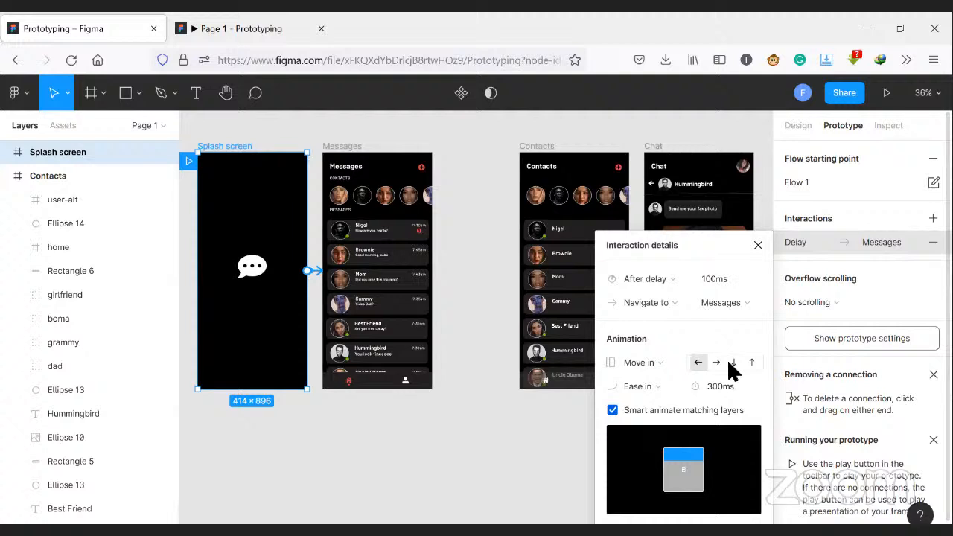
click(675, 389)
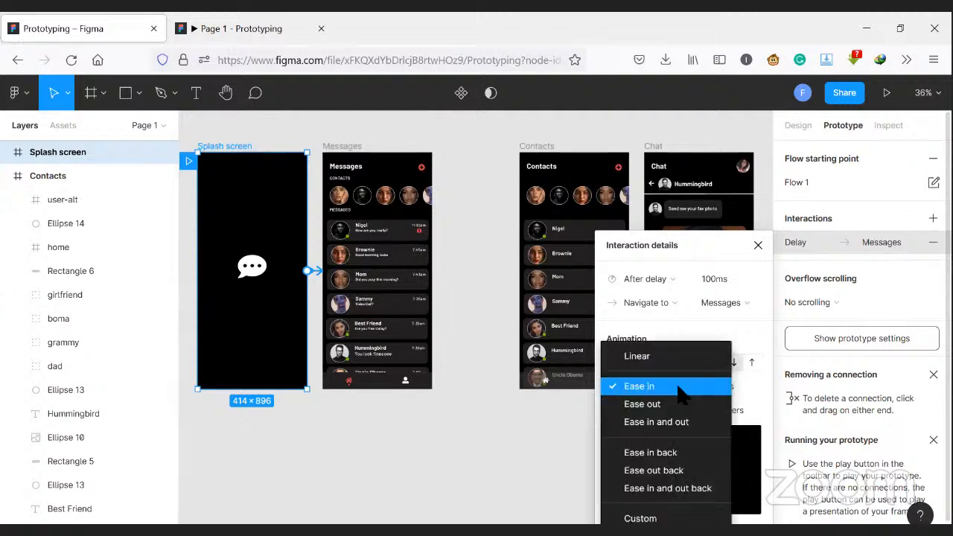
click(678, 404)
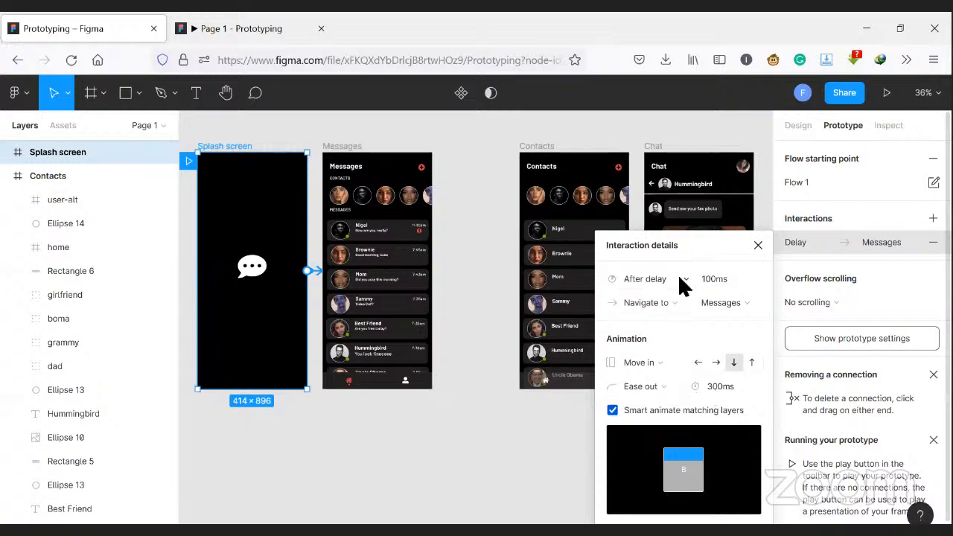
click(176, 29)
key(r)
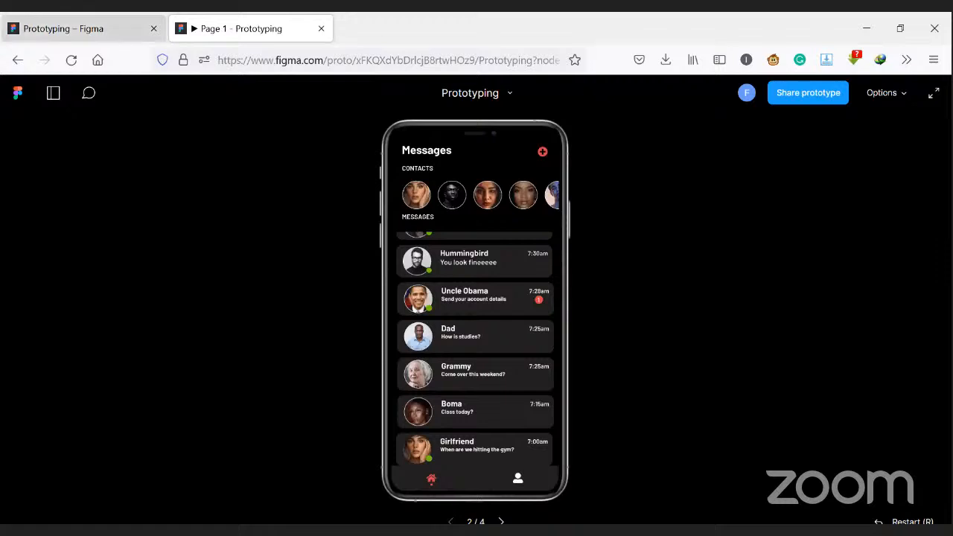
click(63, 28)
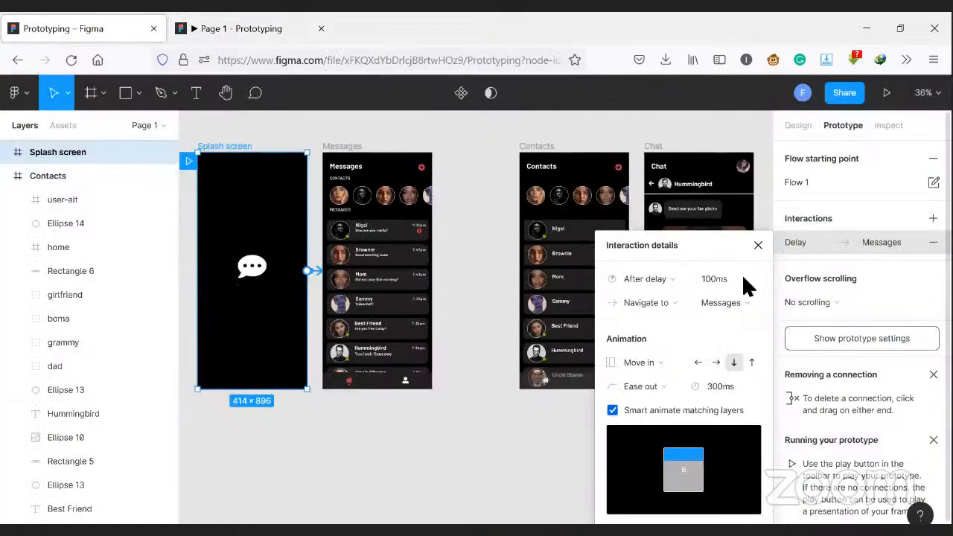
- Set the Splash screen connection's delay to 300 ms and replay the prototype to check the timing
click(743, 281)
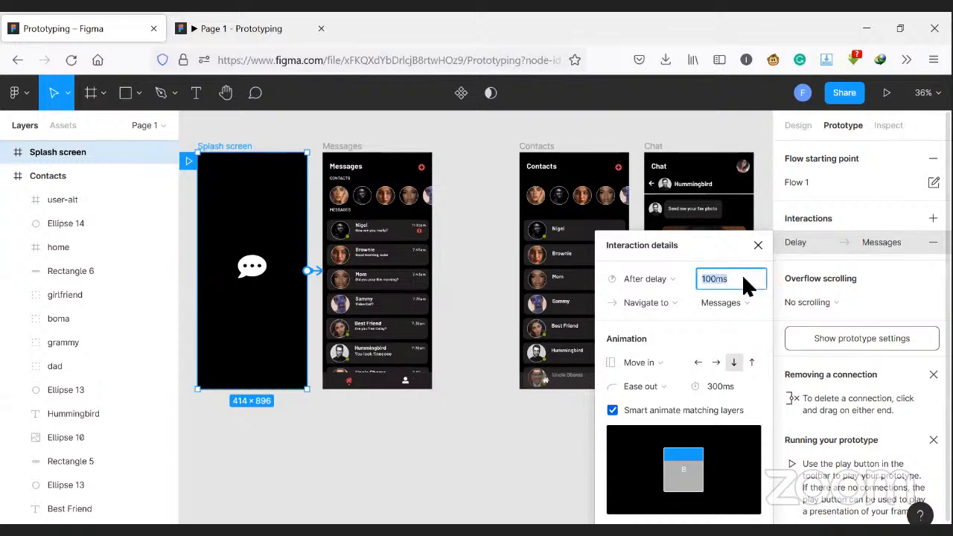
text(300)
key(Return)
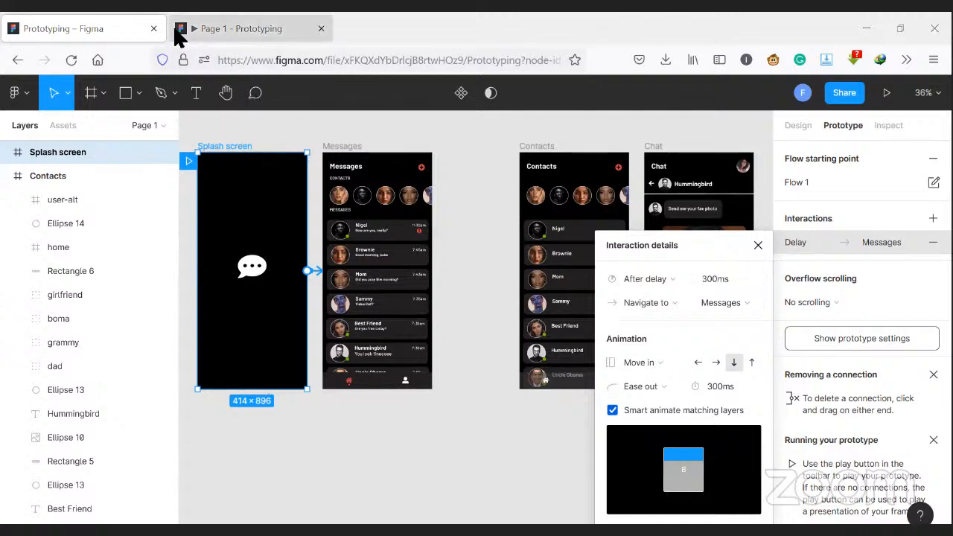
click(242, 28)
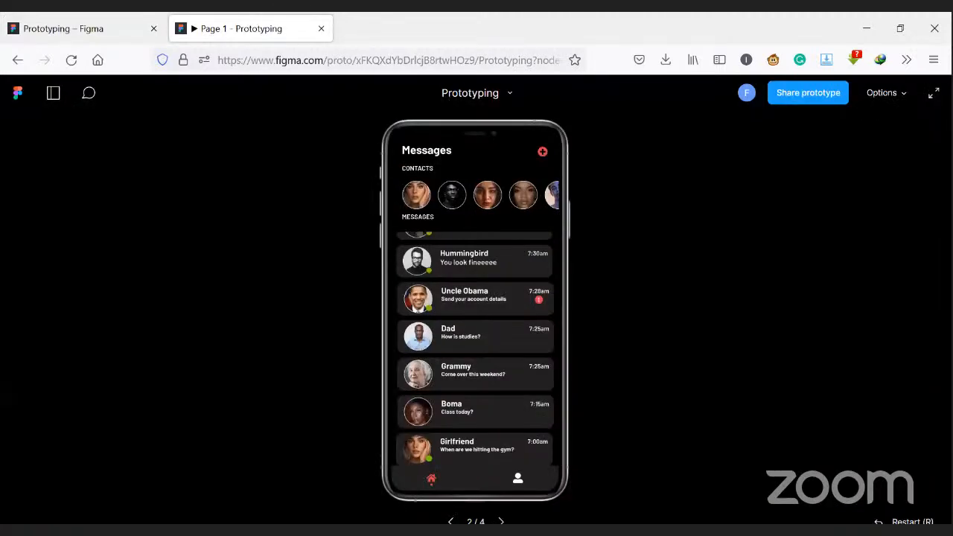
key(r)
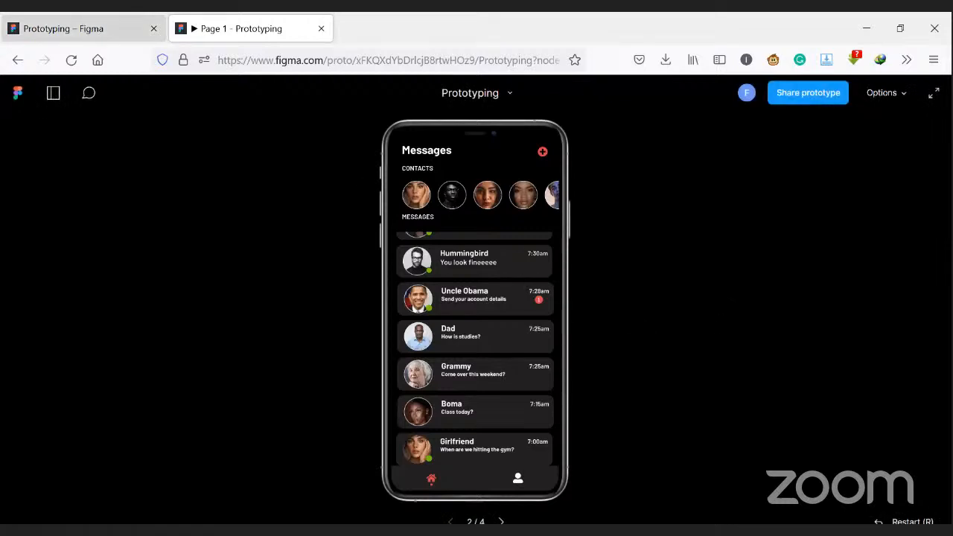
click(63, 28)
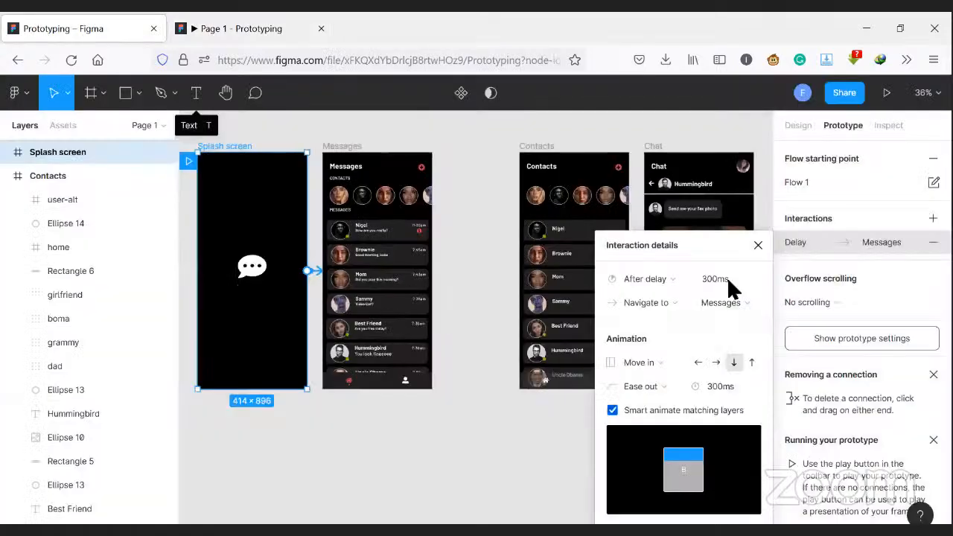
- Set the Splash screen connection's delay to 500 ms, check it in the preview and close the interaction details
click(727, 280)
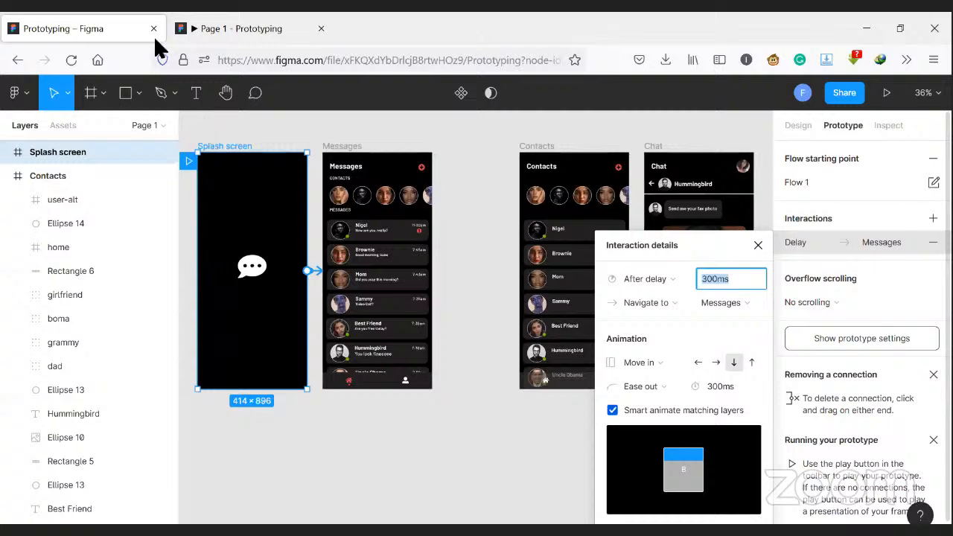
text(500)
key(Return)
click(236, 28)
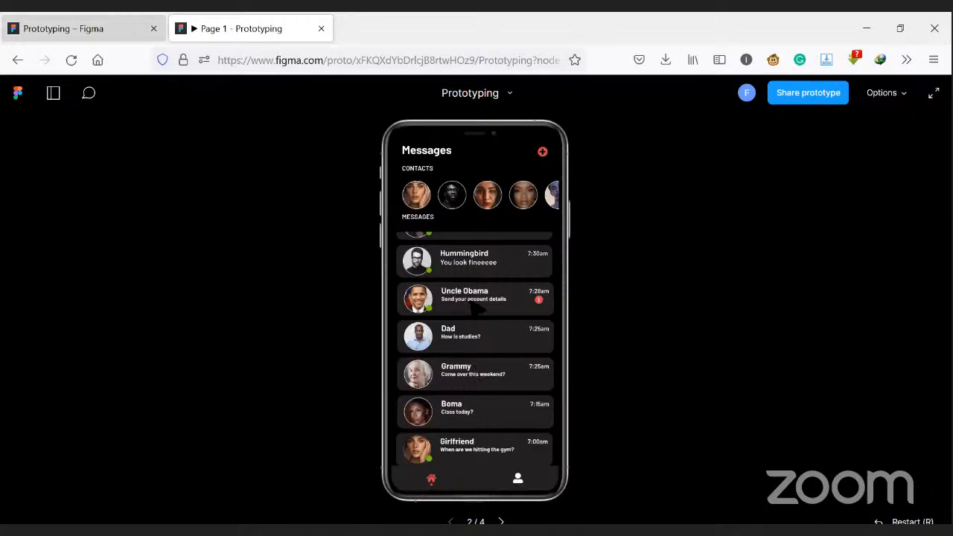
key(ctrl+shift+Tab)
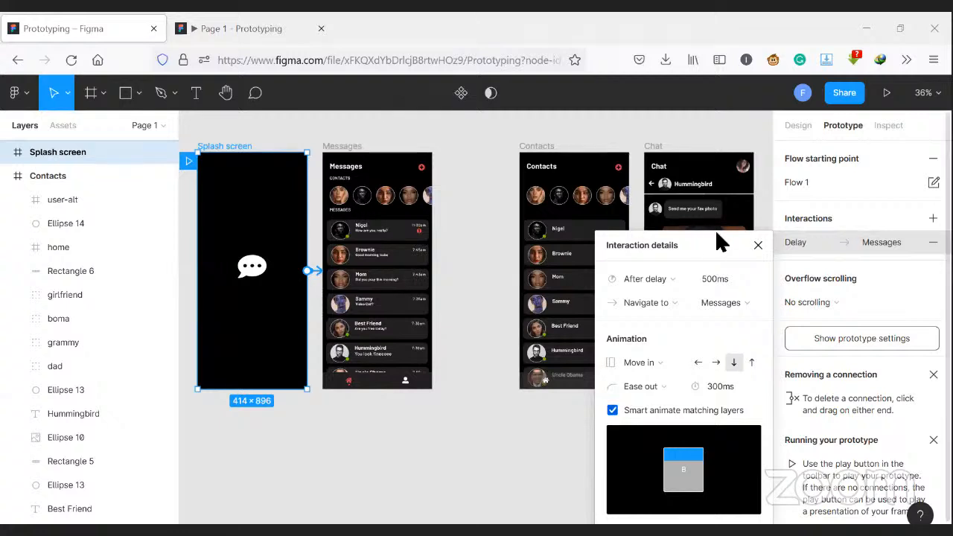
click(759, 244)
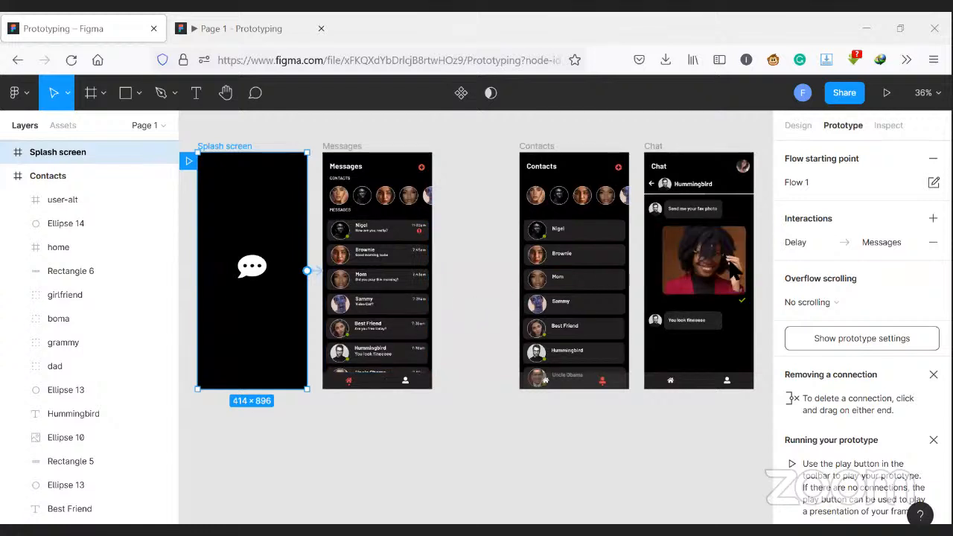
- Select the Messages frame and show its connections and design properties
click(333, 386)
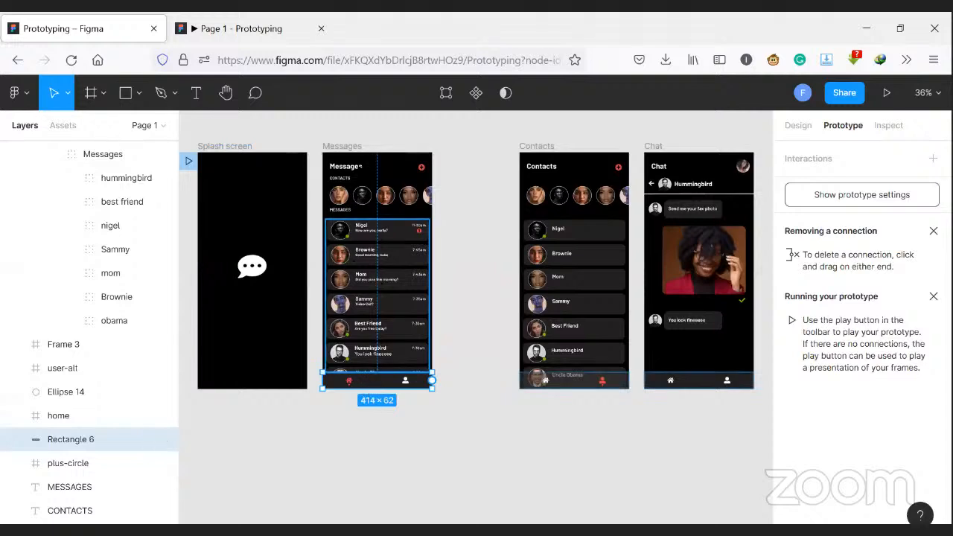
click(347, 146)
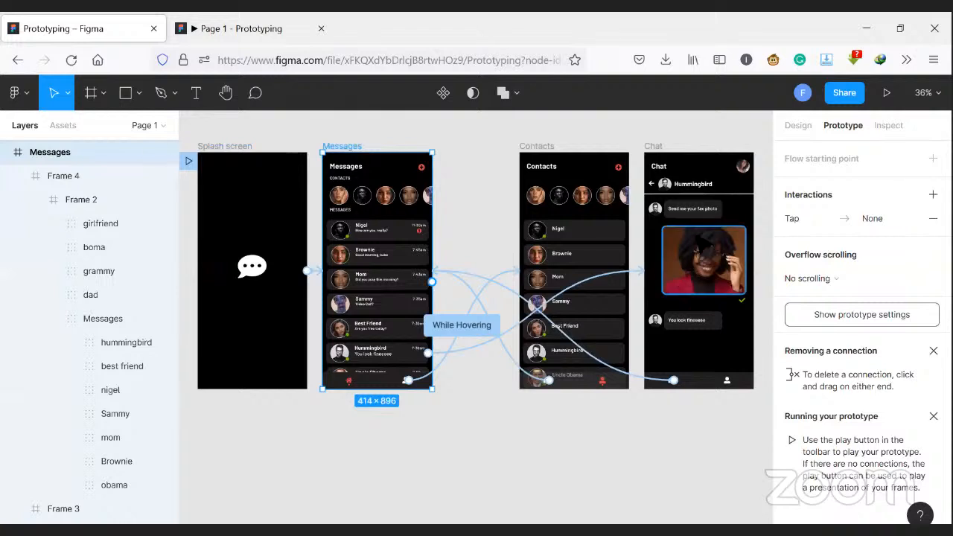
click(792, 126)
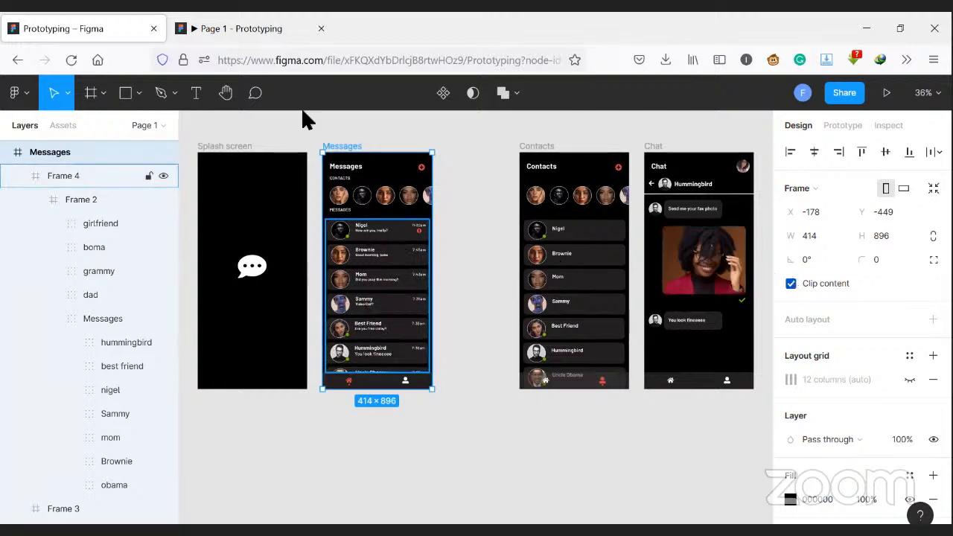
- Test scrolling the message list up and down on the Messages screen in the prototype preview
click(176, 30)
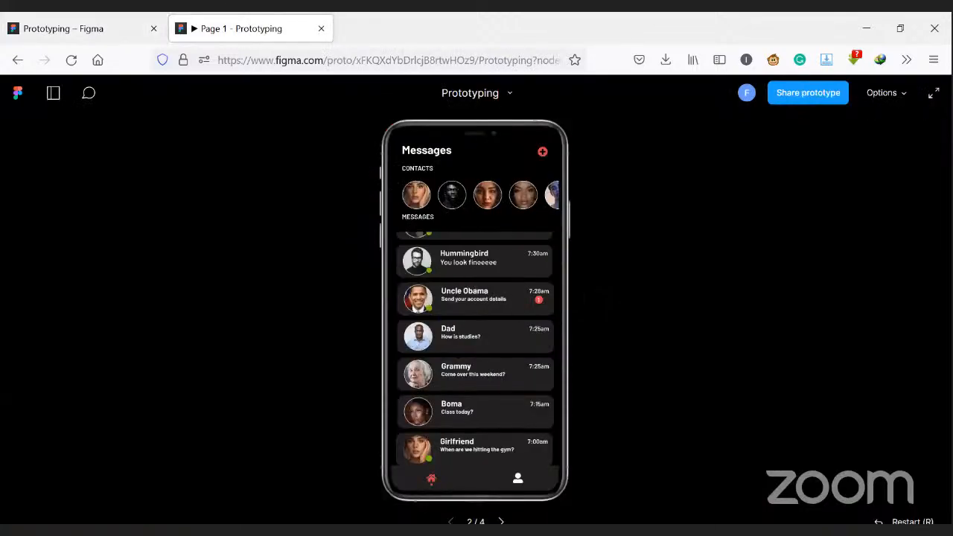
scroll(498, 386, down, 1)
scroll(498, 386, up, 5)
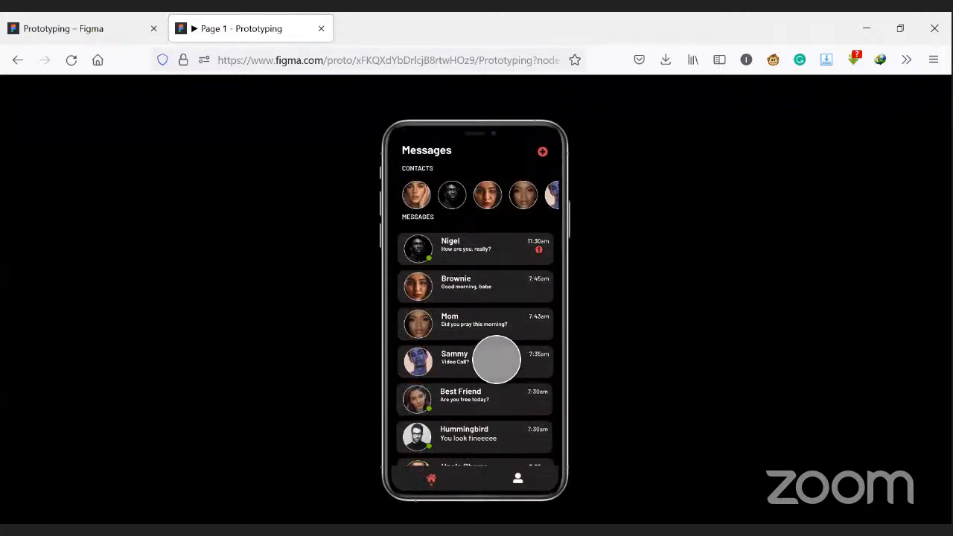
drag(500, 334, 490, 428)
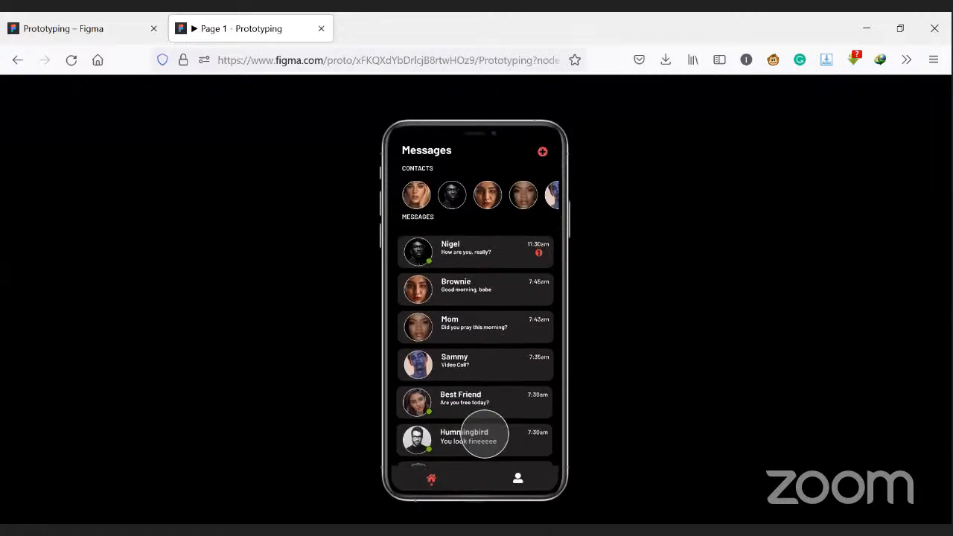
scroll(530, 304, down, 5)
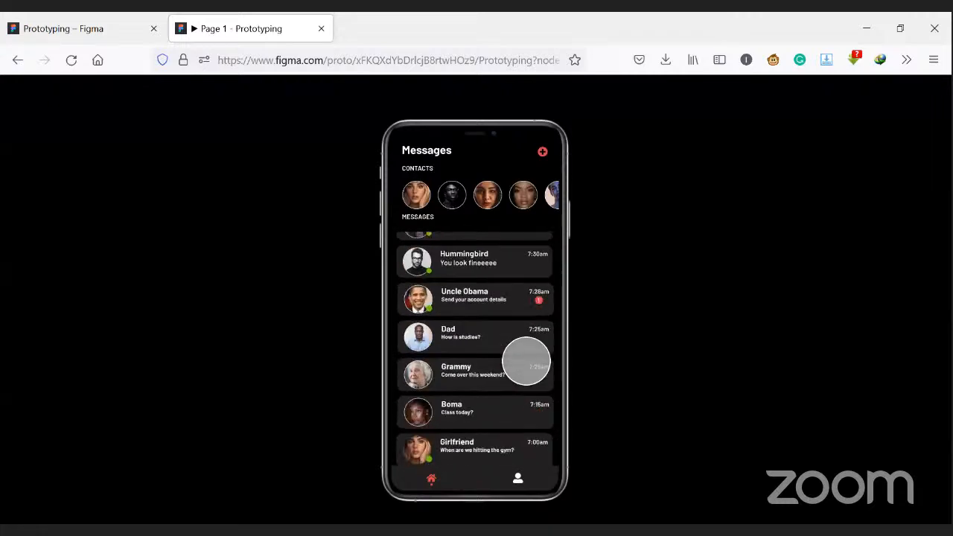
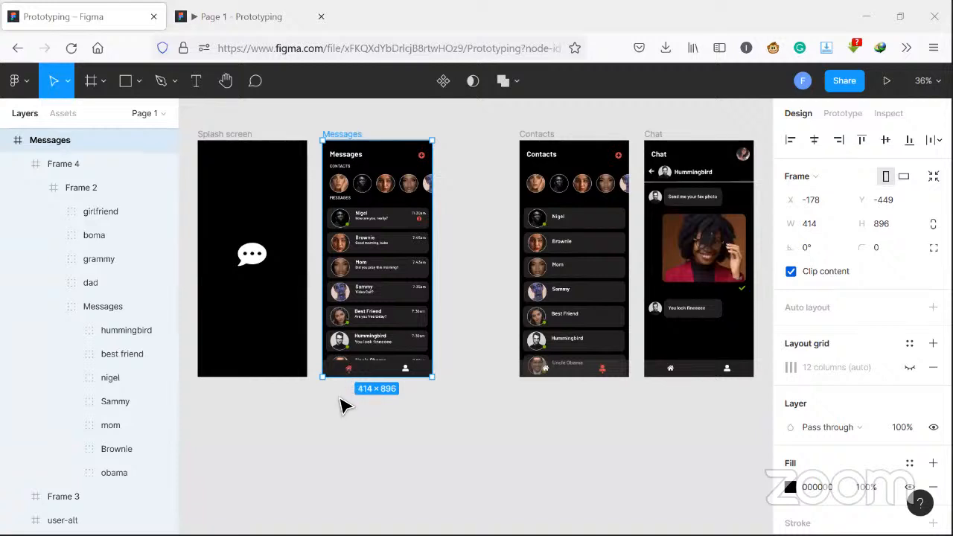
- Inspect the bottom navigation bar of the Messages frame by selecting its background rectangle, red dot and home icon
click(354, 382)
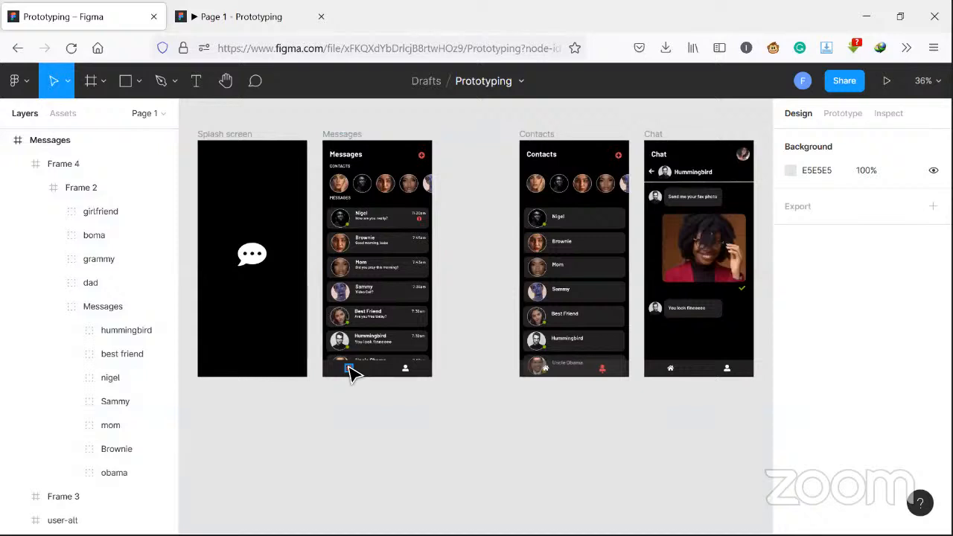
click(408, 371)
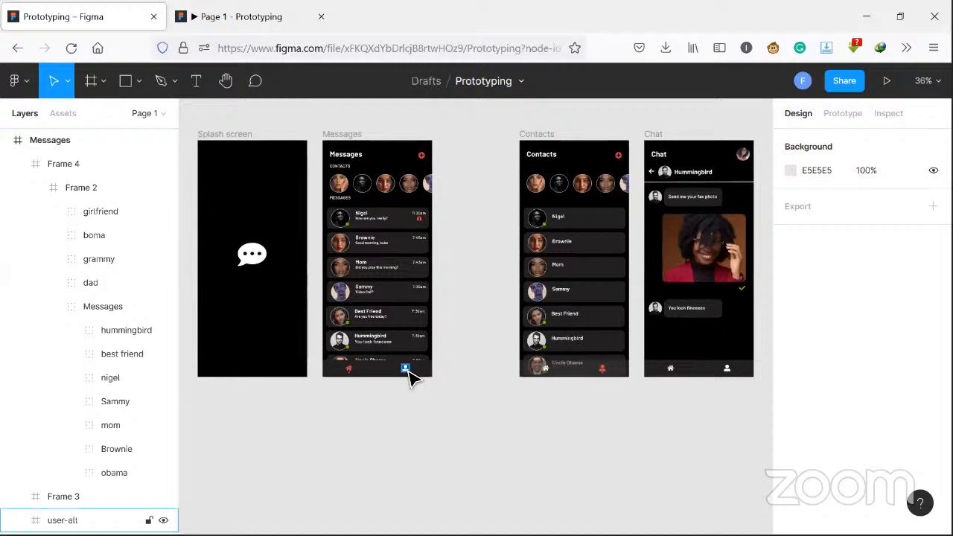
click(395, 374)
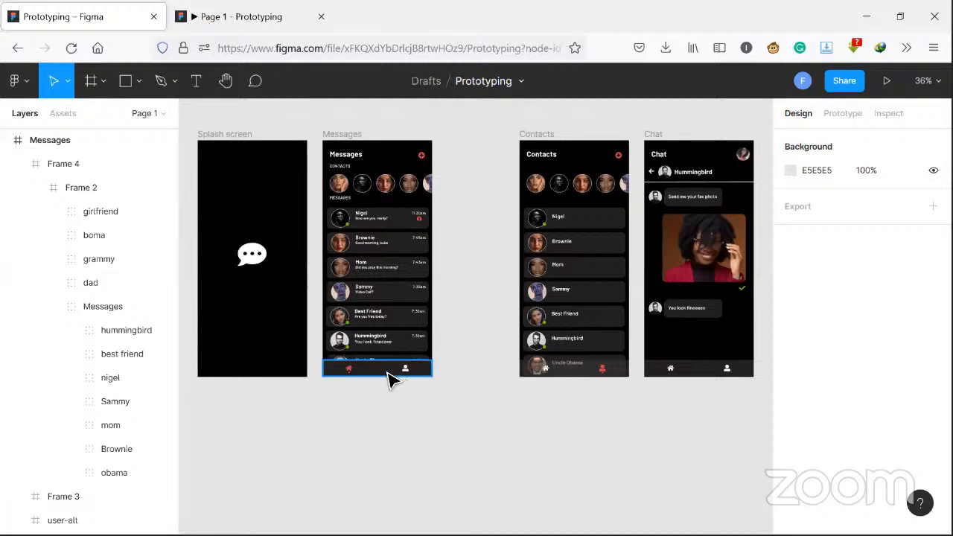
click(384, 372)
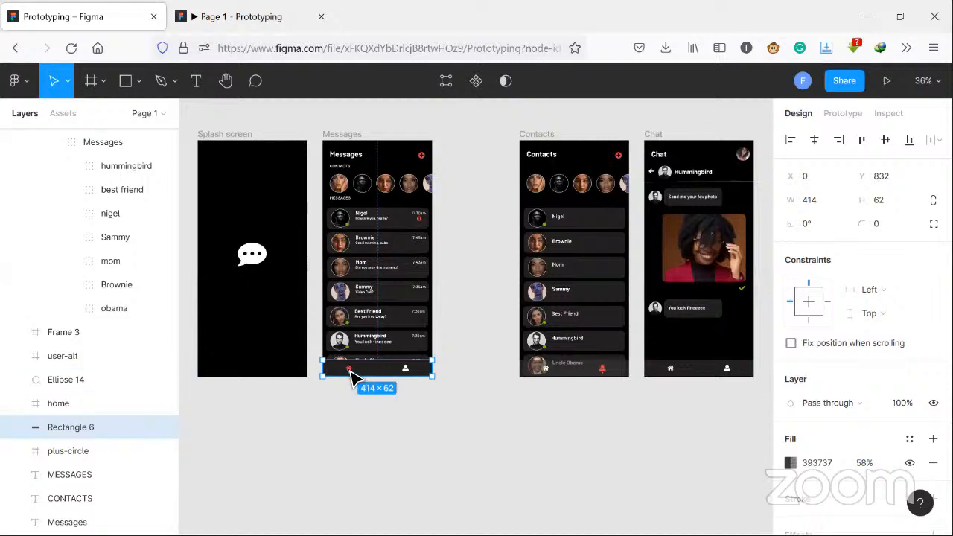
click(352, 376)
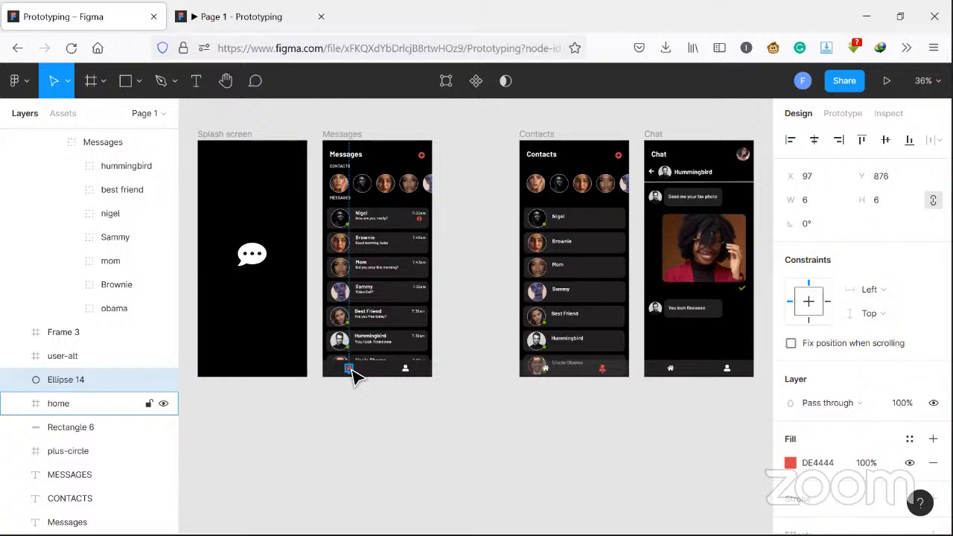
click(354, 377)
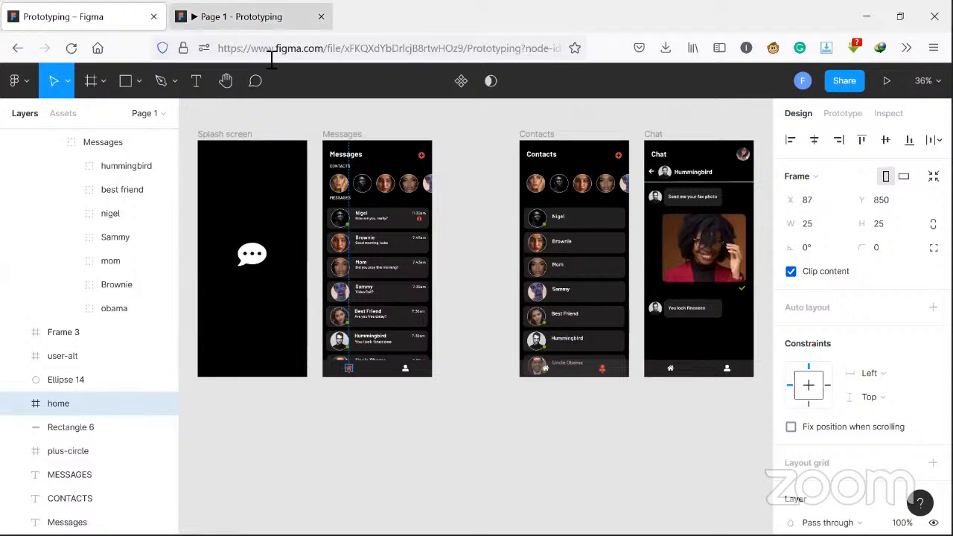
- Select the full web address of the prototype preview and return to the design file
click(270, 21)
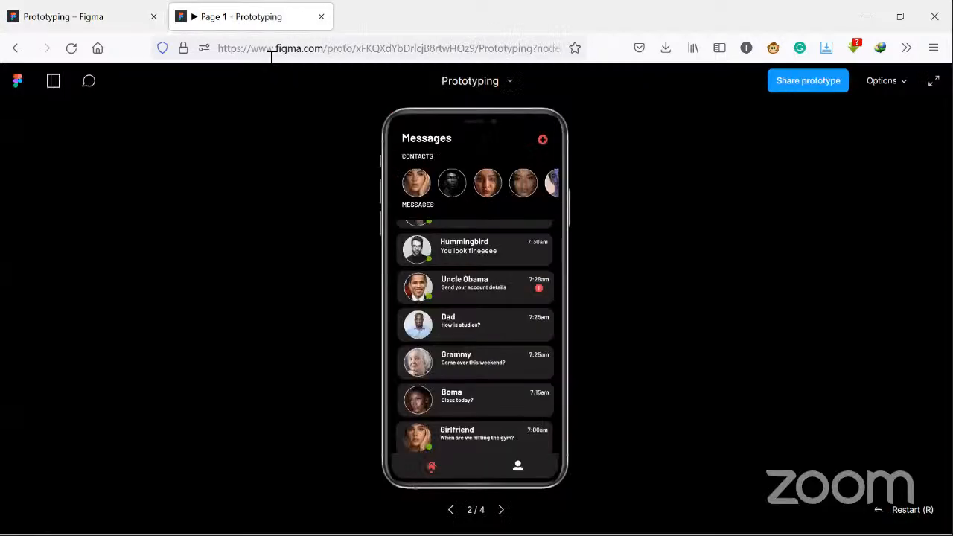
click(564, 52)
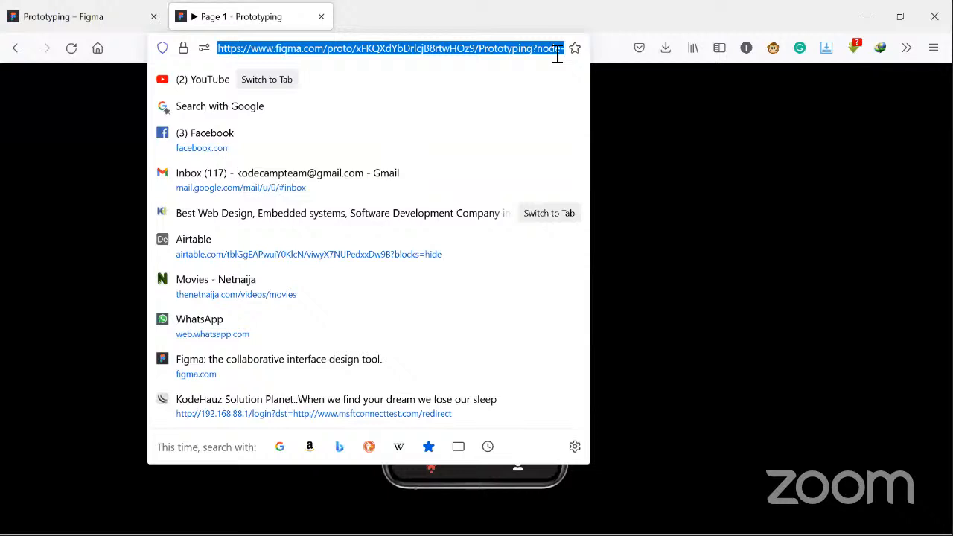
click(97, 15)
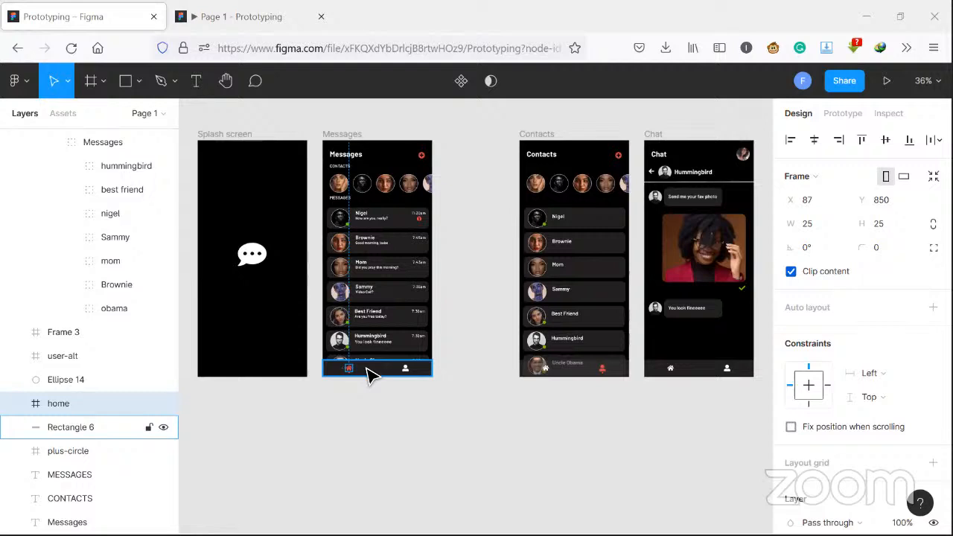
double_click(372, 373)
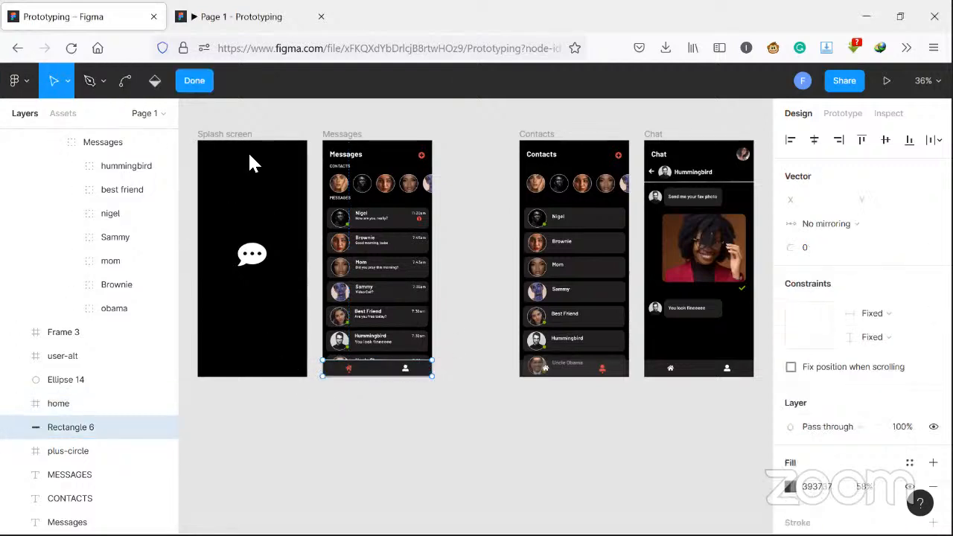
click(196, 83)
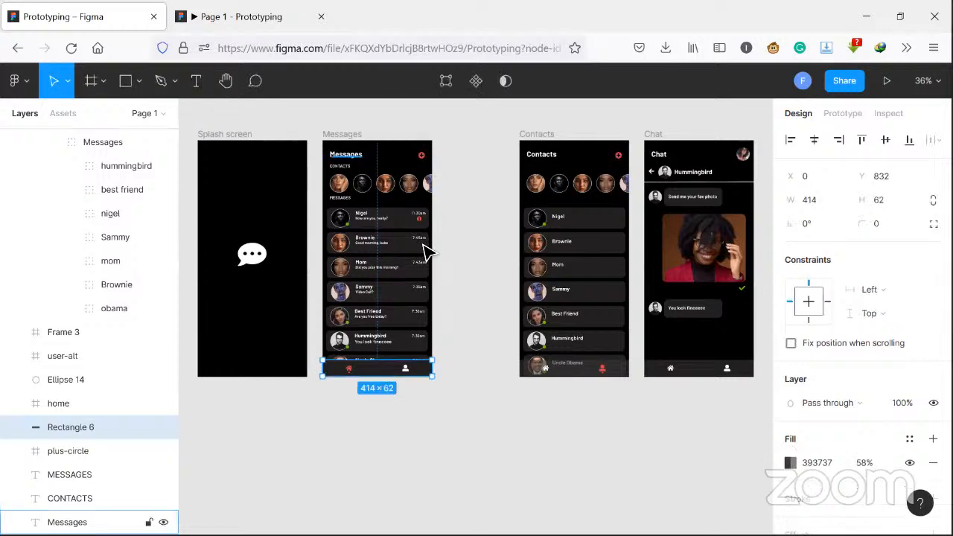
click(462, 296)
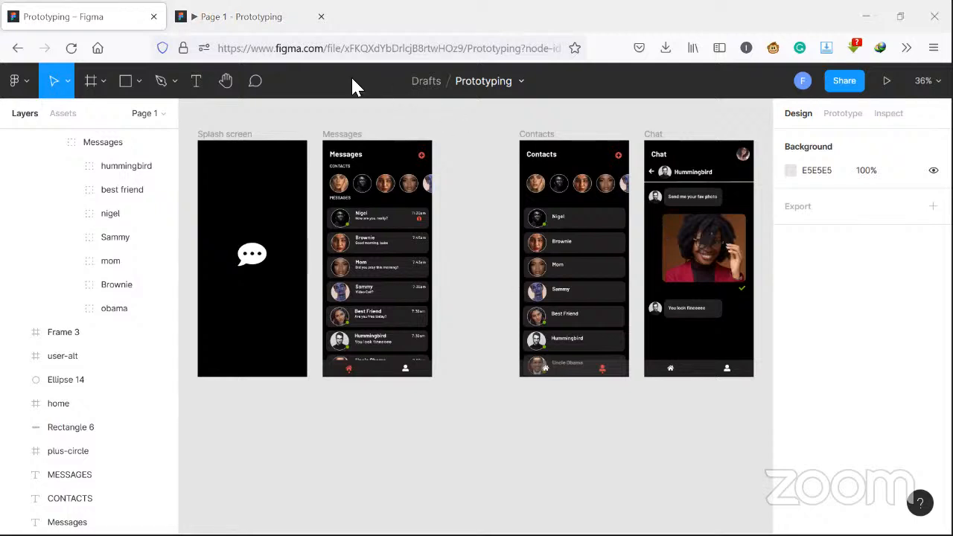
- Check the Messages screen in the preview and turn off Clip content for its message list frame, Frame 4
click(250, 24)
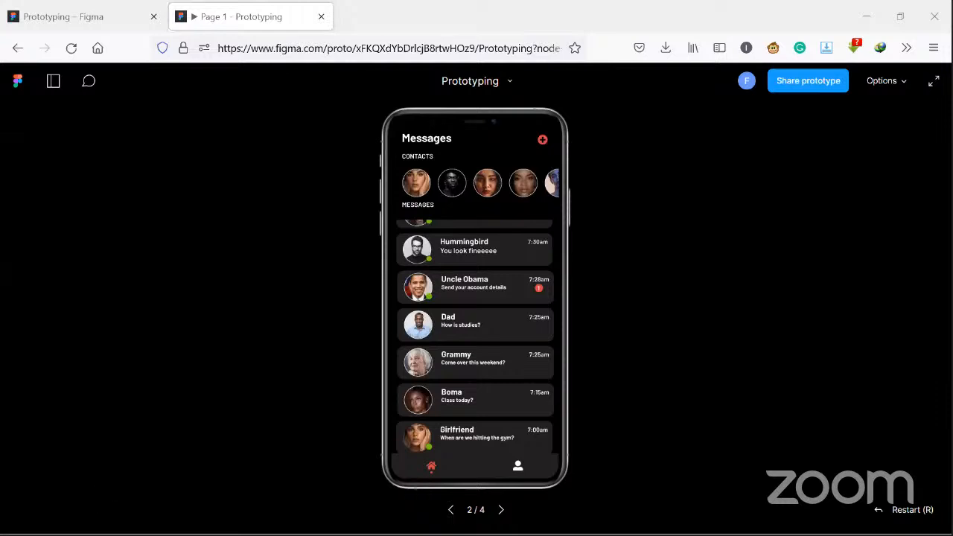
click(63, 16)
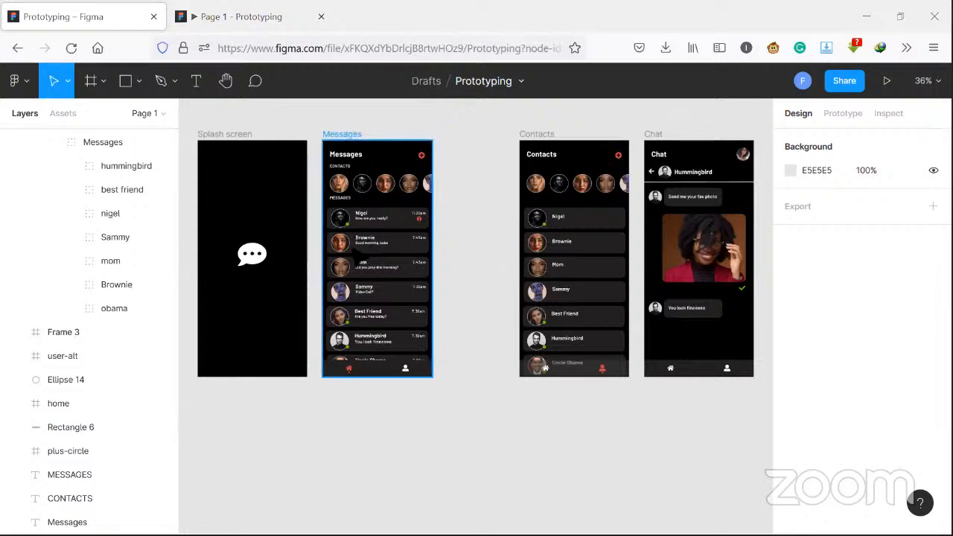
click(362, 262)
click(365, 263)
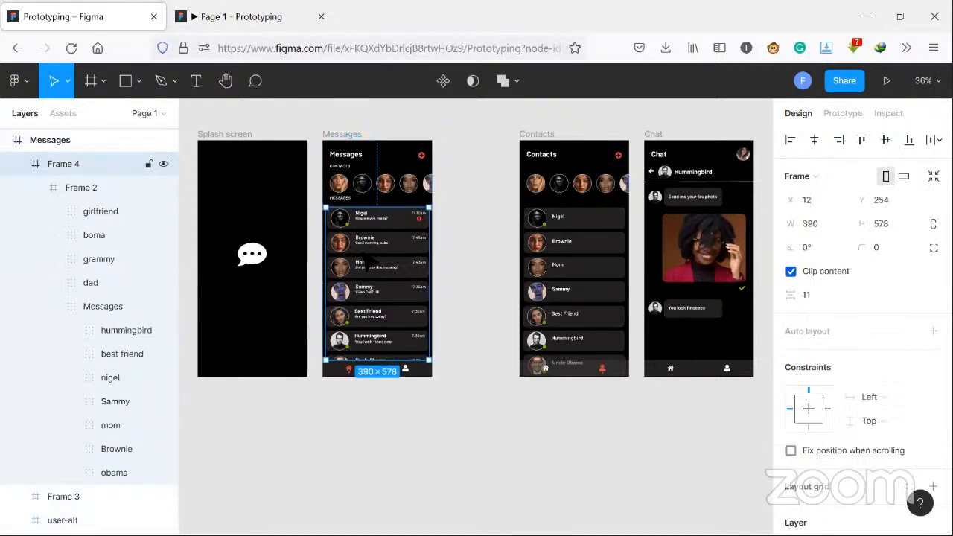
click(791, 272)
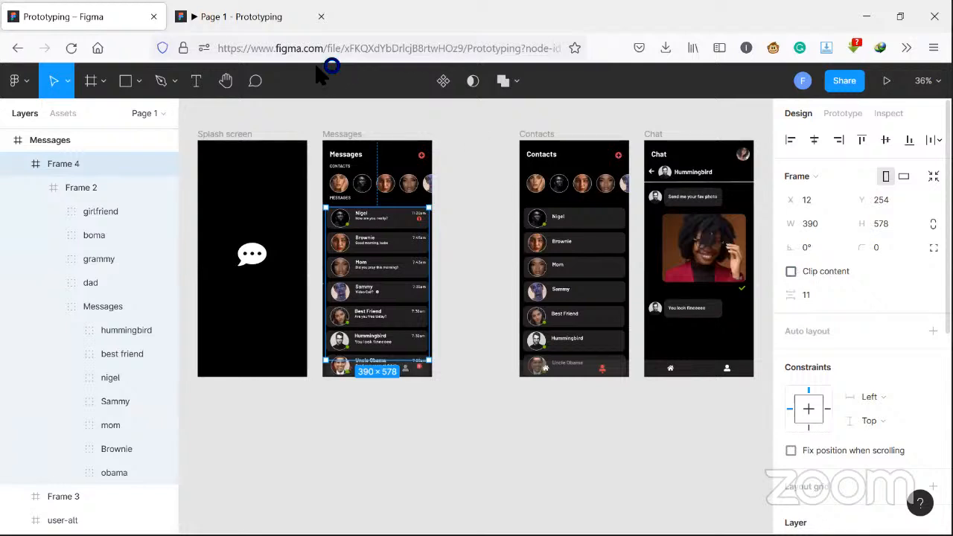
- Test scrolling the unclipped message list up and down repeatedly on the Messages screen in the prototype preview
click(178, 22)
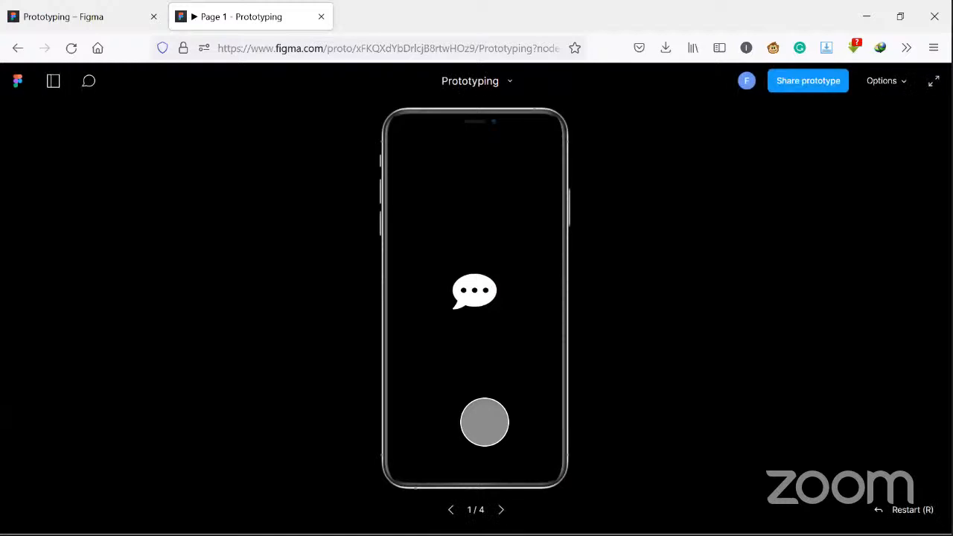
click(485, 422)
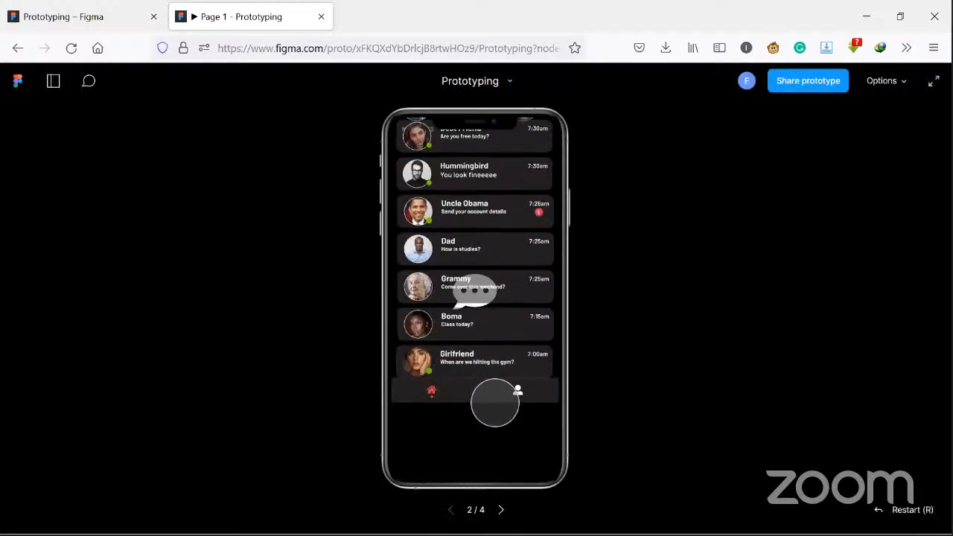
scroll(487, 347, up, 3)
scroll(501, 408, up, 2)
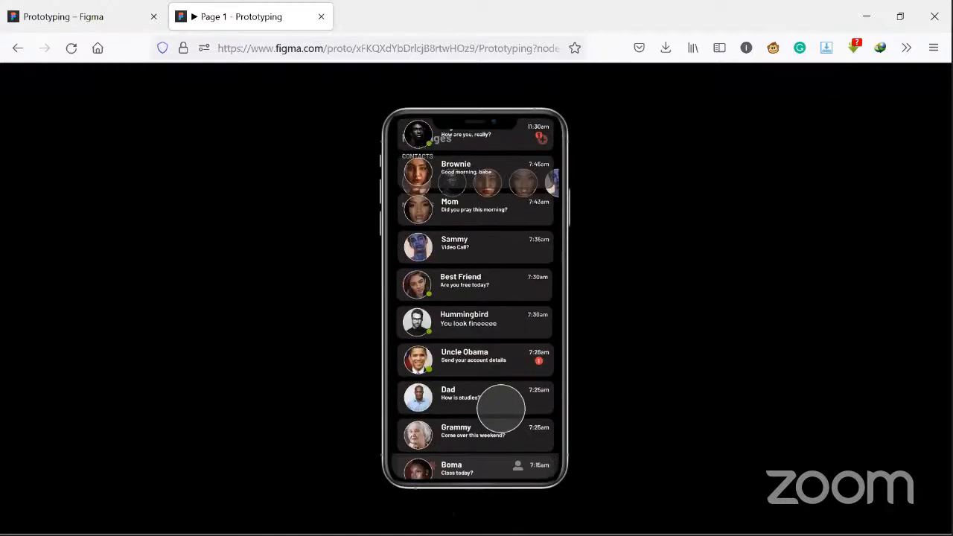
scroll(501, 408, down, 3)
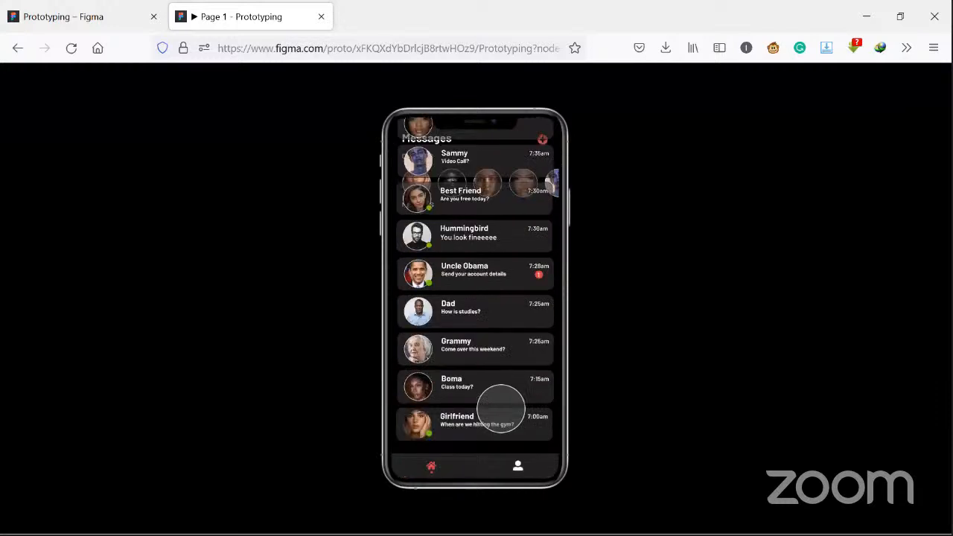
scroll(501, 408, up, 3)
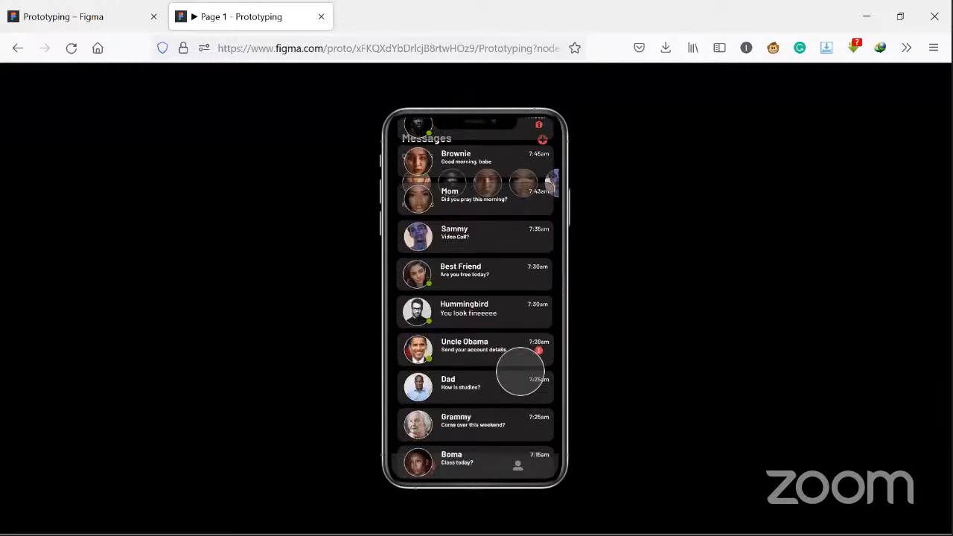
scroll(514, 386, down, 3)
scroll(510, 404, up, 4)
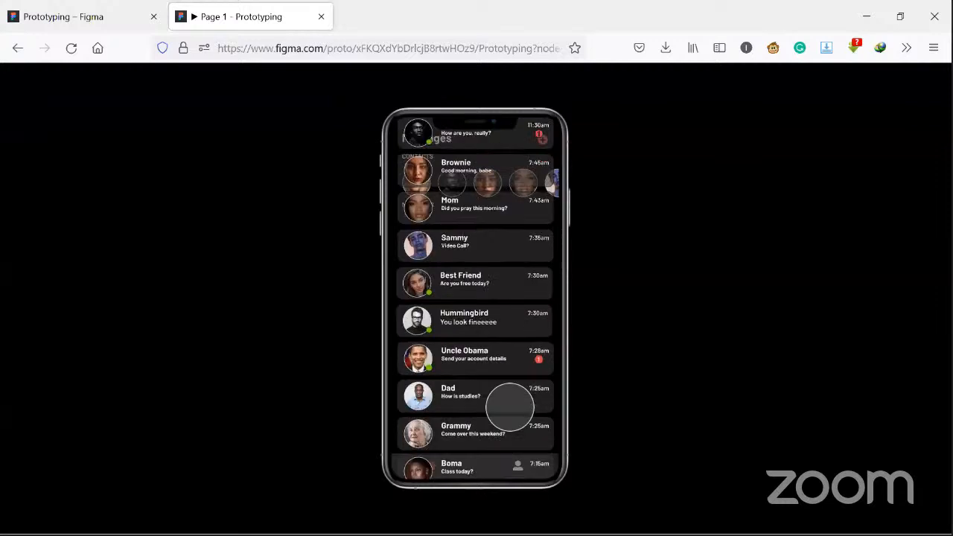
scroll(512, 345, down, 2)
scroll(508, 389, up, 2)
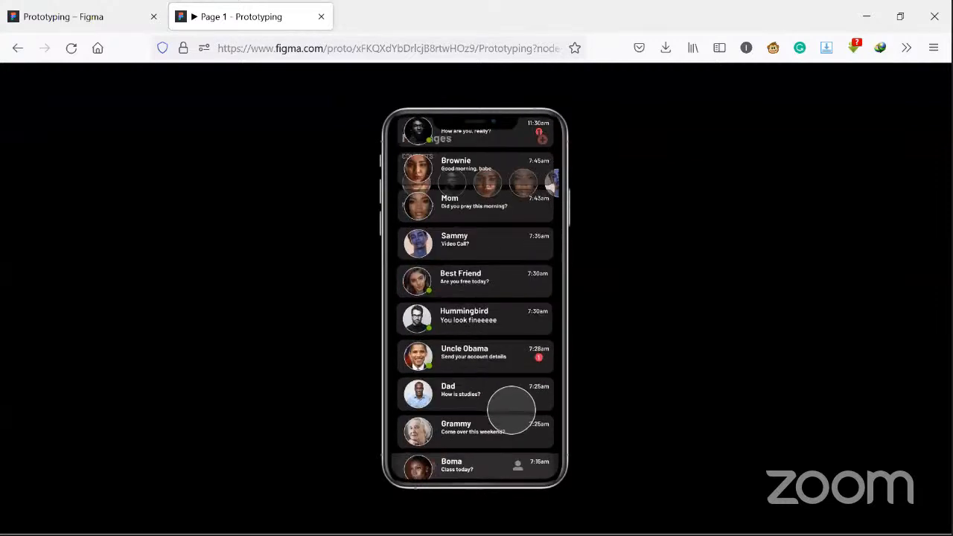
scroll(511, 374, up, 1)
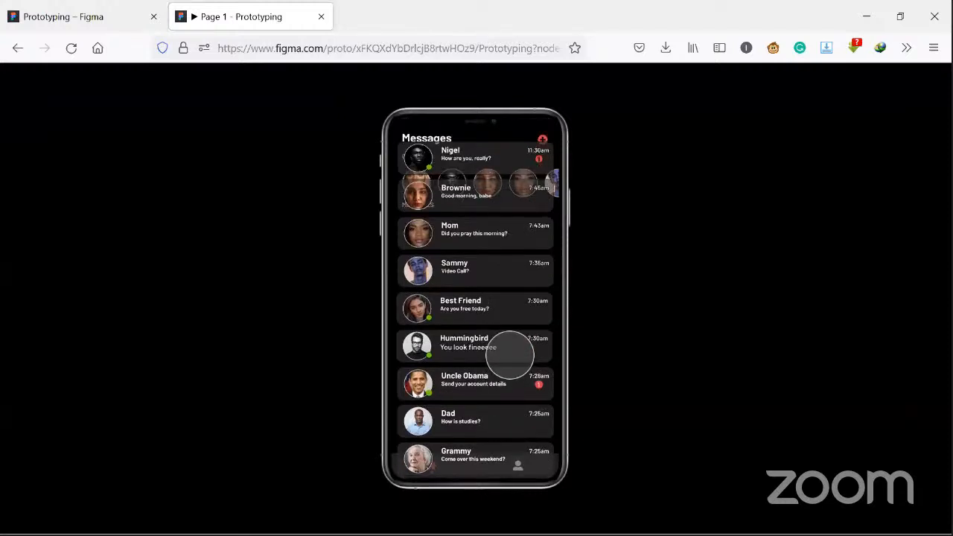
scroll(510, 350, down, 2)
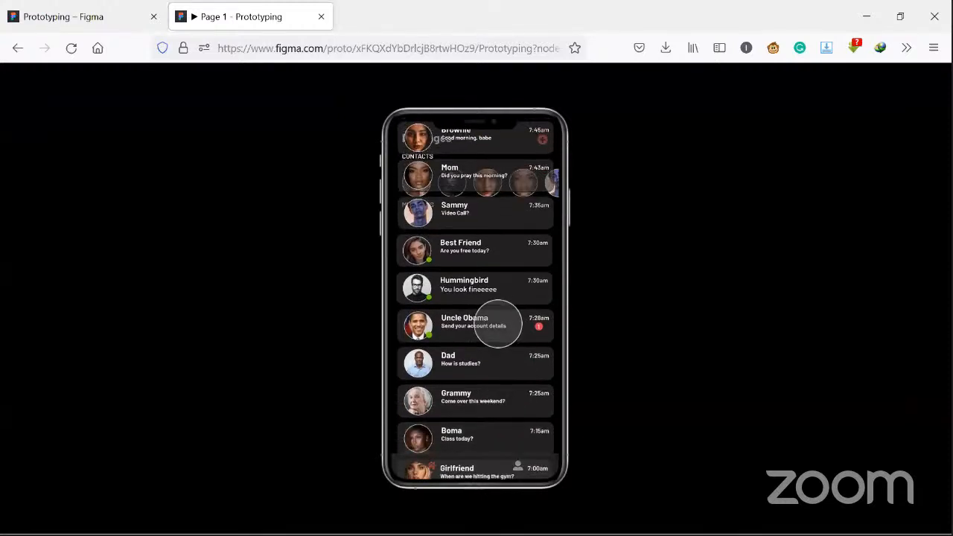
scroll(496, 302, up, 2)
scroll(495, 337, down, 2)
scroll(495, 339, down, 1)
scroll(510, 283, up, 1)
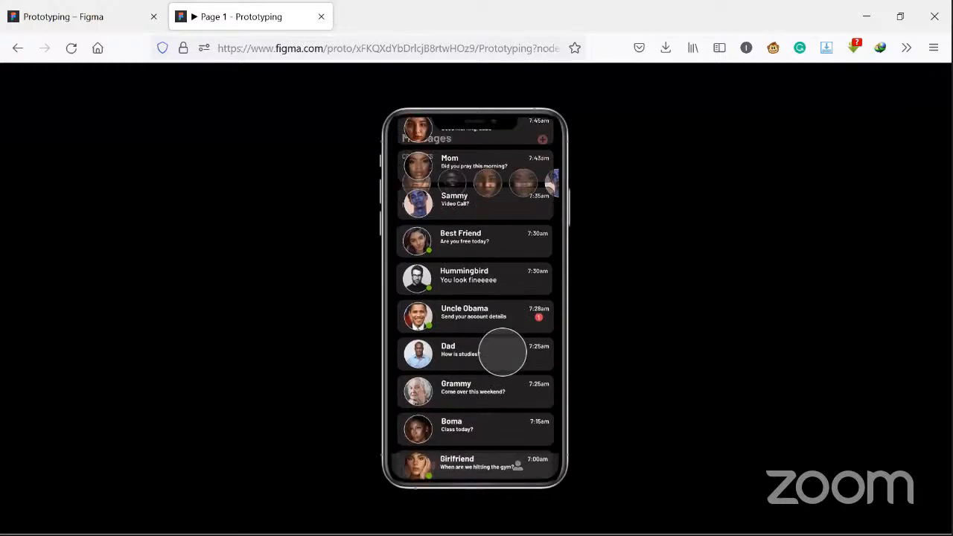
scroll(503, 350, down, 2)
scroll(503, 350, up, 3)
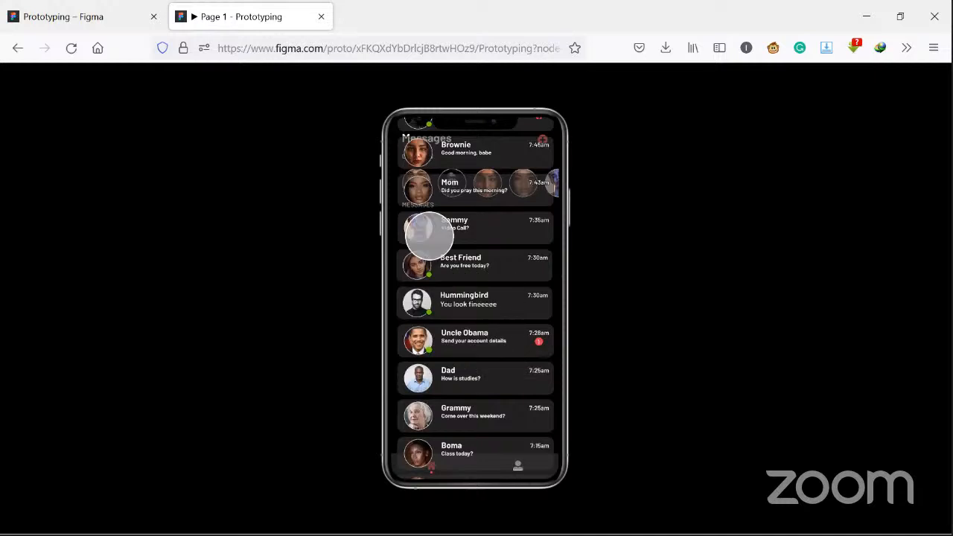
scroll(381, 178, down, 2)
scroll(381, 178, up, 3)
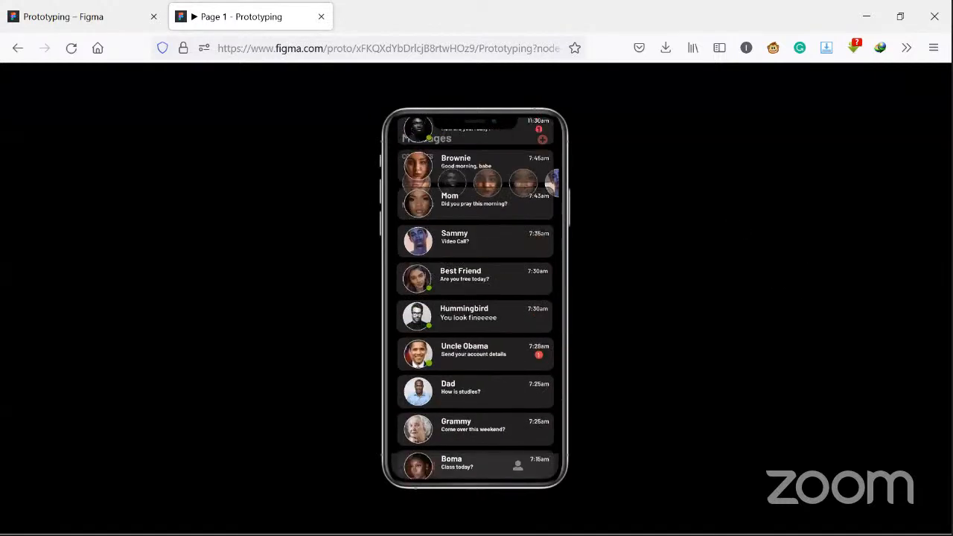
- Recheck the unclipped list in the preview and turn Clip content back on for the message list frame, Frame 4
click(63, 16)
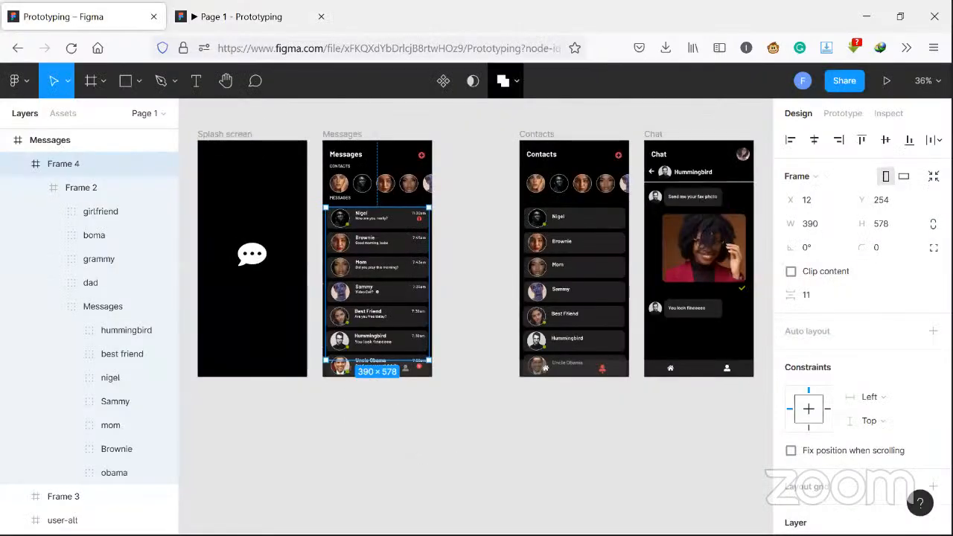
click(241, 16)
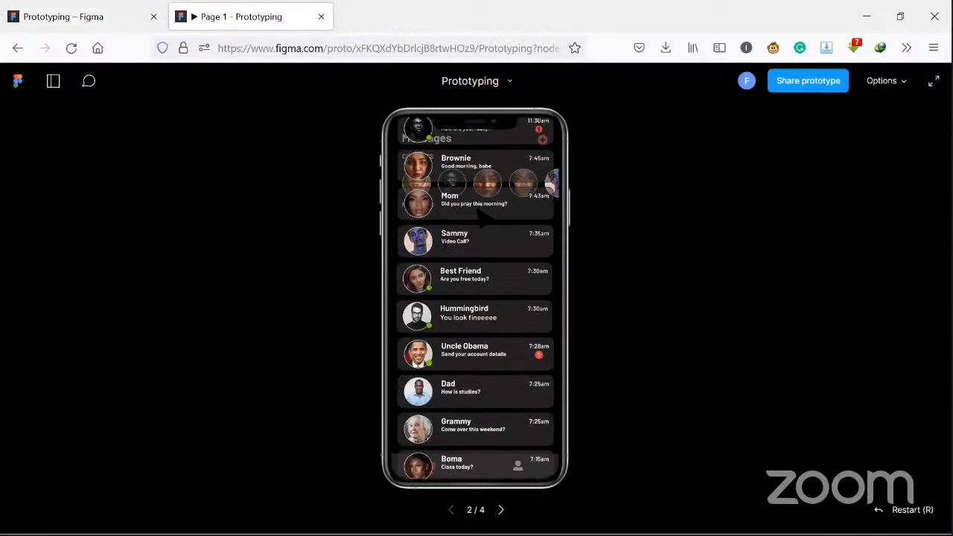
key(ctrl+Tab)
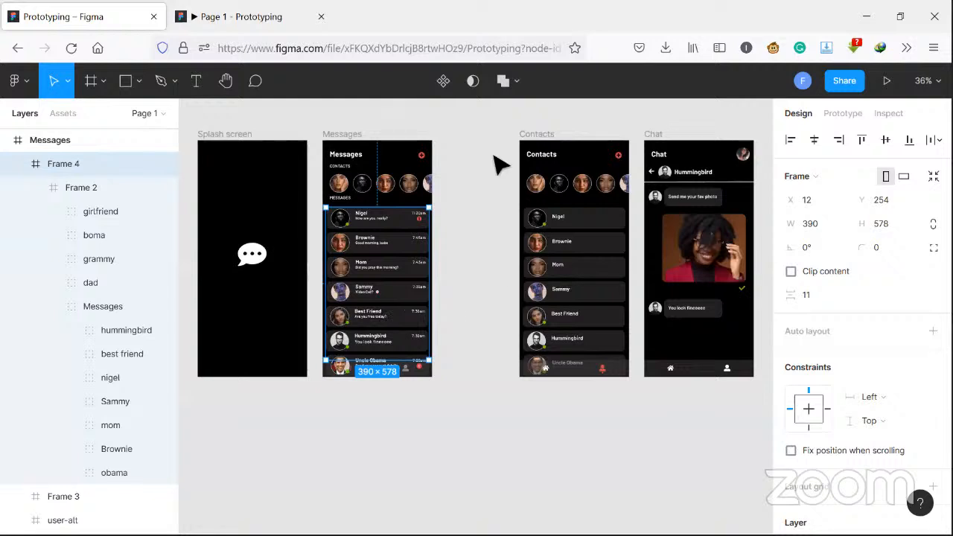
click(791, 273)
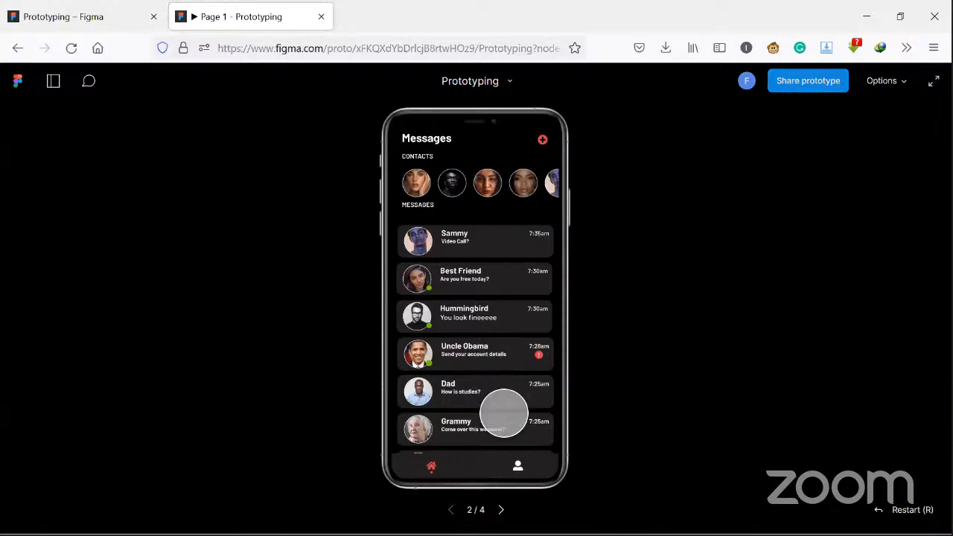
- Test scrolling the clipped message list between its first and last conversations in the prototype preview
scroll(472, 271, up, 2)
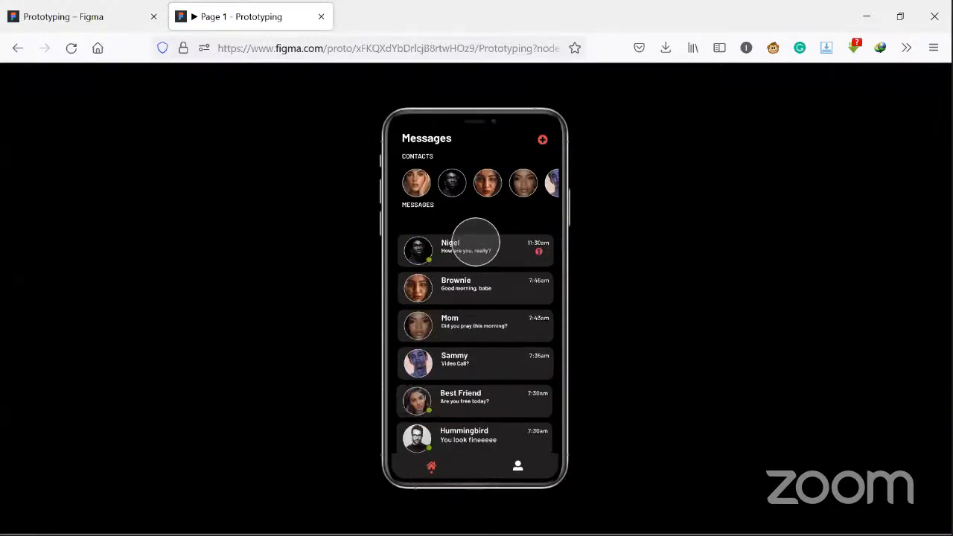
scroll(493, 358, down, 1)
scroll(503, 383, down, 2)
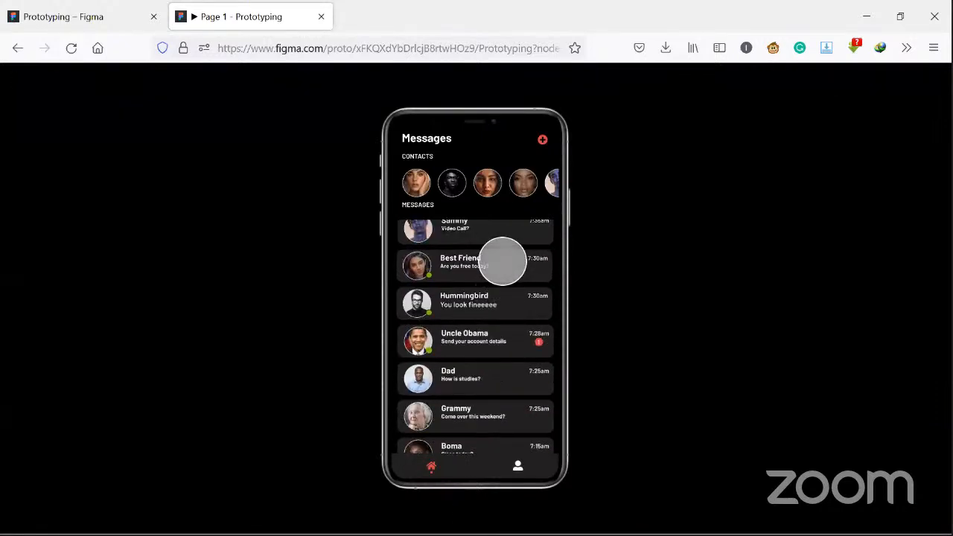
scroll(503, 261, down, 2)
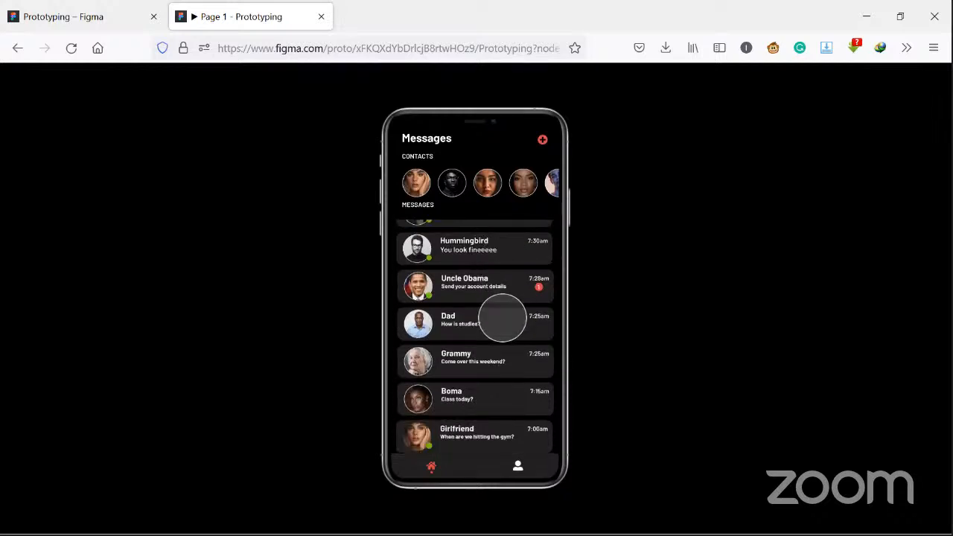
- Scroll the clipped message list back up to its first conversation and partway down again in the prototype preview
scroll(503, 321, up, 1)
scroll(503, 321, up, 1)
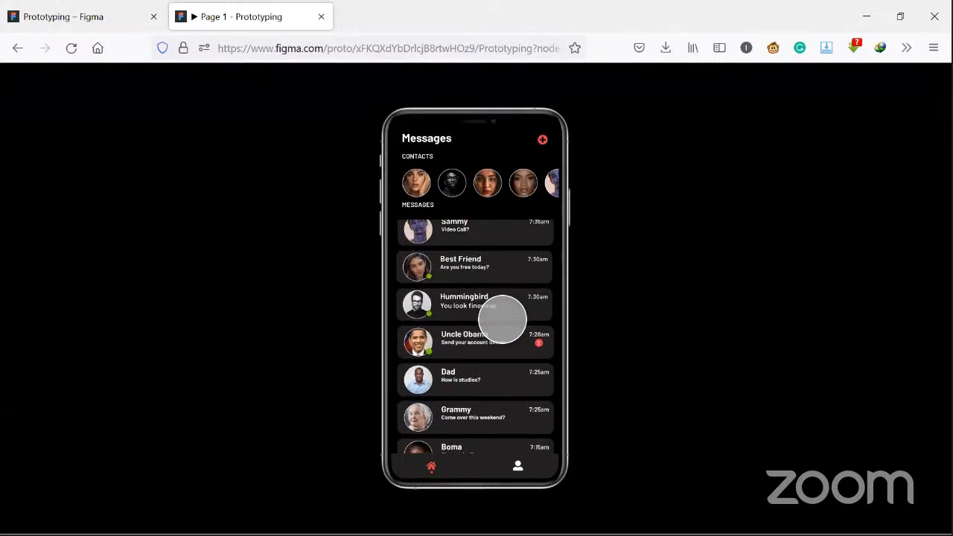
scroll(469, 425, up, 1)
scroll(465, 413, up, 1)
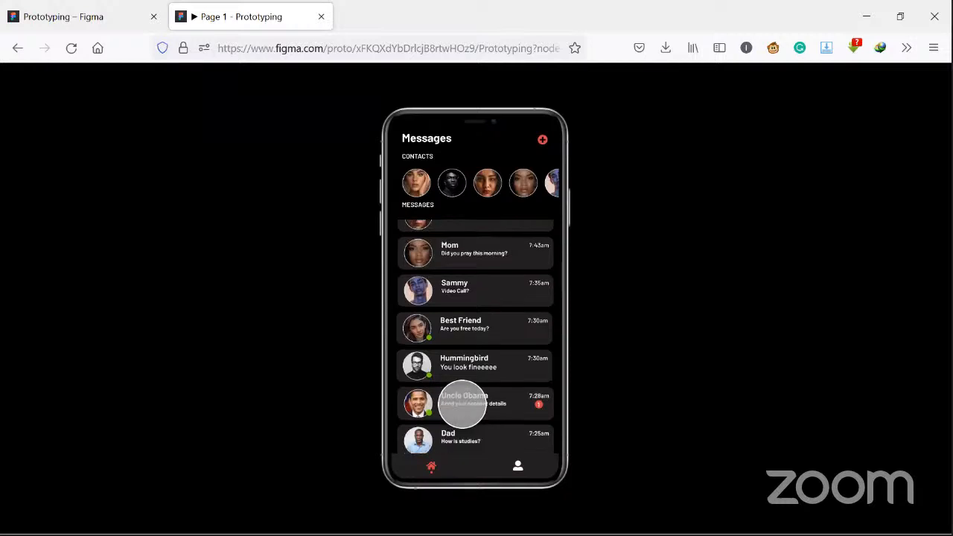
scroll(463, 396, up, 2)
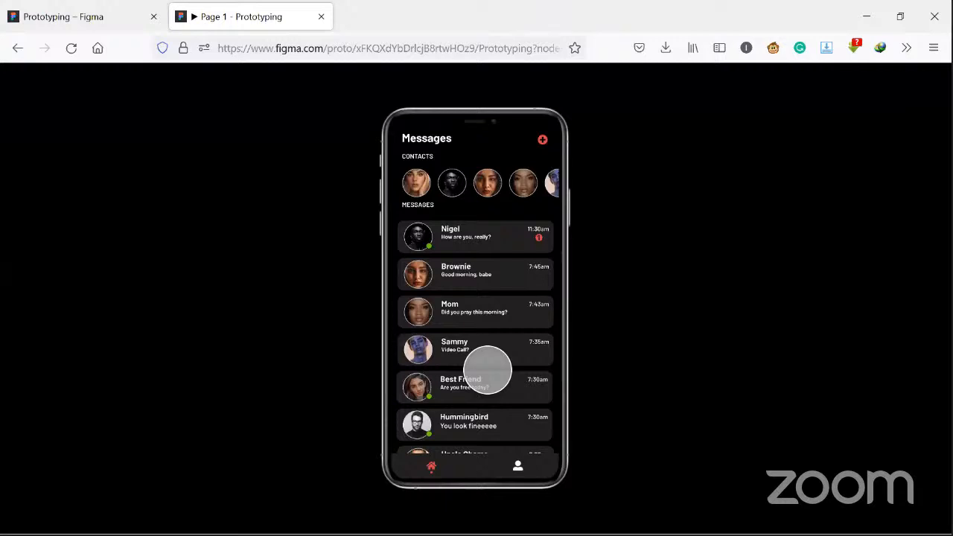
scroll(487, 370, down, 1)
scroll(488, 370, down, 2)
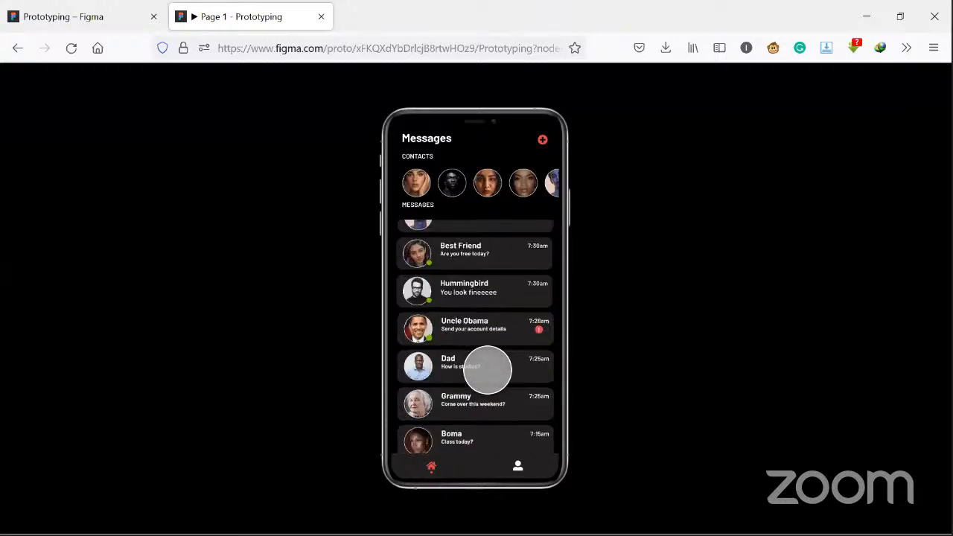
scroll(487, 370, up, 3)
scroll(654, 415, down, 2)
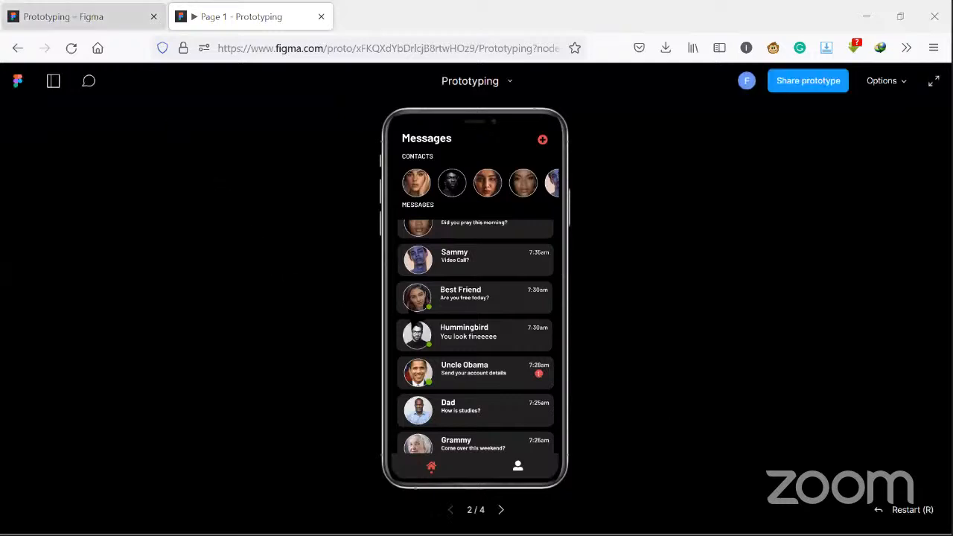
- Return to the design file and inspect the message list frame, Frame 4, on the Messages screen
key(ctrl+Tab)
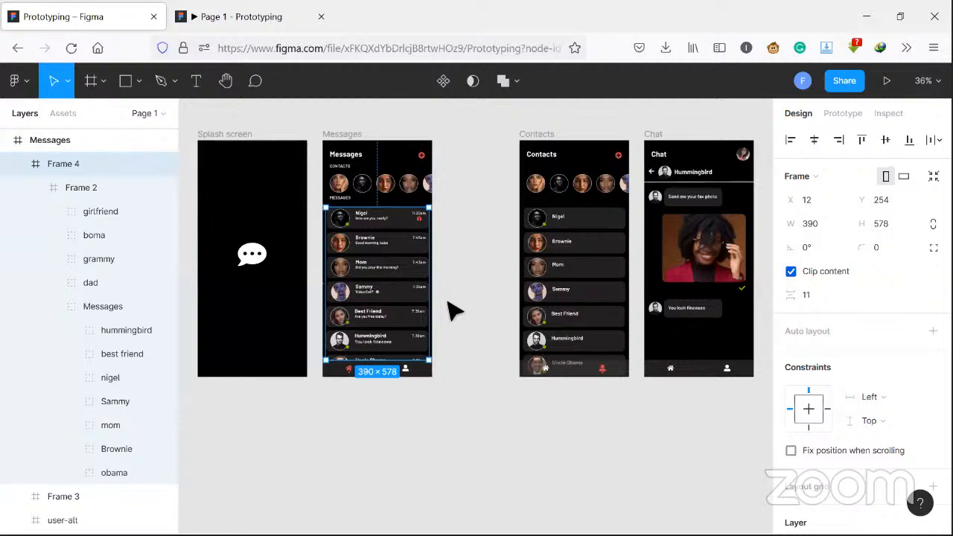
key(Escape)
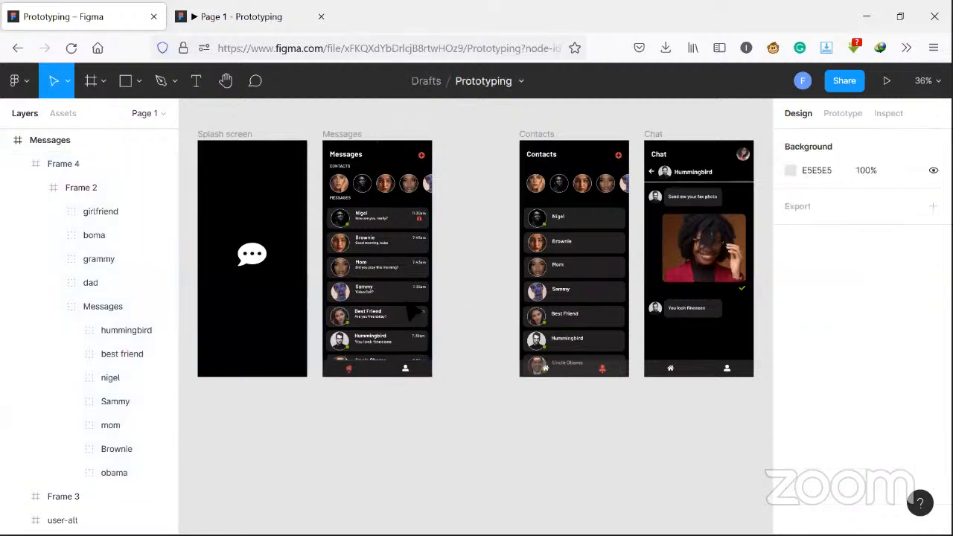
click(429, 290)
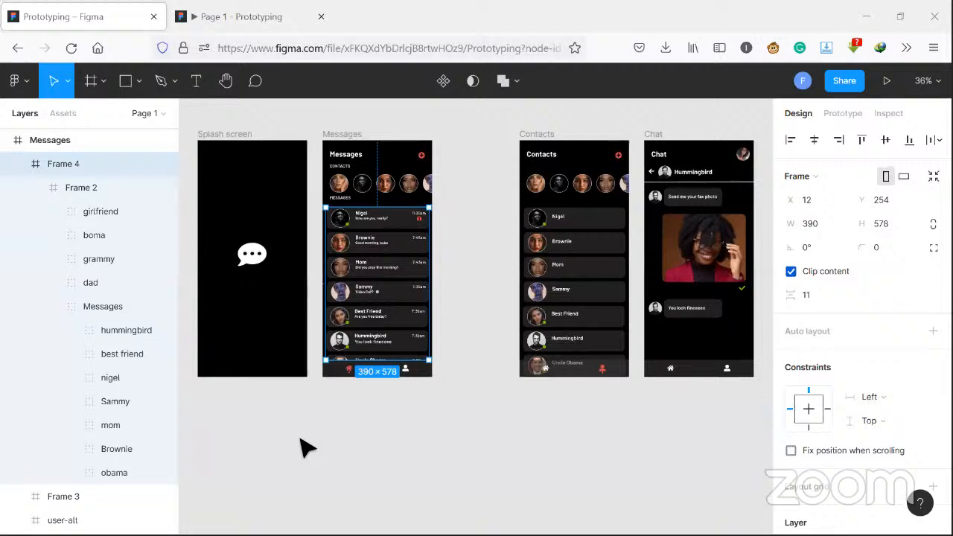
click(511, 426)
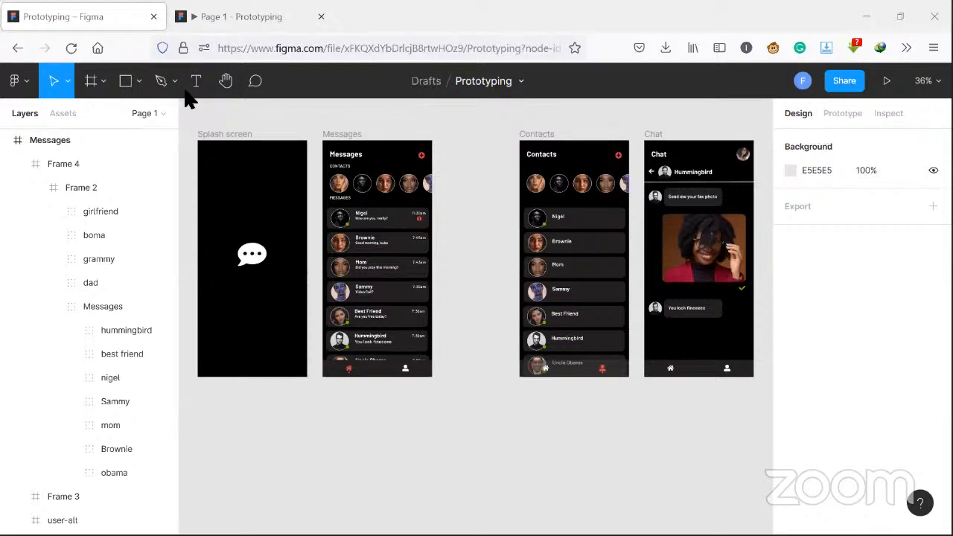
- Look over the Phone size presets offered by the Frame tool without adding a frame
click(104, 82)
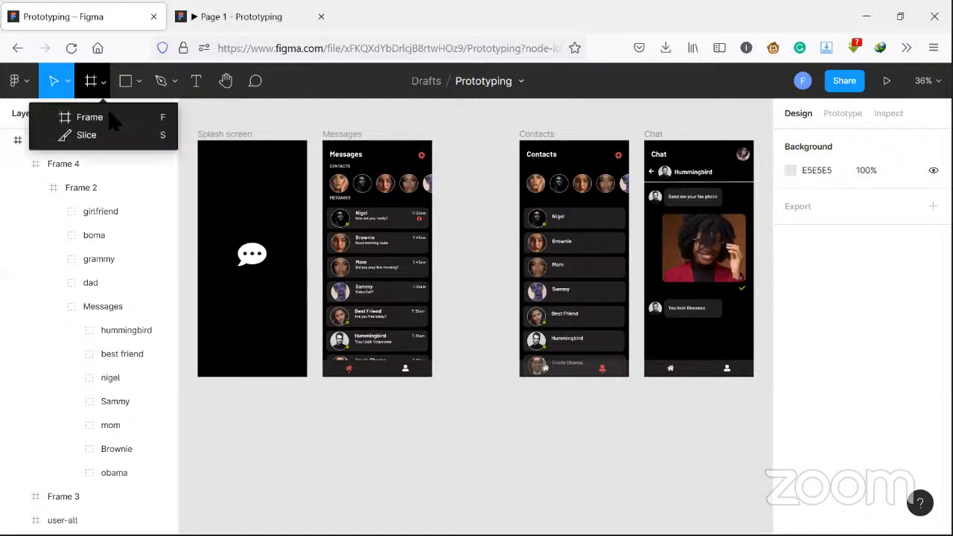
click(110, 117)
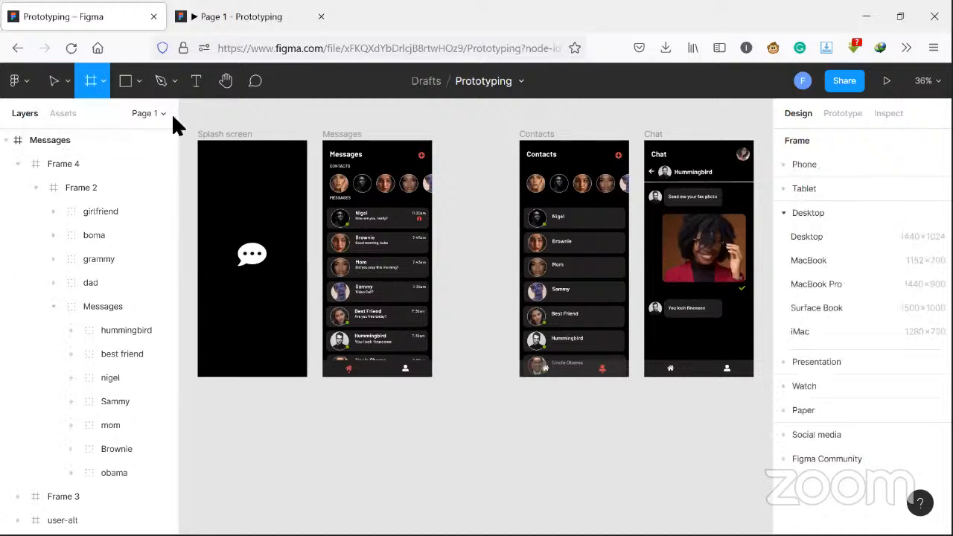
click(802, 164)
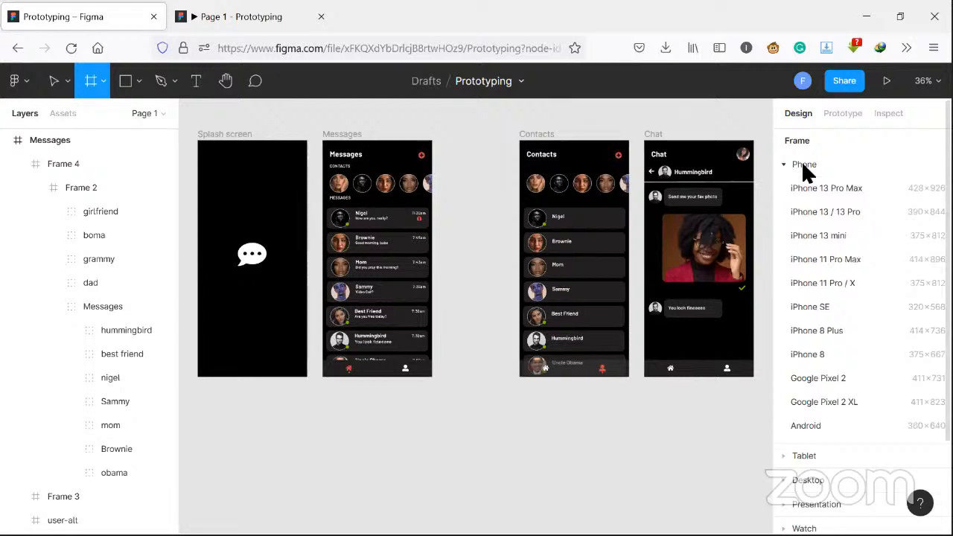
click(801, 166)
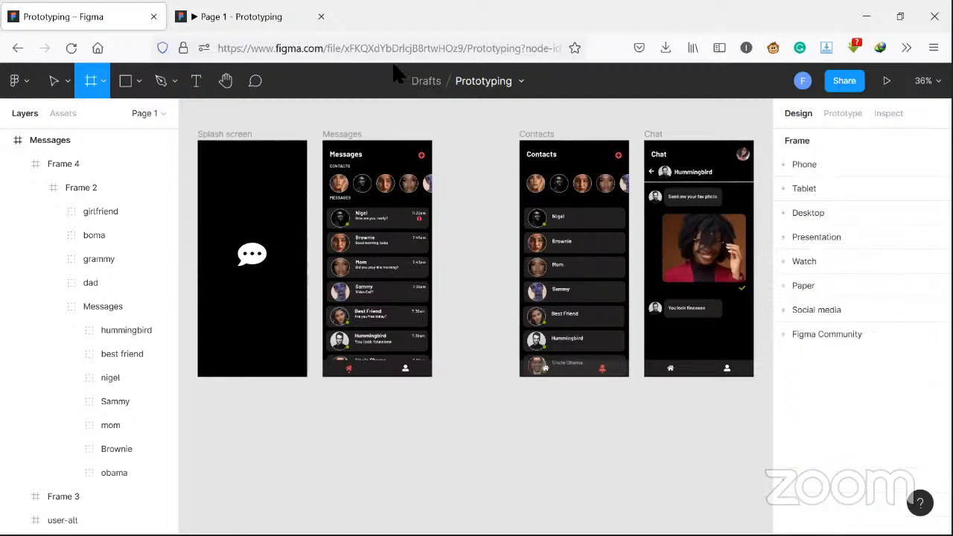
click(805, 166)
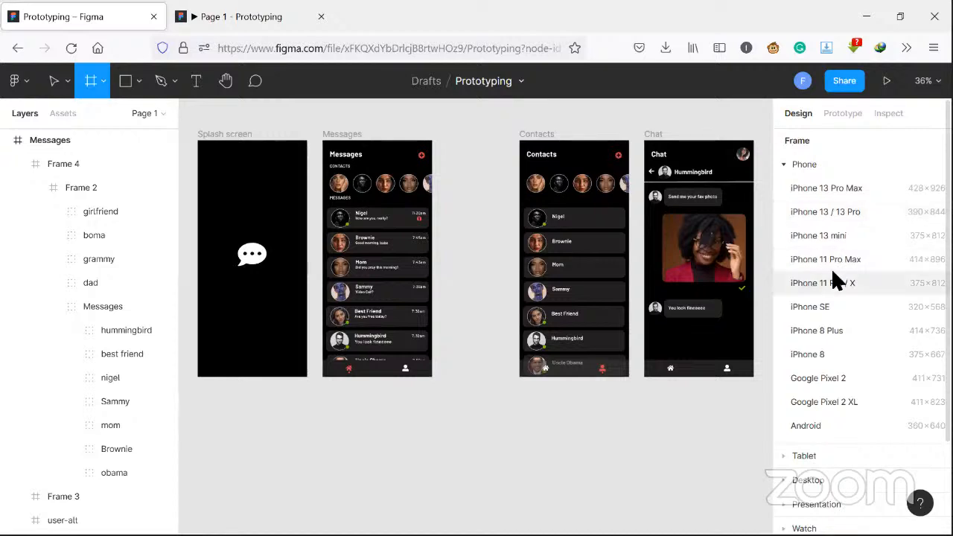
click(793, 160)
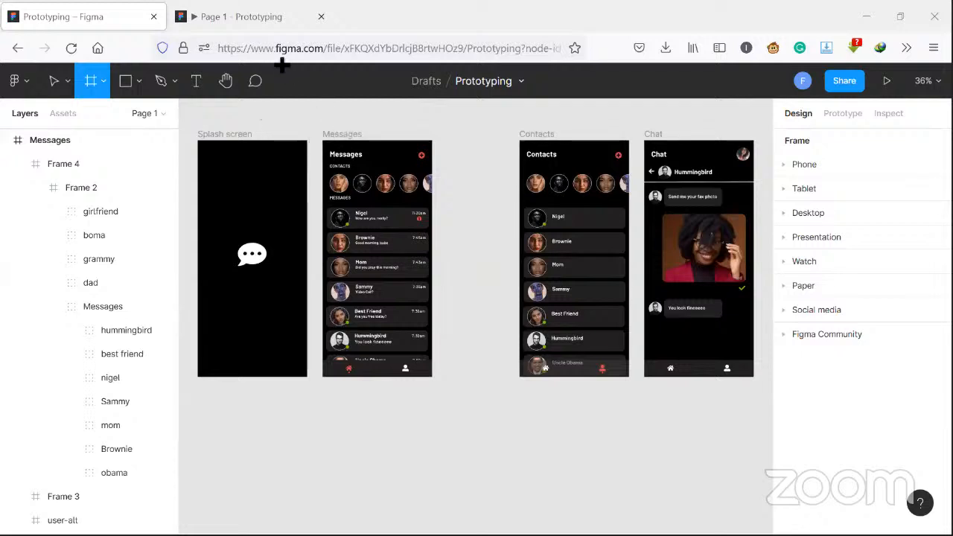
click(55, 88)
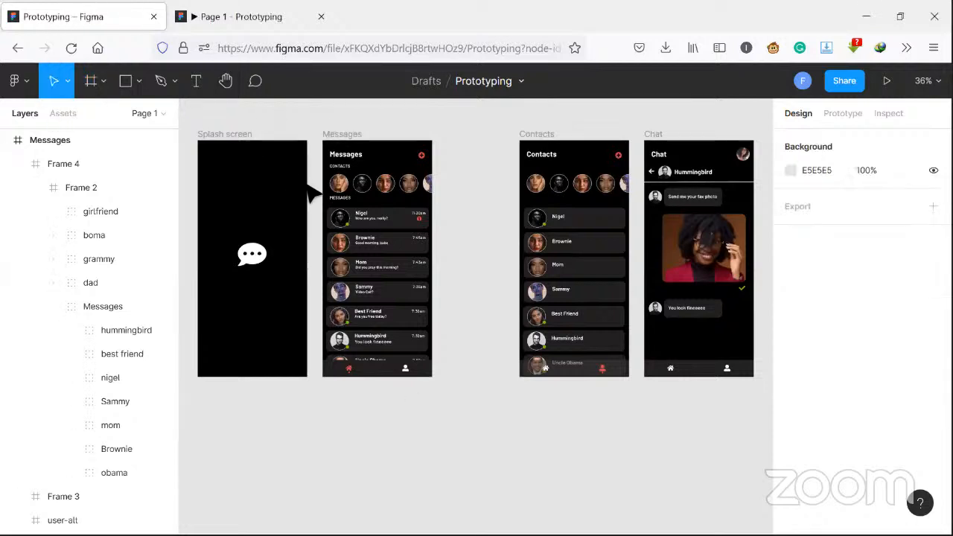
- Turn off Clip content for the message list frame, Frame 4, on the Messages screen
click(377, 242)
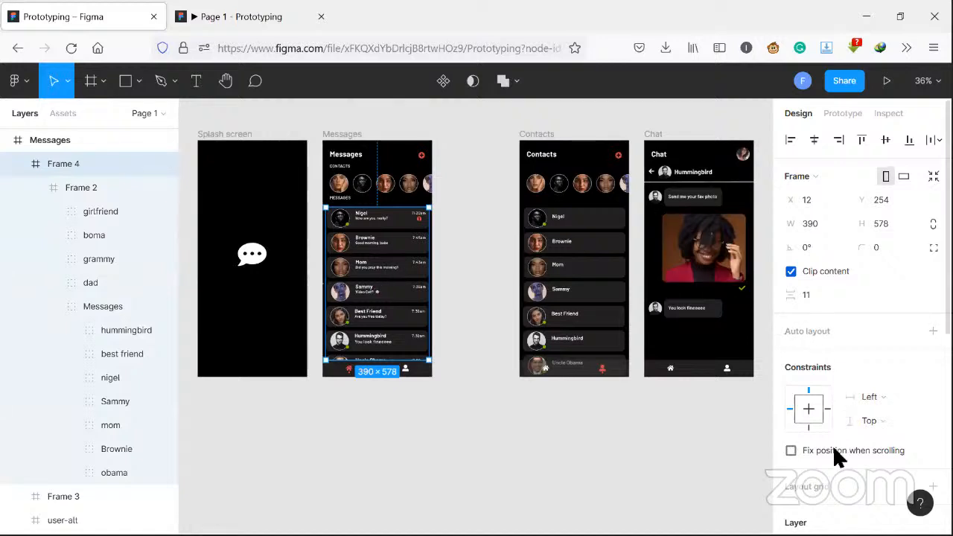
mouse_move(834, 451)
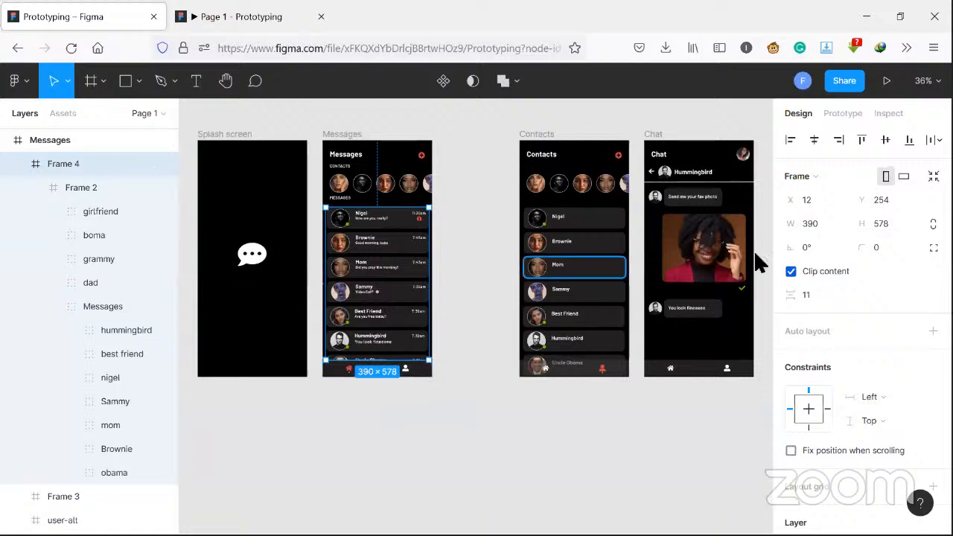
click(791, 272)
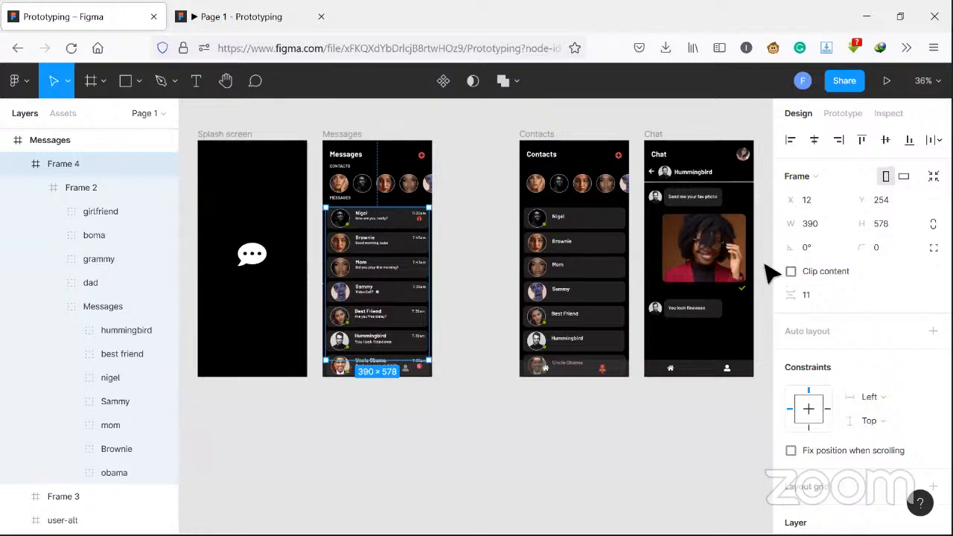
- Test scrolling the unclipped message list up and down on the Messages screen in the prototype preview
click(174, 17)
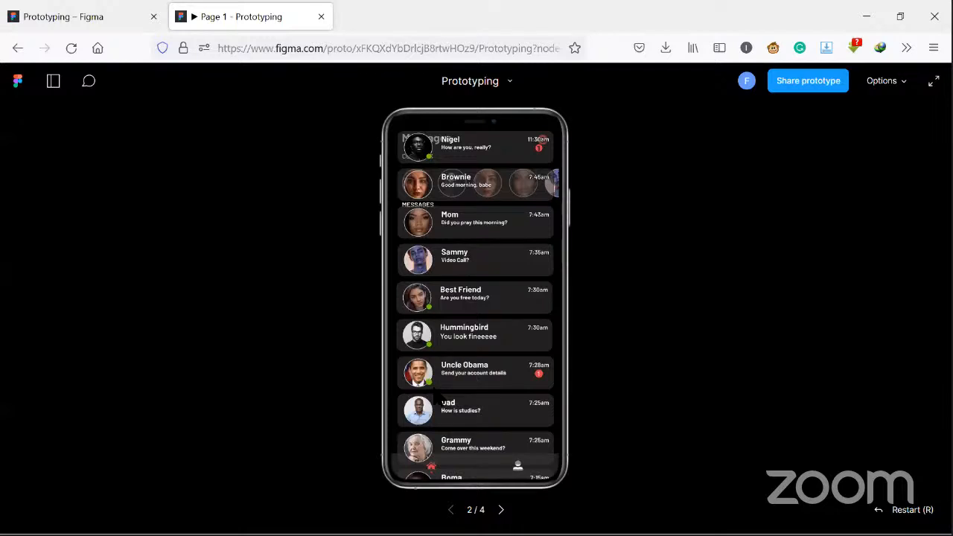
scroll(513, 440, up, 3)
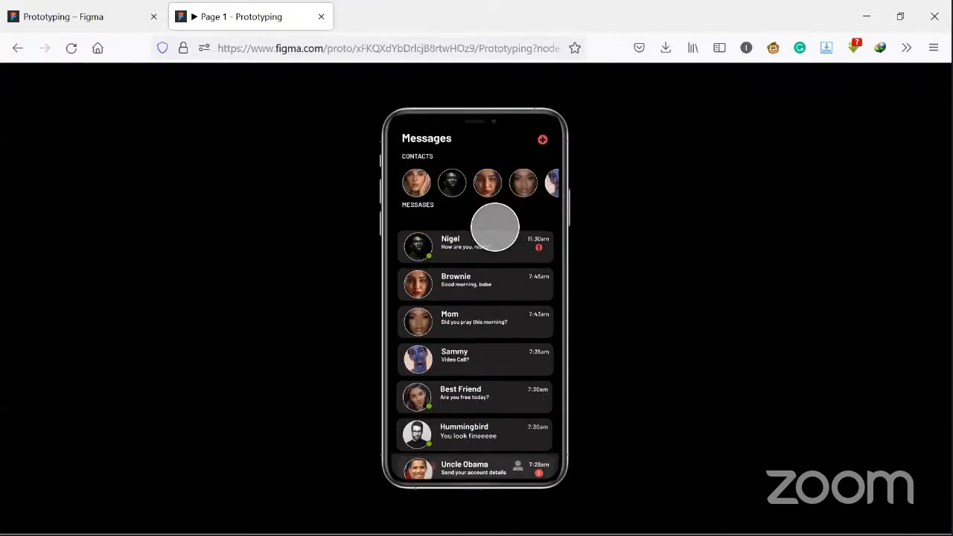
scroll(485, 402, down, 5)
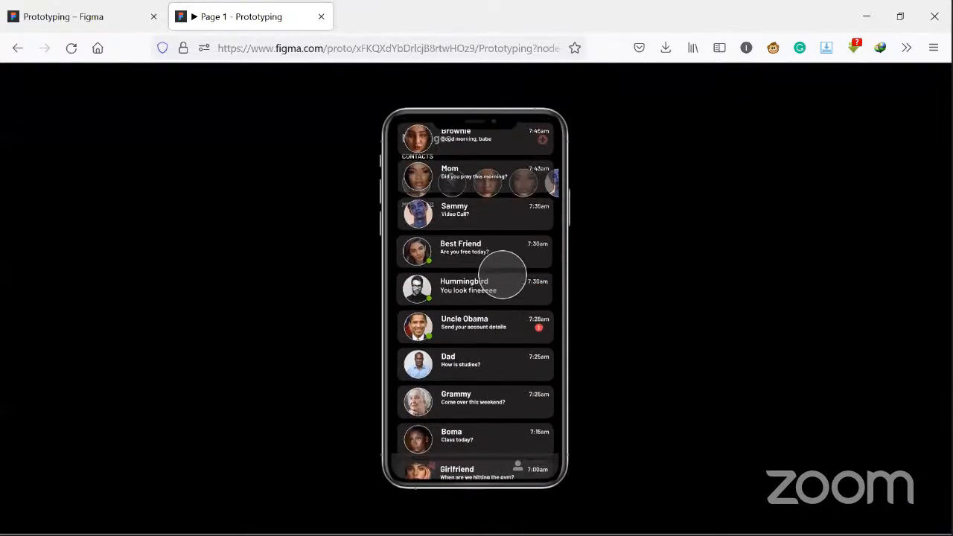
scroll(500, 231, down, 2)
scroll(490, 336, up, 5)
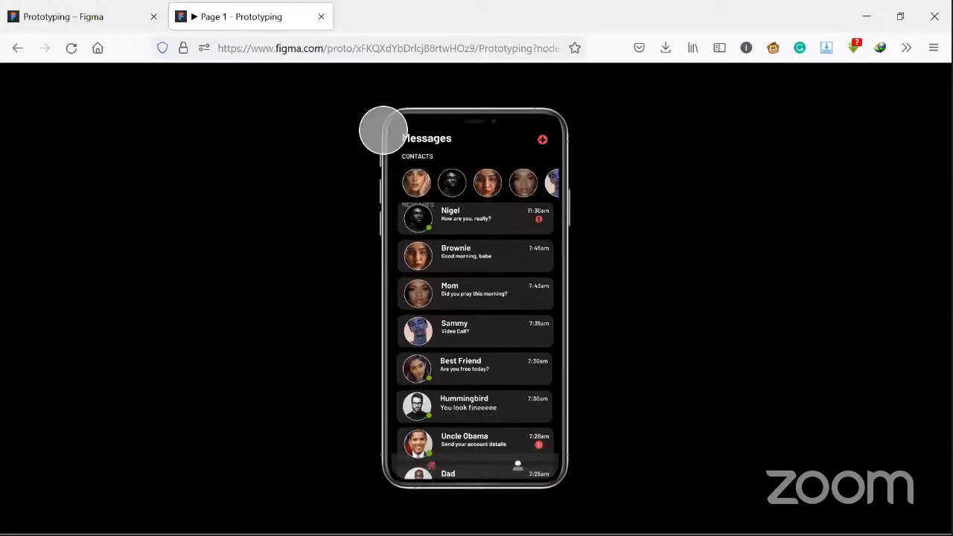
scroll(383, 132, down, 4)
- Turn Clip content back on for Frame 4 and check the list's scrolling in the prototype preview
click(110, 11)
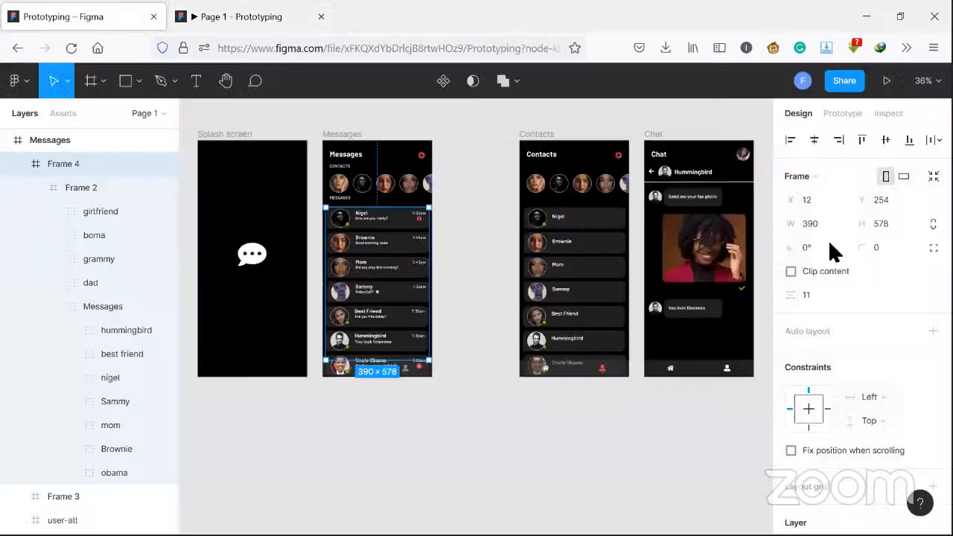
click(791, 273)
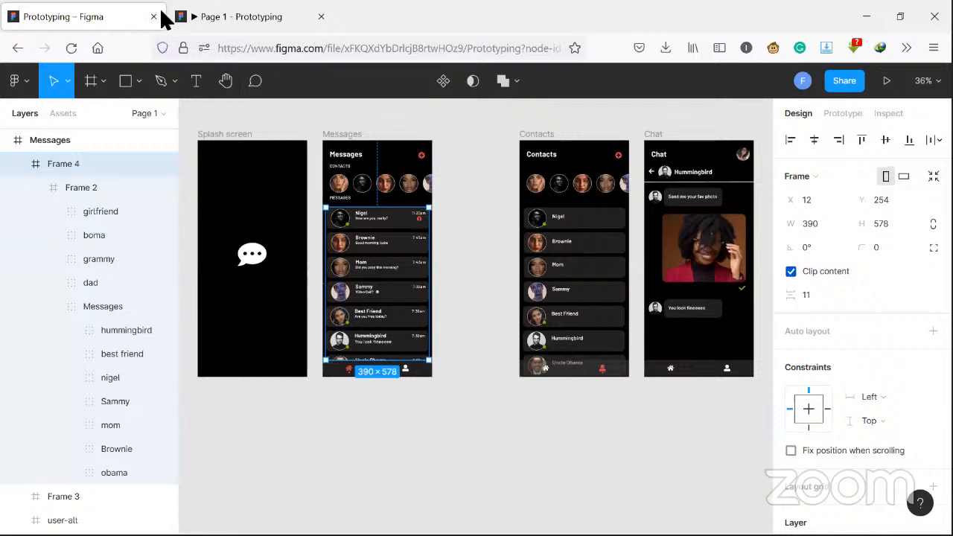
click(179, 21)
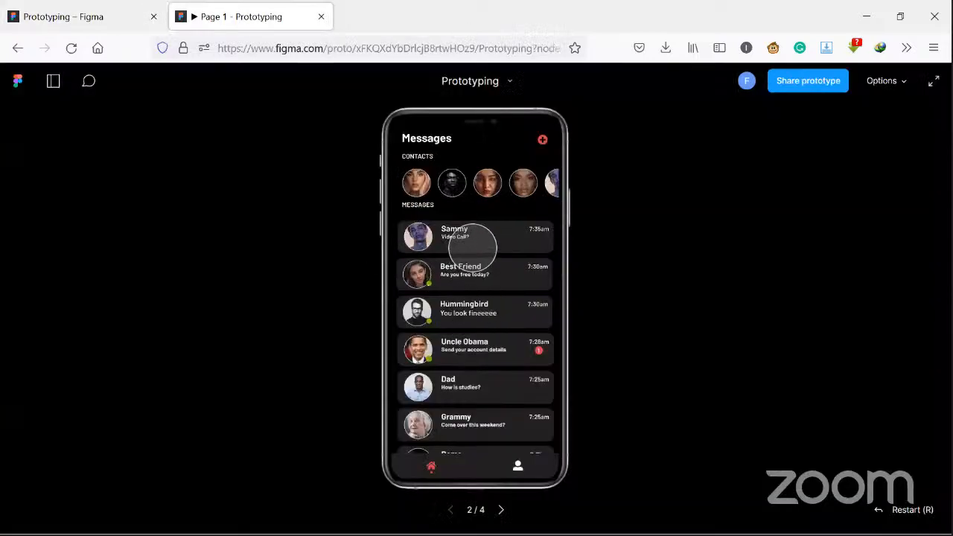
scroll(488, 313, down, 3)
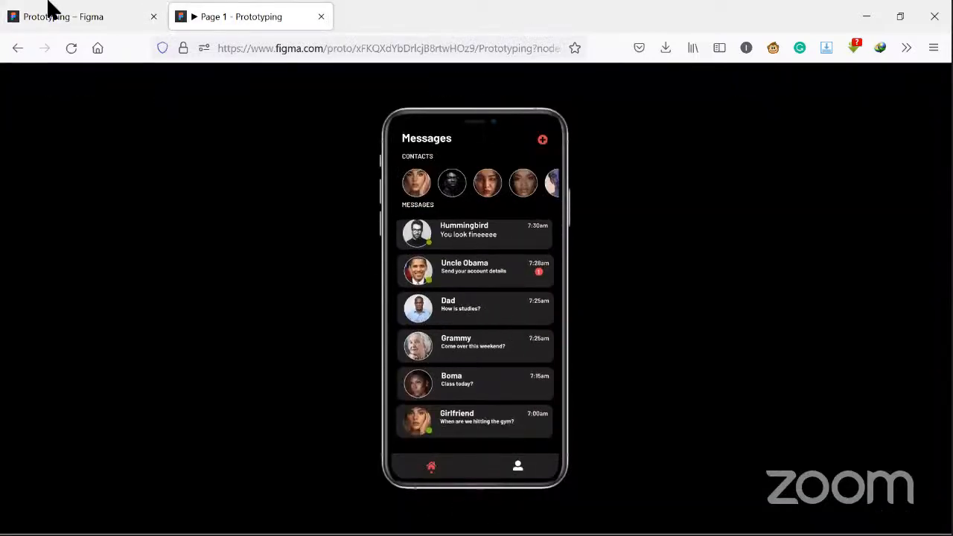
- Inspect the prototype connections and overflow scrolling settings of the Messages frame and its message list frame, Frame 4, in the design file
click(63, 16)
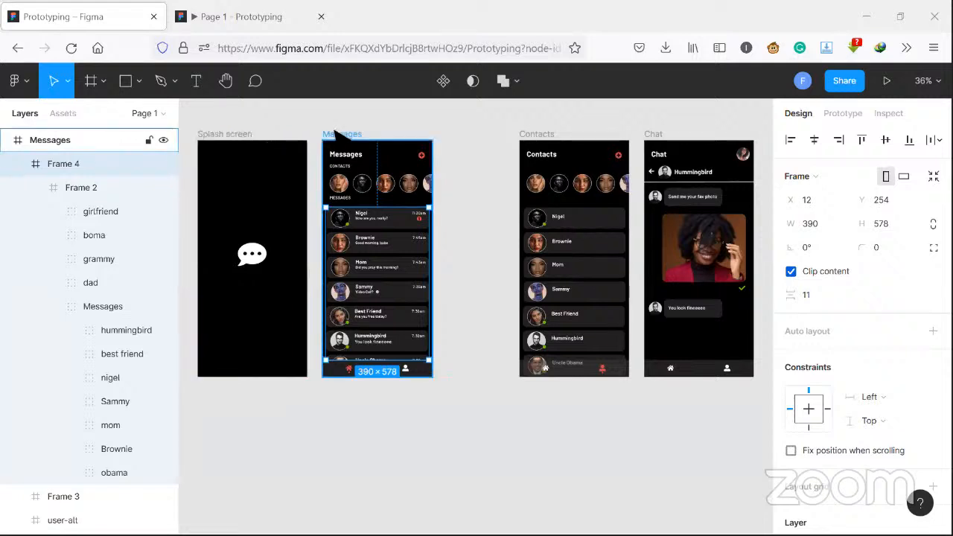
key(shift+Return)
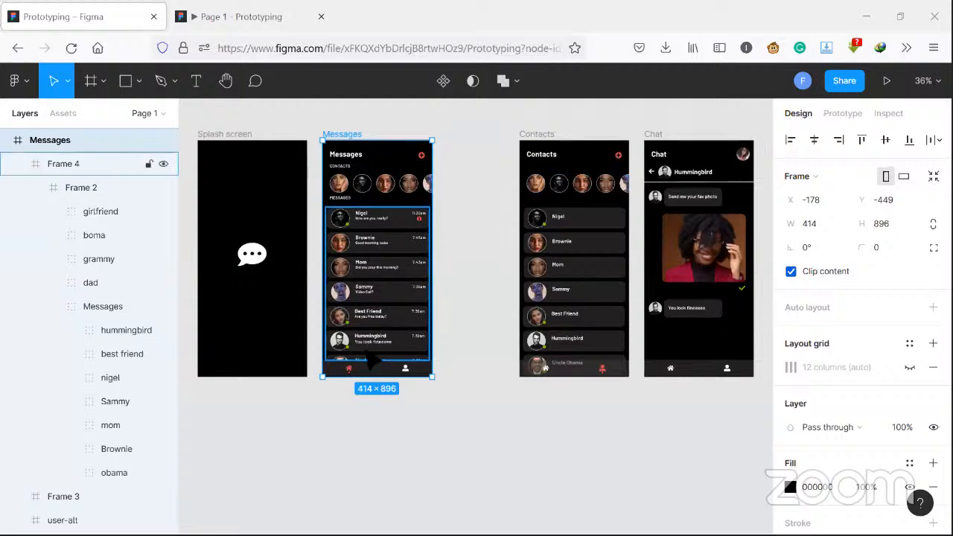
click(832, 112)
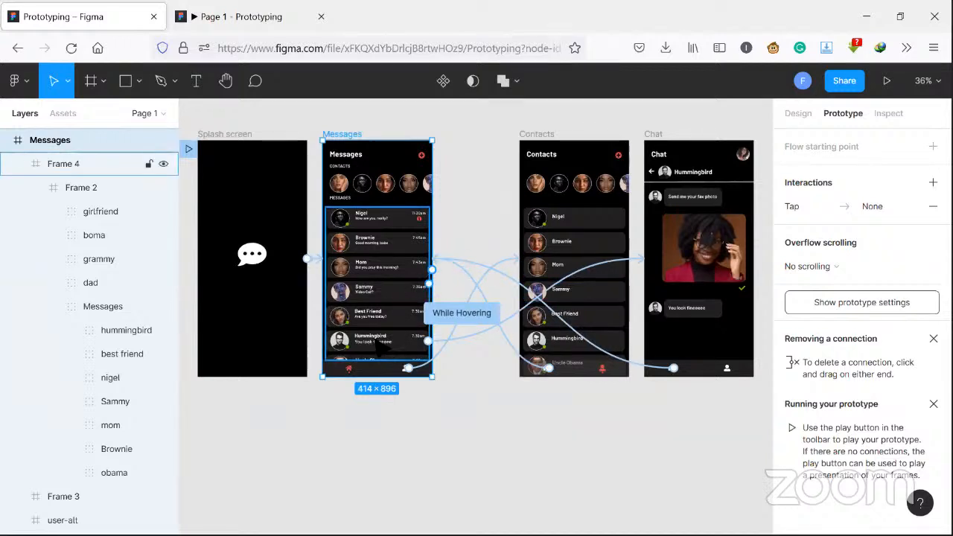
click(377, 344)
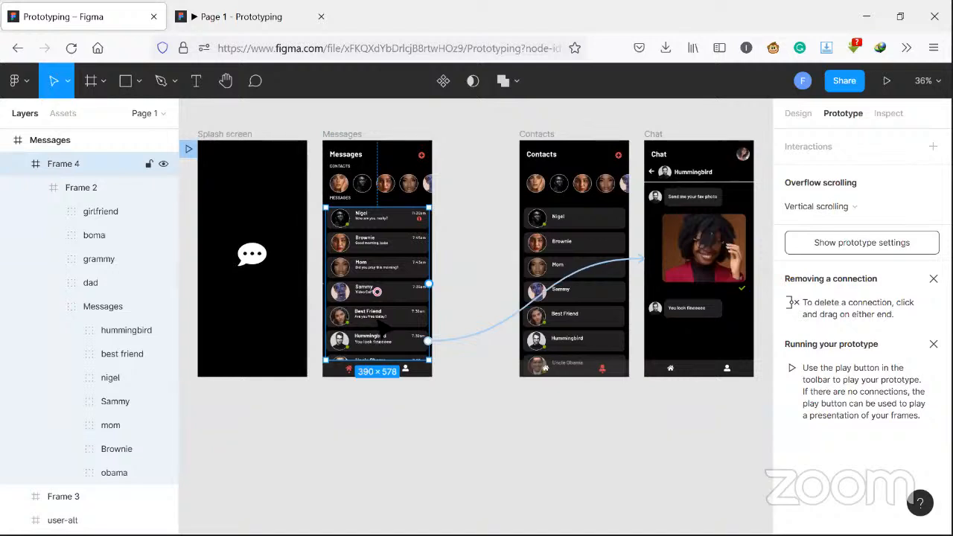
- Inspect the prototype interactions of the hummingbird group and other individual message groups inside Frame 4
scroll(111, 235, down, 3)
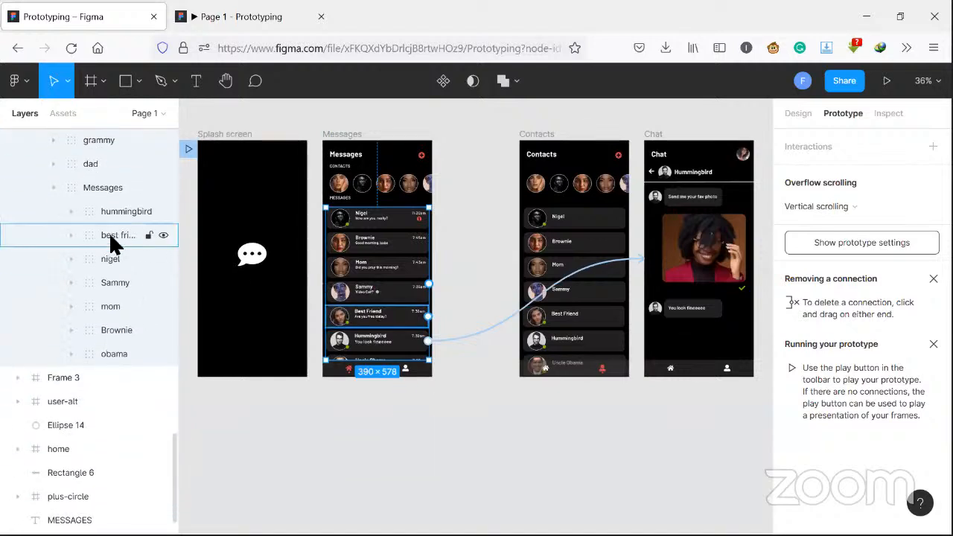
click(104, 209)
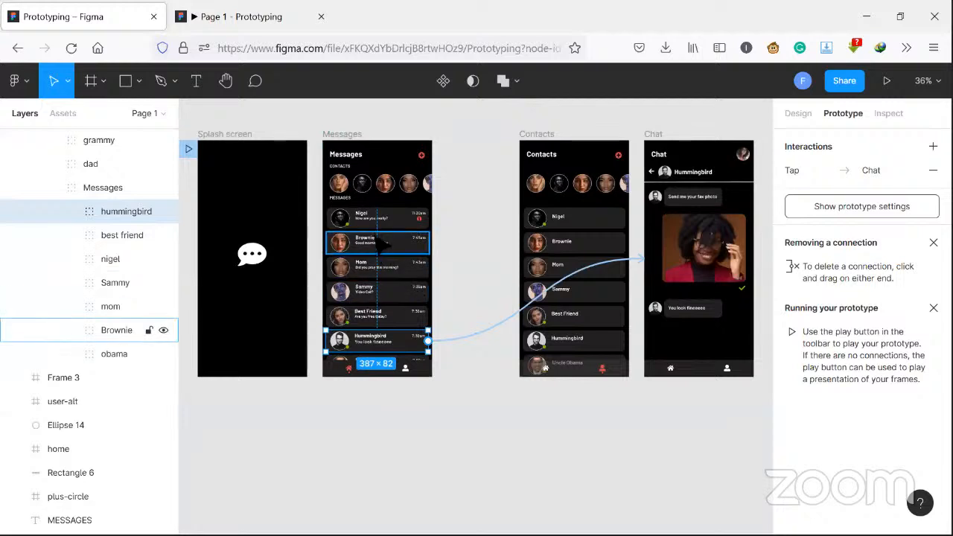
click(149, 258)
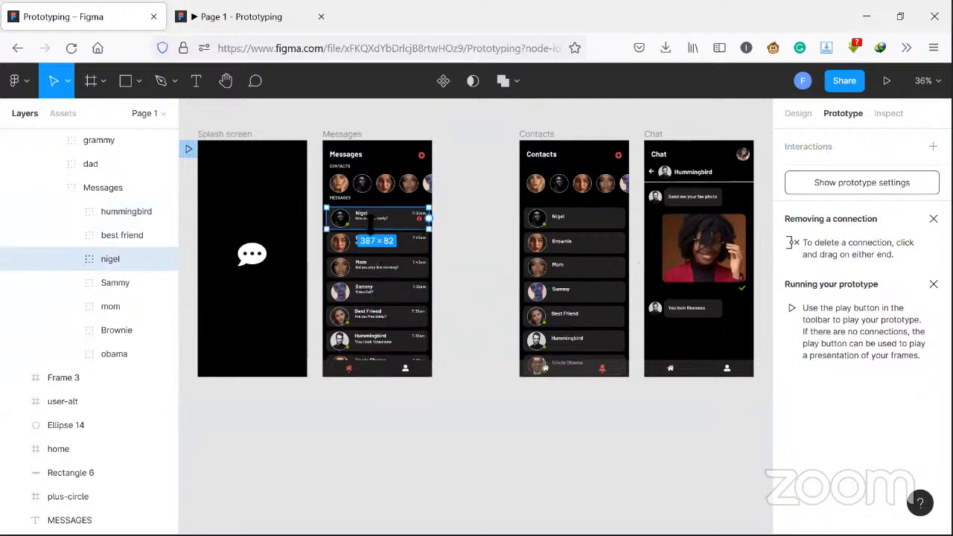
click(383, 268)
scroll(389, 316, down, 2)
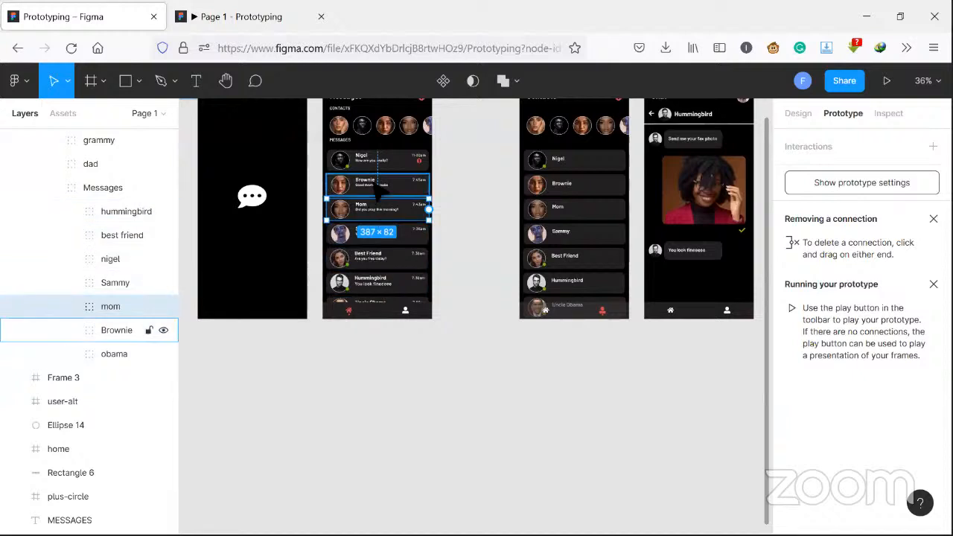
- Turn off Clip content for Frame 4, the message list frame on the Messages screen
scroll(384, 192, up, 2)
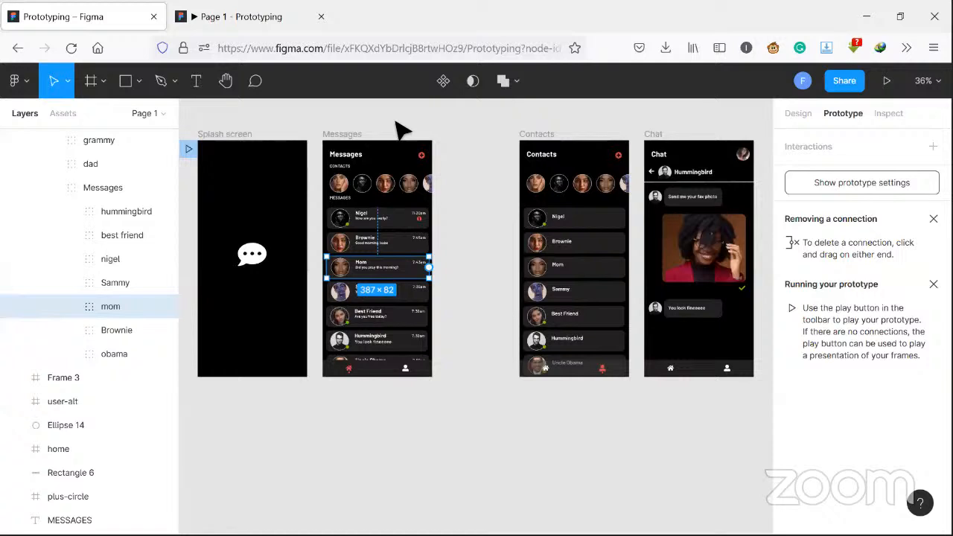
click(345, 133)
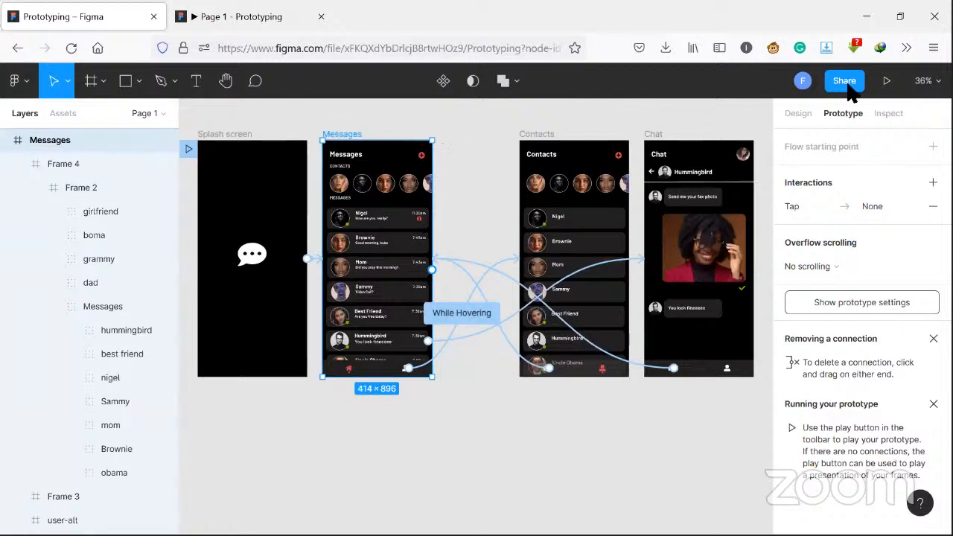
click(794, 113)
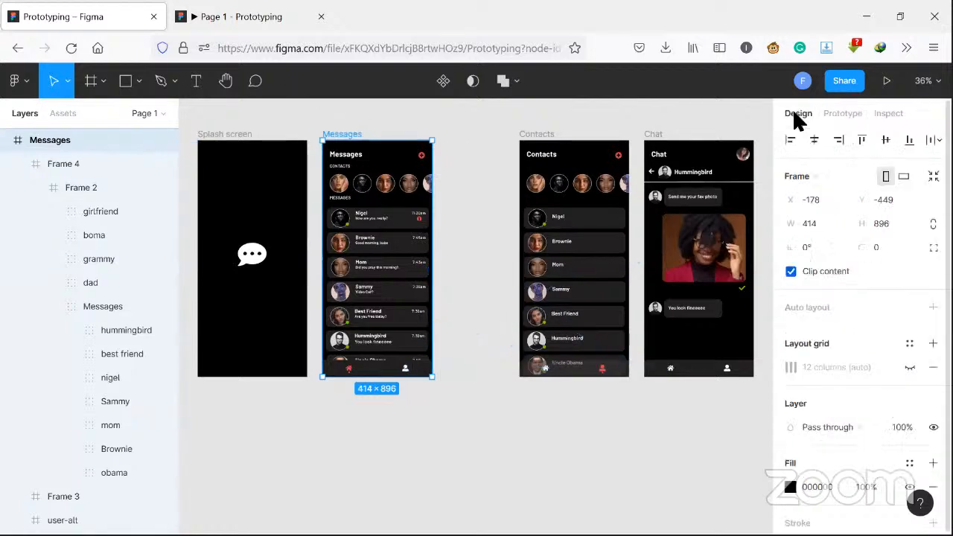
click(389, 295)
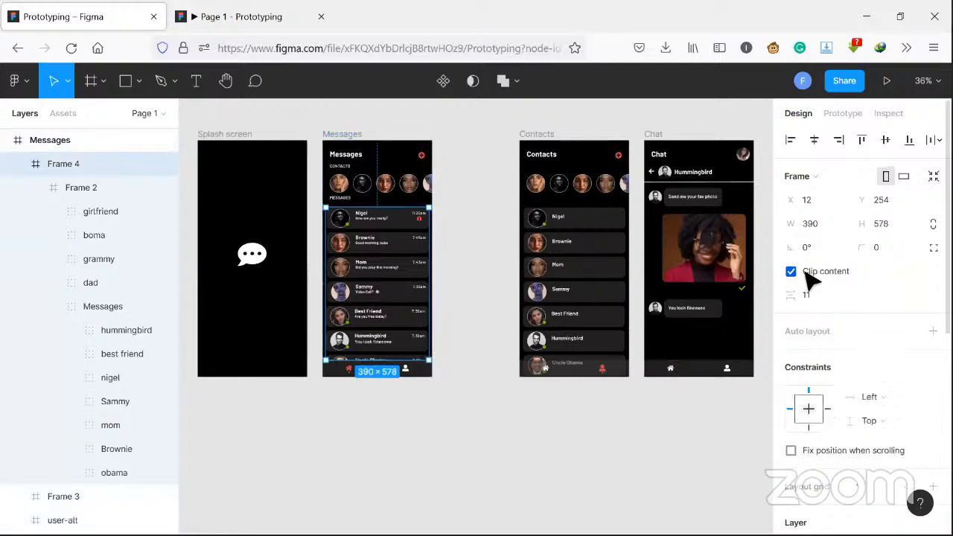
click(791, 272)
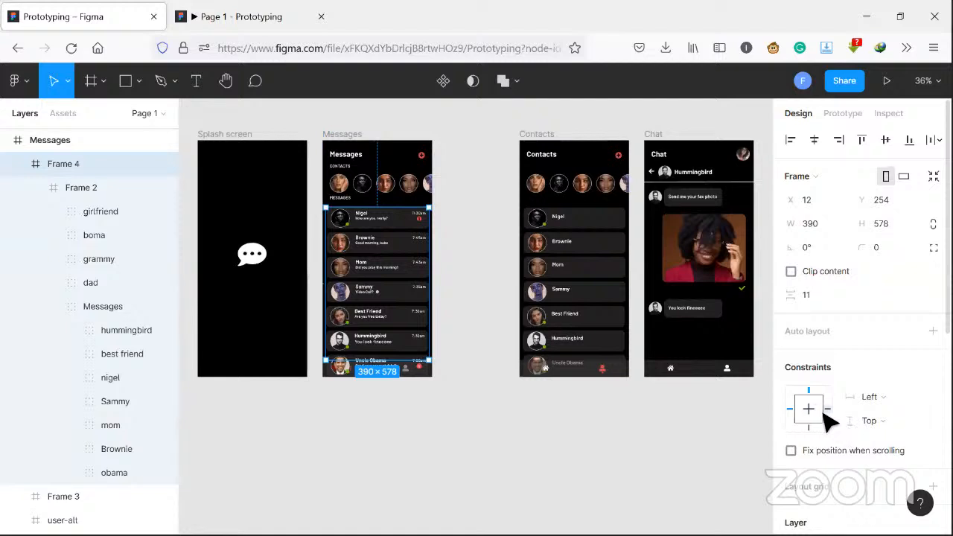
- Set Frame 4's constraints to Right and Bottom and fix its position when scrolling
click(828, 408)
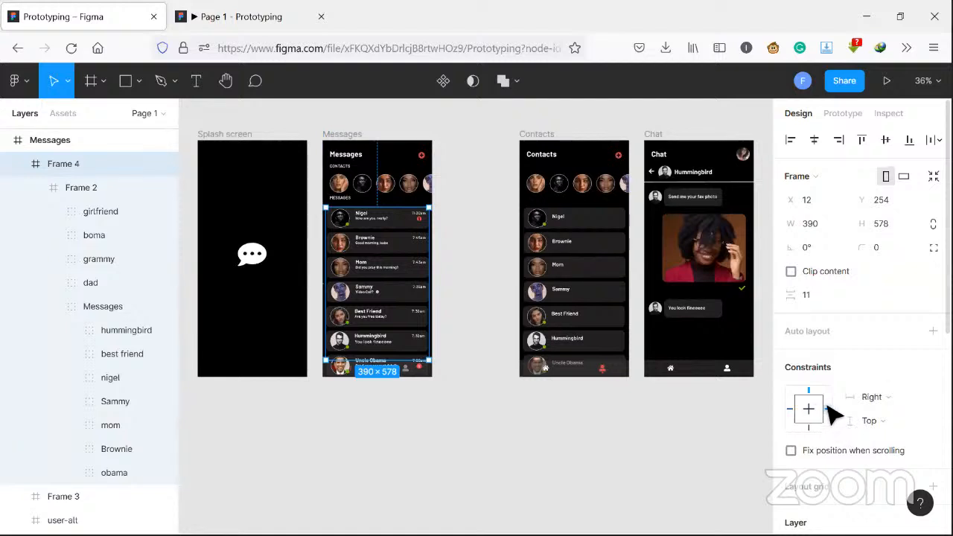
click(810, 429)
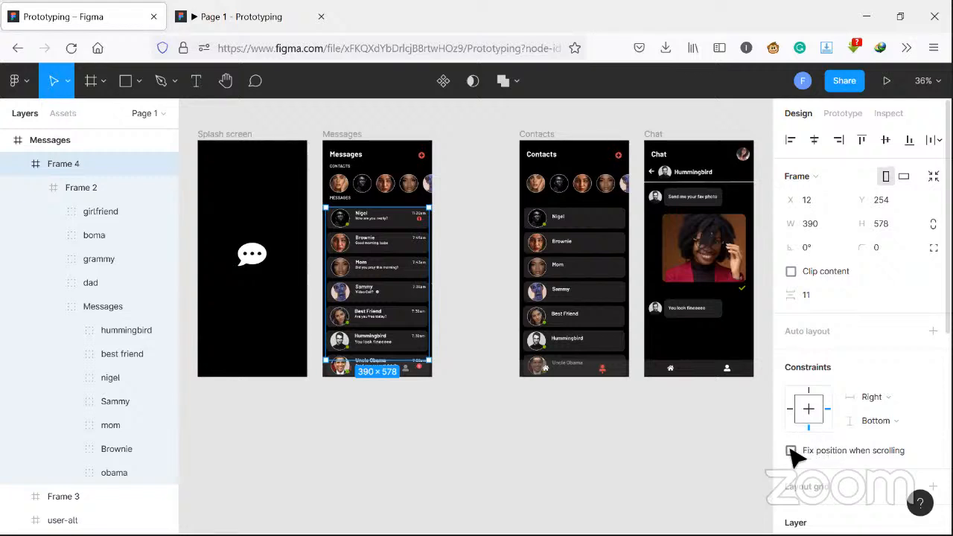
click(791, 451)
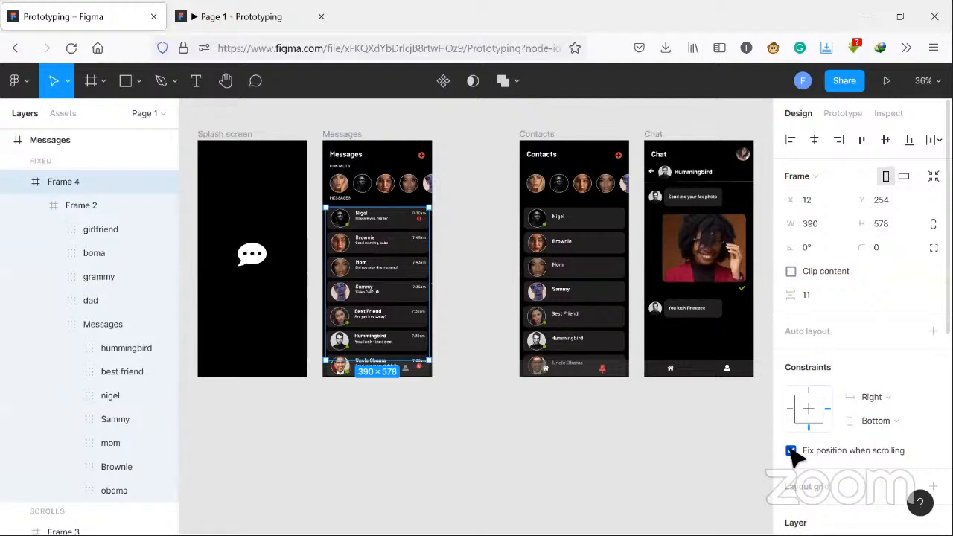
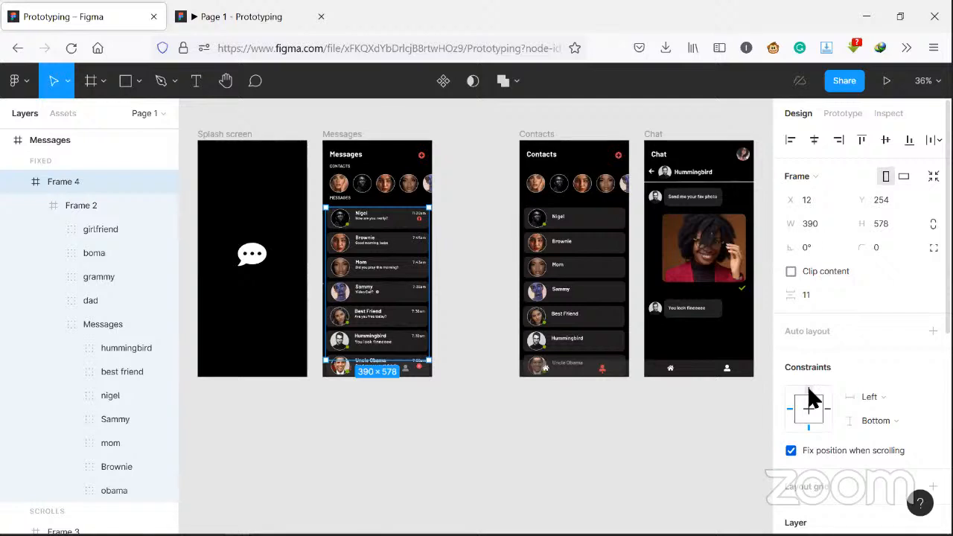
- Switch to the running prototype and page between the Contacts and Chat screens
key(ctrl+Tab)
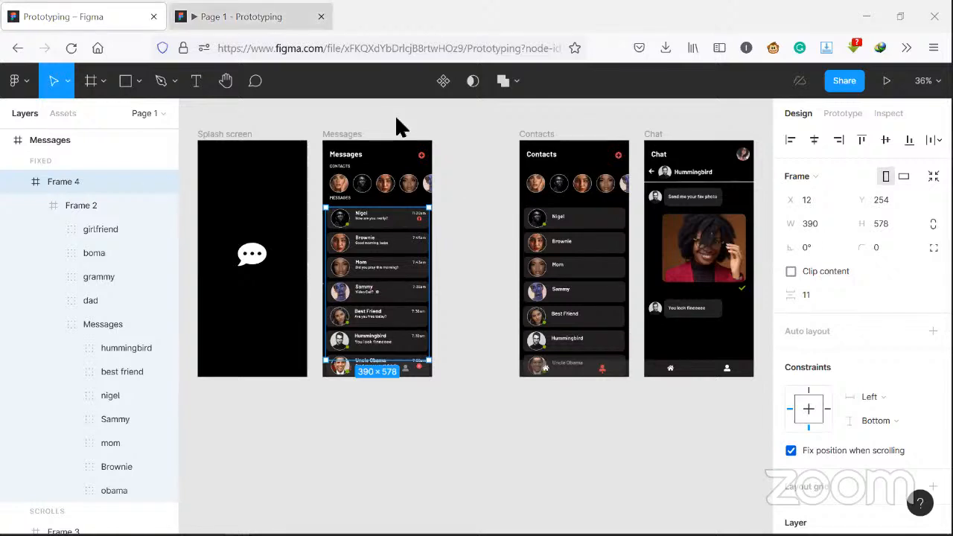
key(Left)
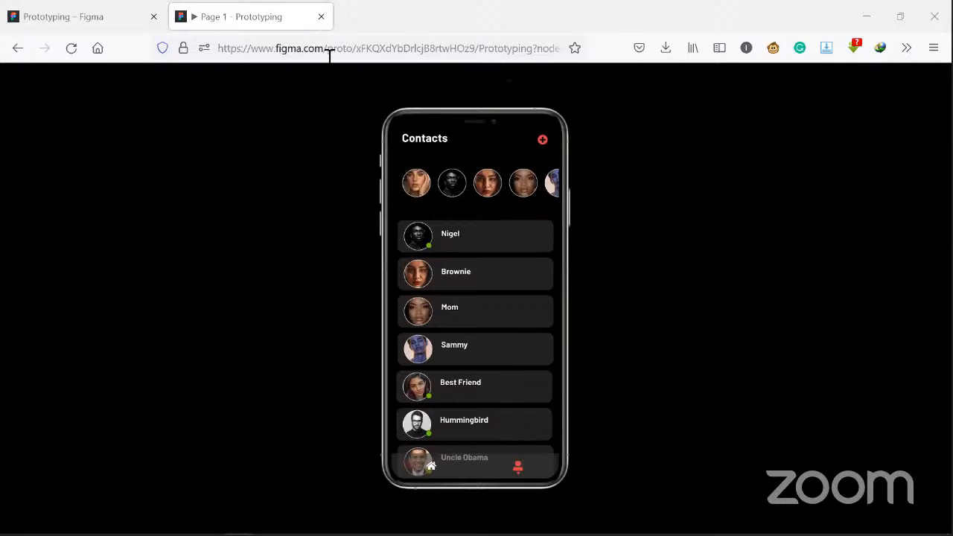
key(Right)
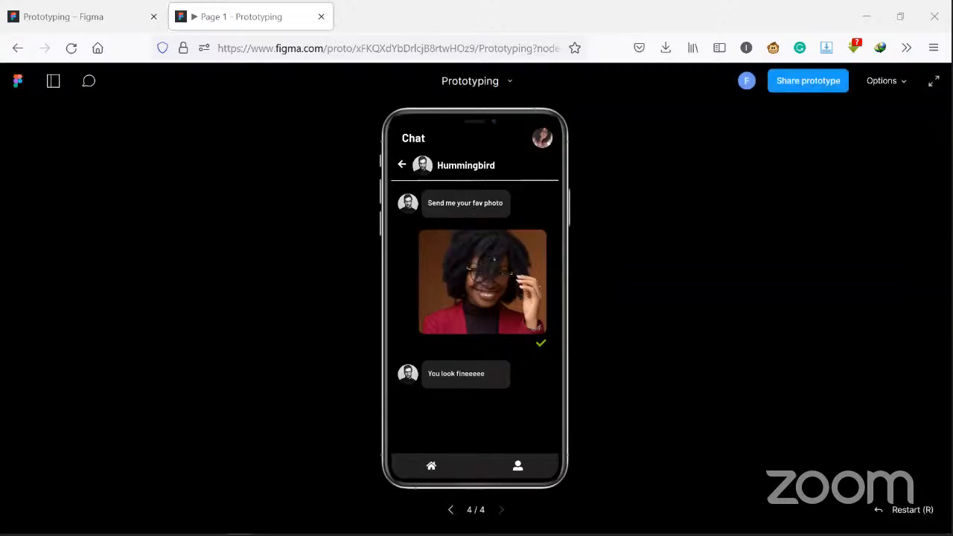
click(451, 510)
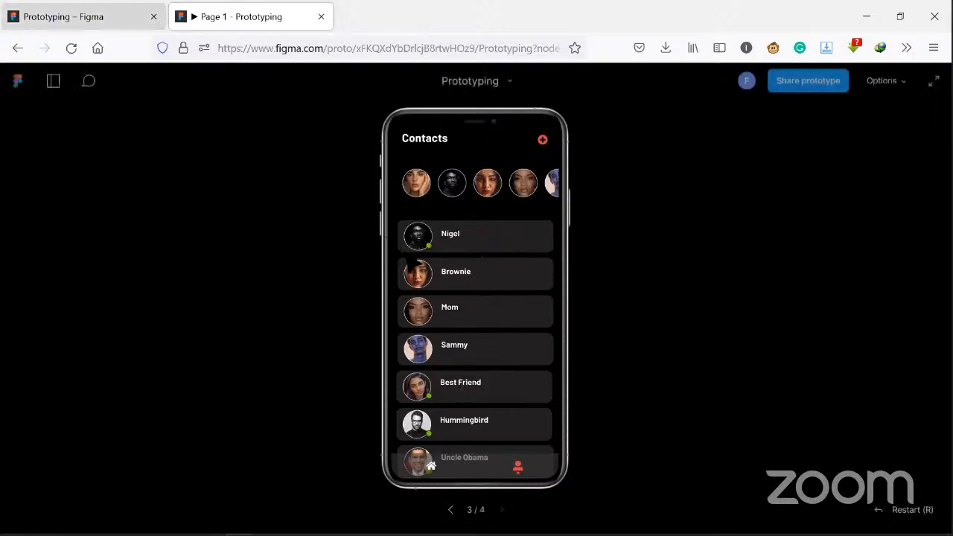
- Connect the Messages frame to the Contacts screen with a tap interaction in the design file, and delete that connection
click(83, 17)
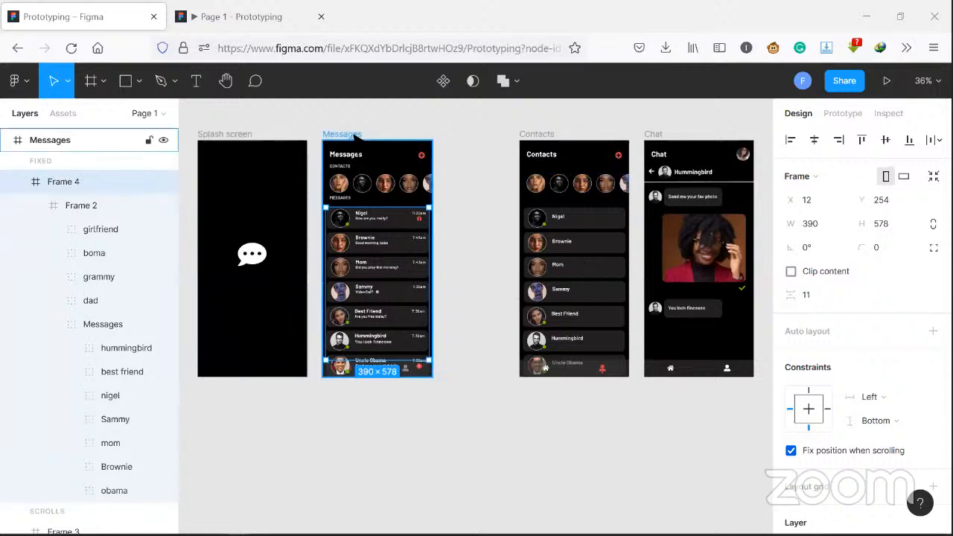
key(Escape)
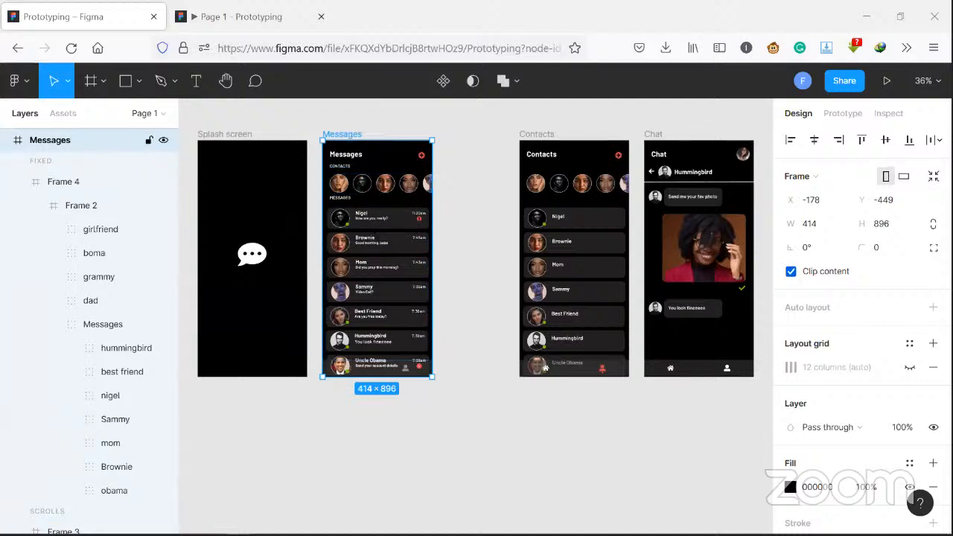
click(840, 108)
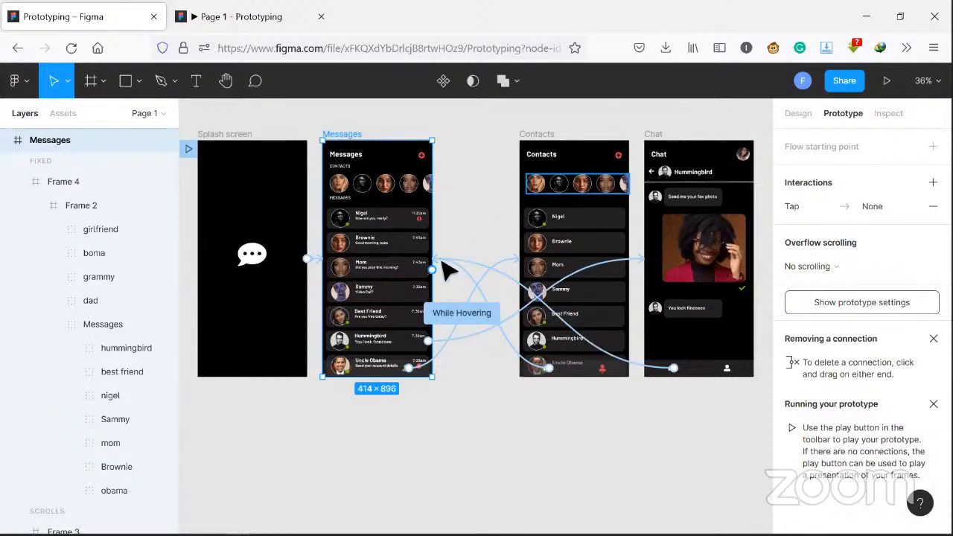
drag(433, 266, 529, 245)
double_click(529, 245)
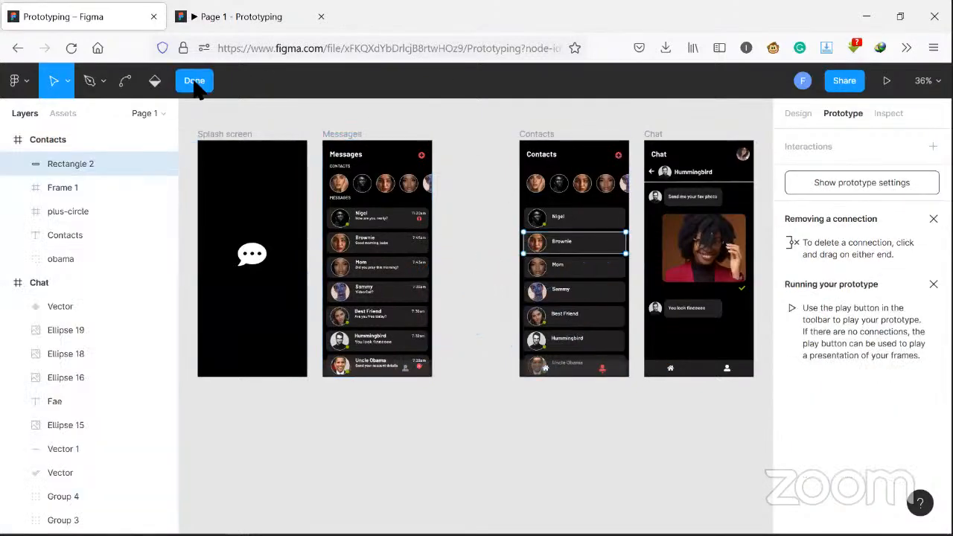
click(340, 135)
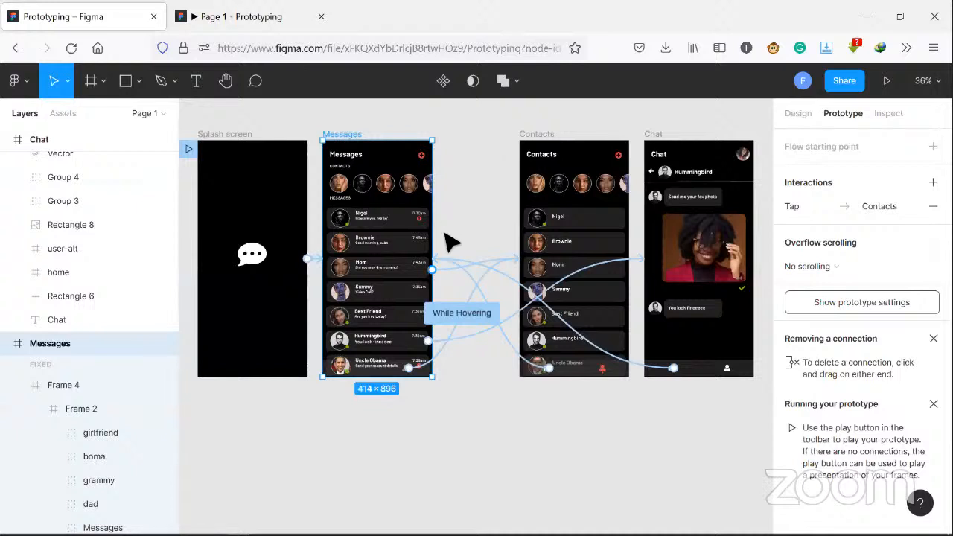
click(453, 272)
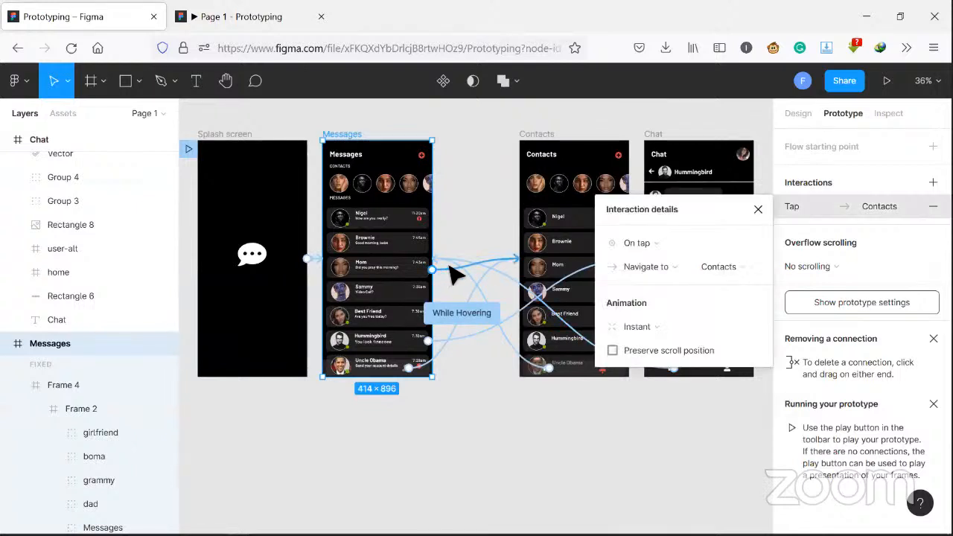
key(Delete)
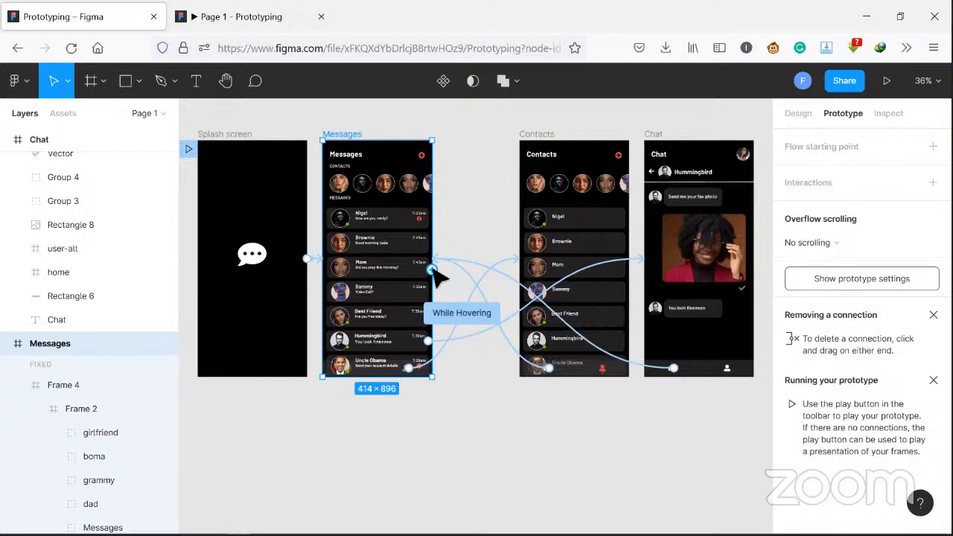
- Try a second tap connection from Messages to Contacts with a Move in, Ease out, 300ms animation, and remove it
drag(435, 270, 567, 221)
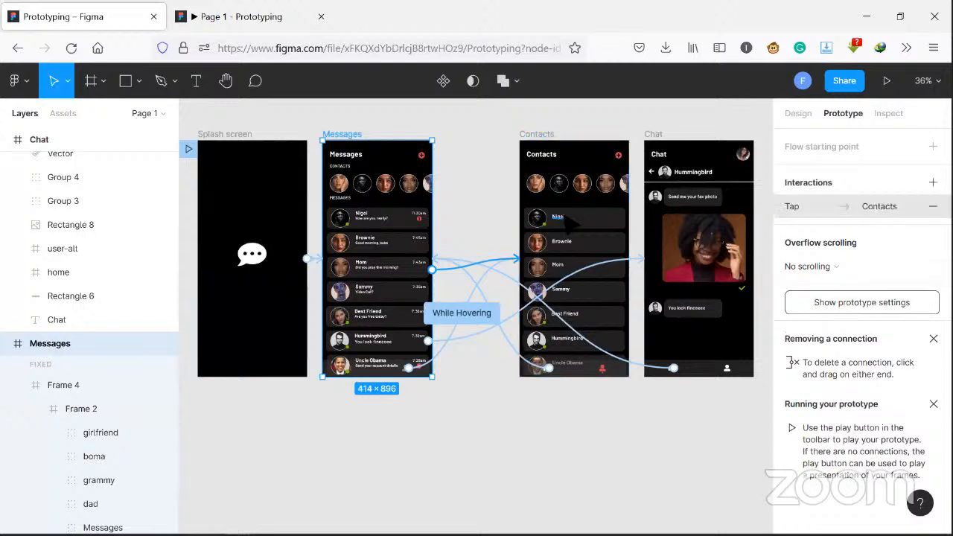
click(560, 217)
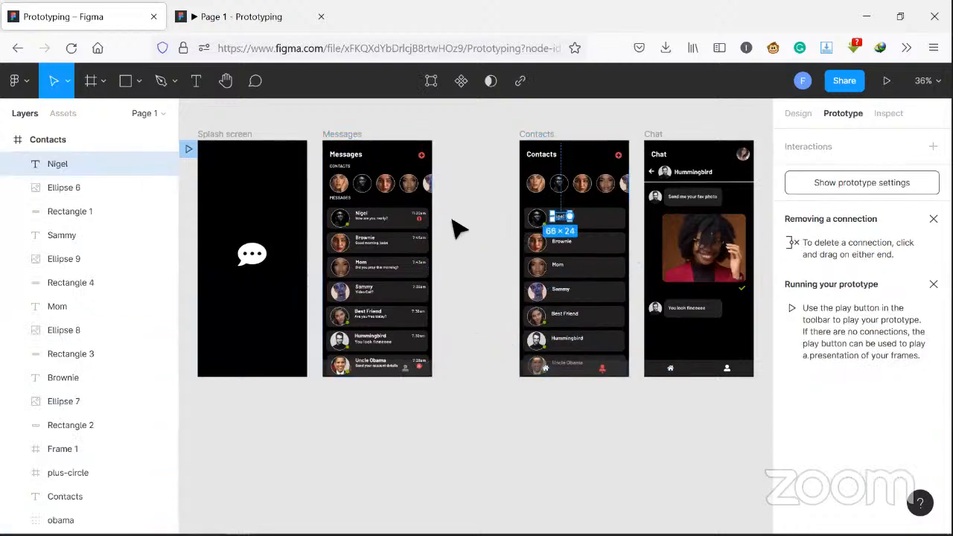
click(361, 134)
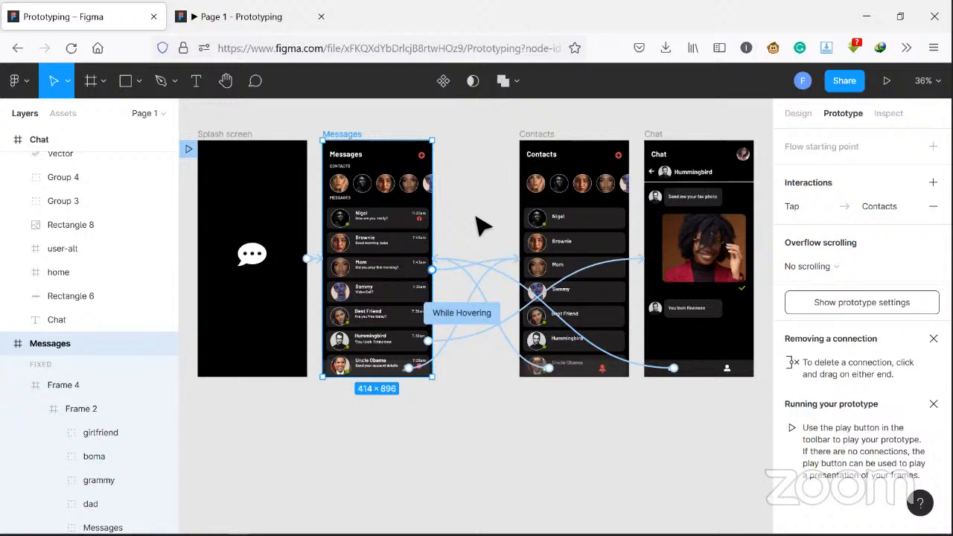
click(459, 277)
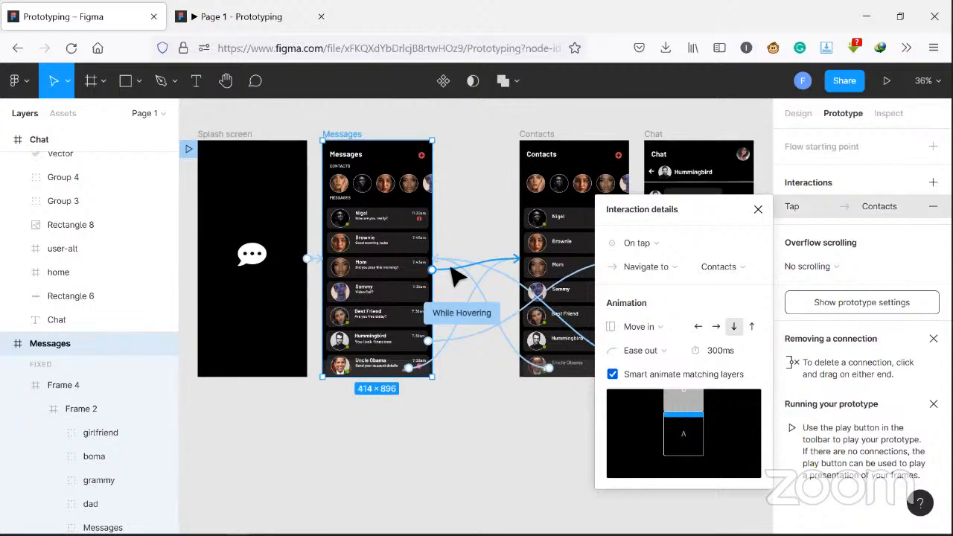
key(Delete)
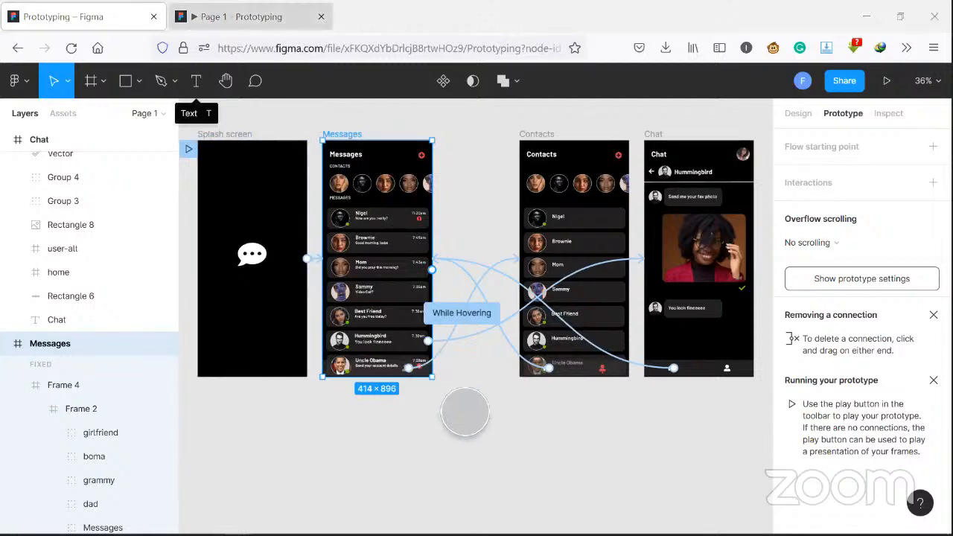
- Inspect Frame 4's overflow scrolling and its horizontal constraint options, keeping Left selected
key(ctrl+Tab)
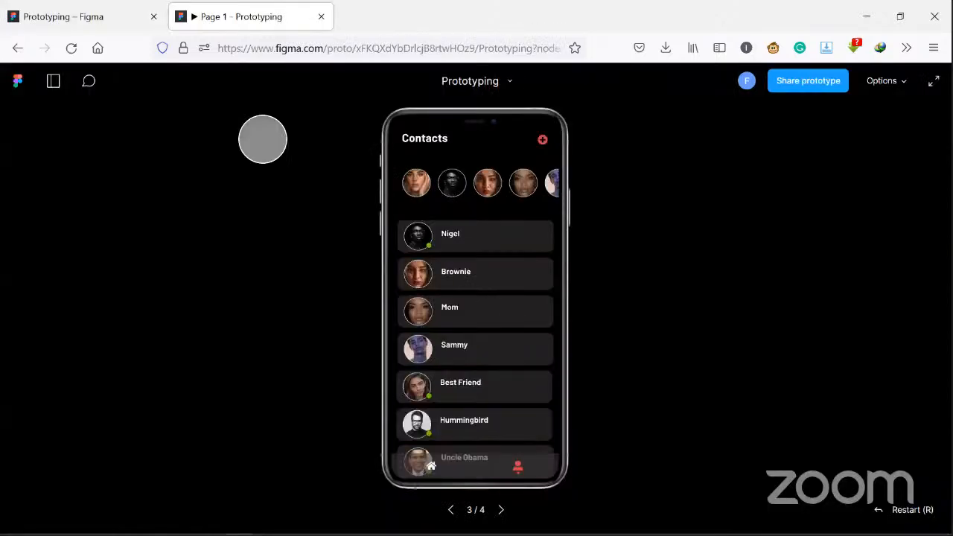
key(ctrl+Tab)
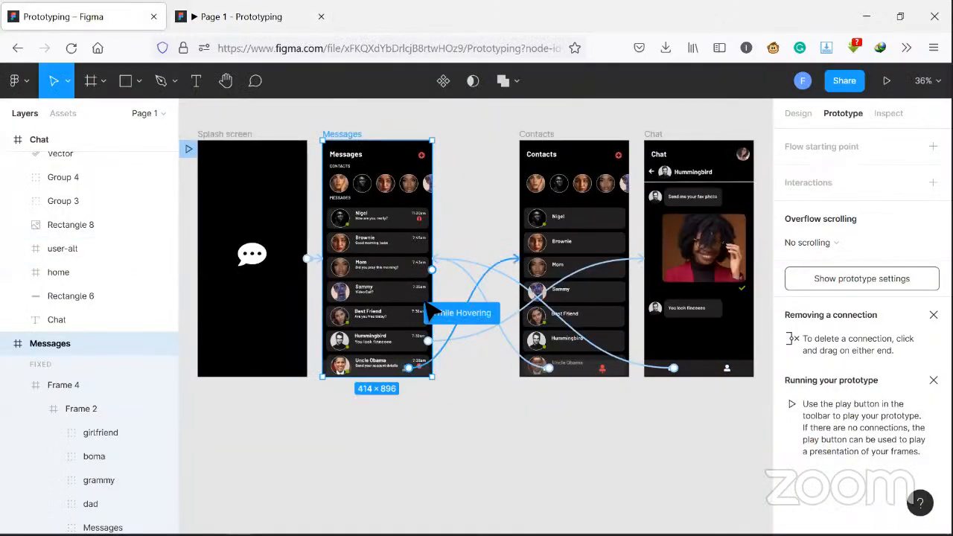
click(89, 385)
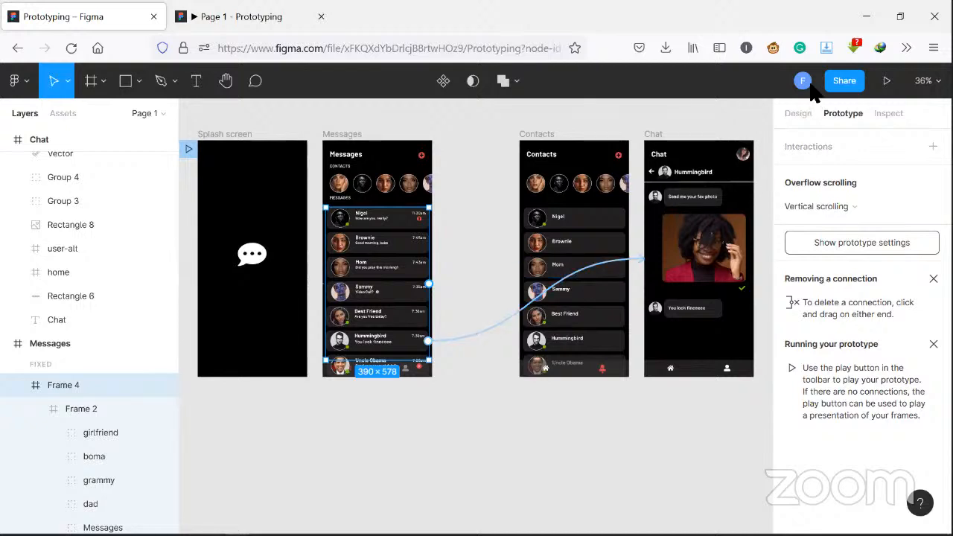
click(797, 114)
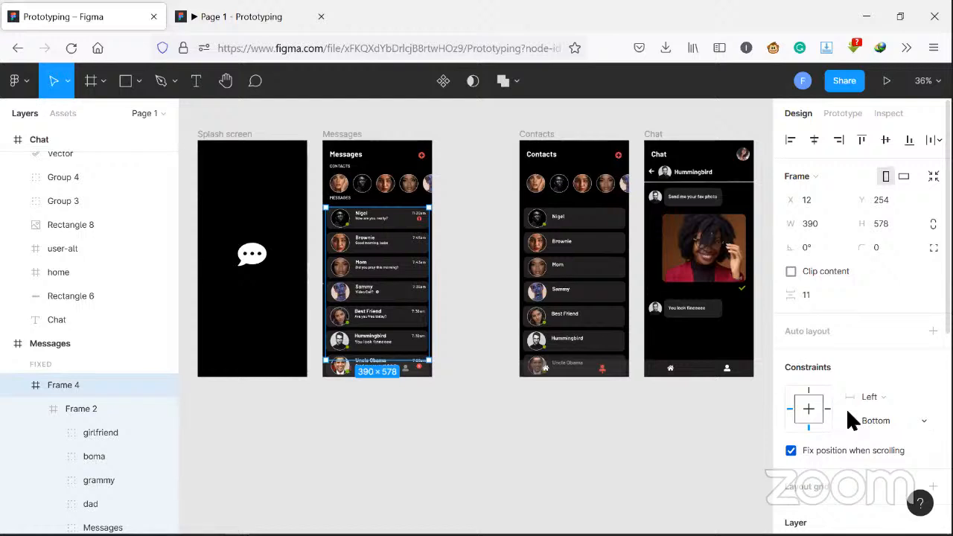
click(914, 403)
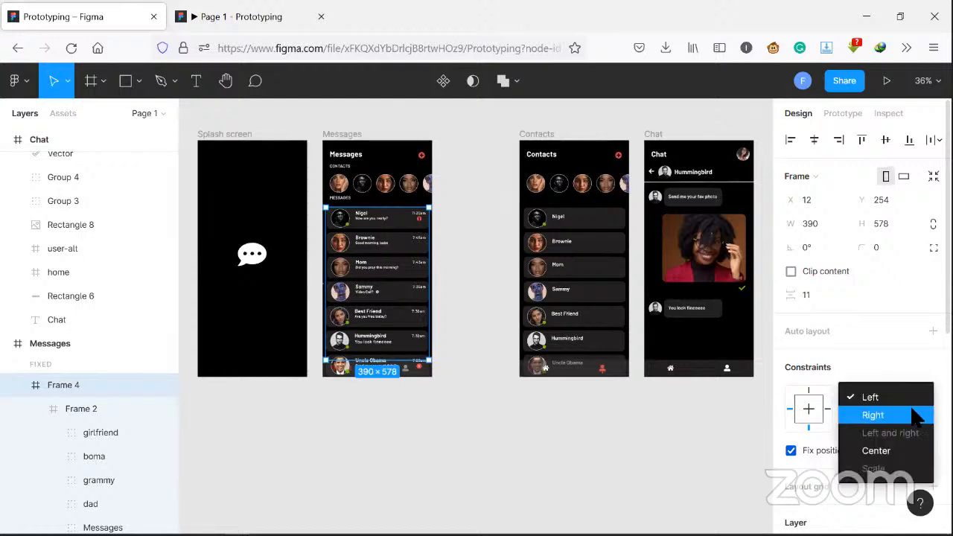
click(897, 396)
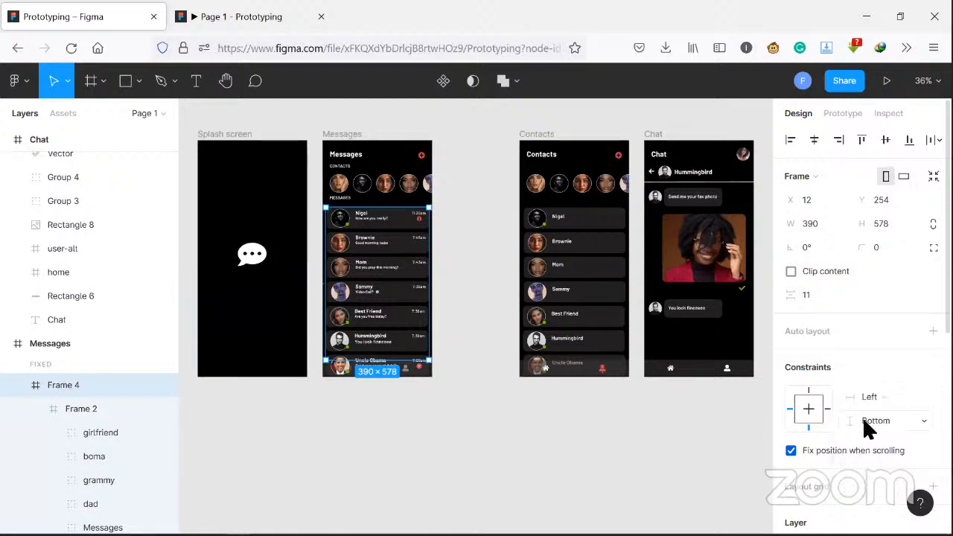
- Return to the Messages screen in the running prototype and test scrolling its message list
click(238, 18)
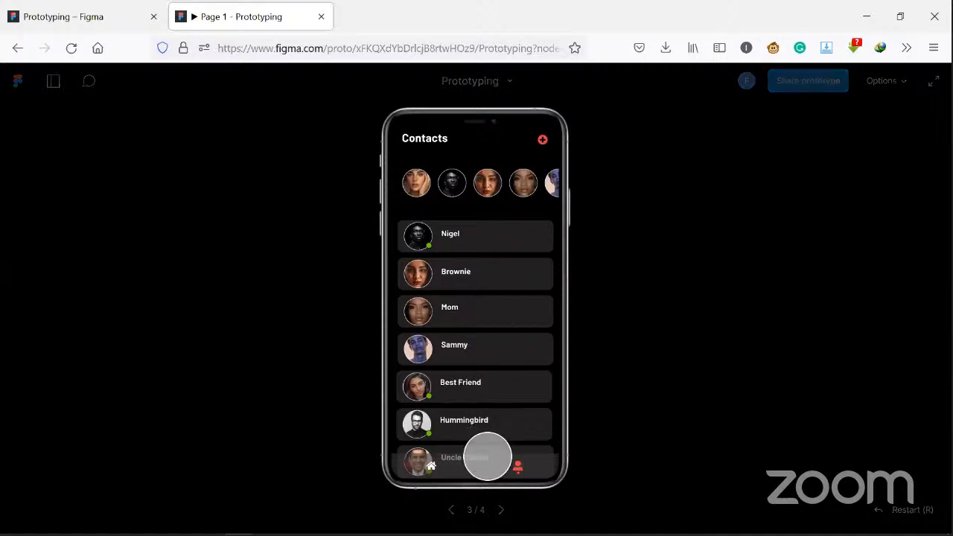
key(Left)
key(Left)
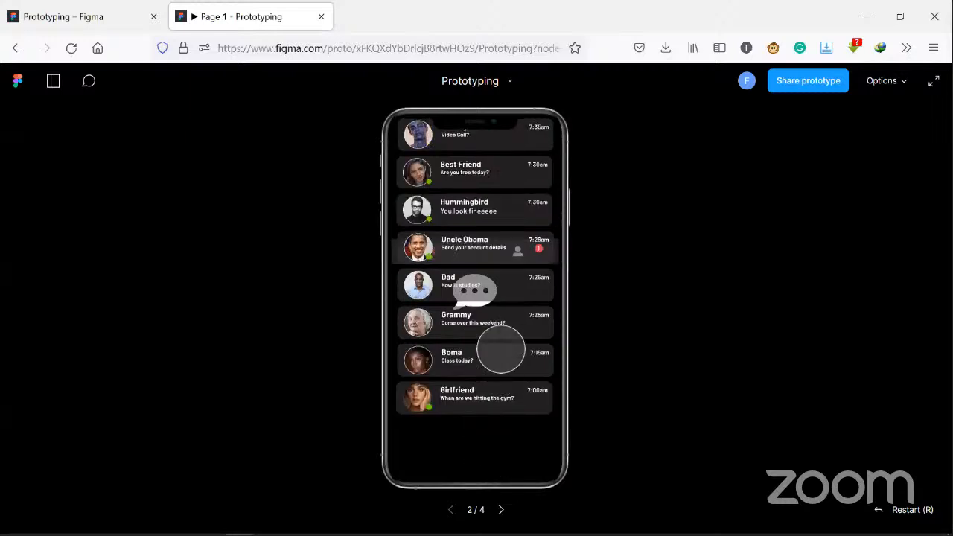
drag(509, 351, 503, 244)
scroll(513, 217, up, 1)
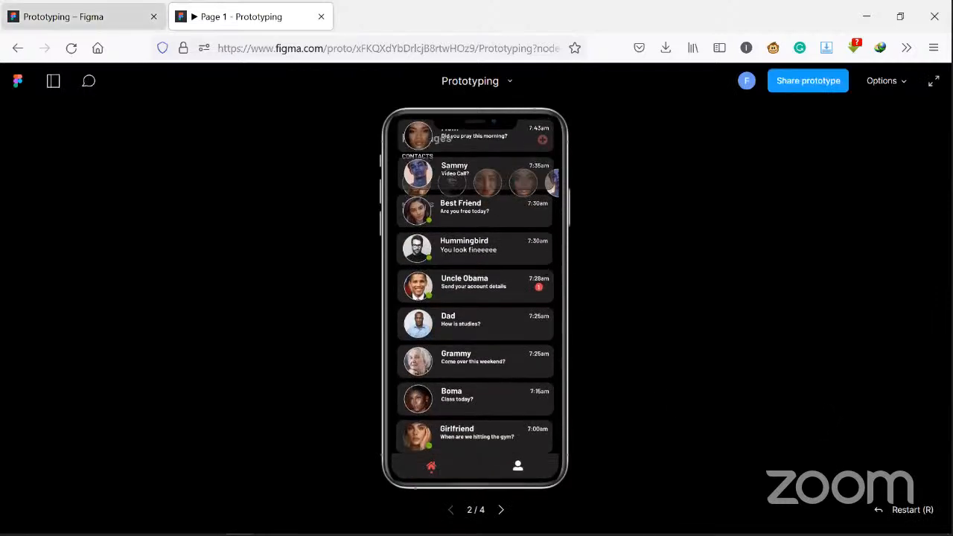
- Turn on Clip content for Frame 4 in the design file and test the message list scrolling in the prototype
click(83, 16)
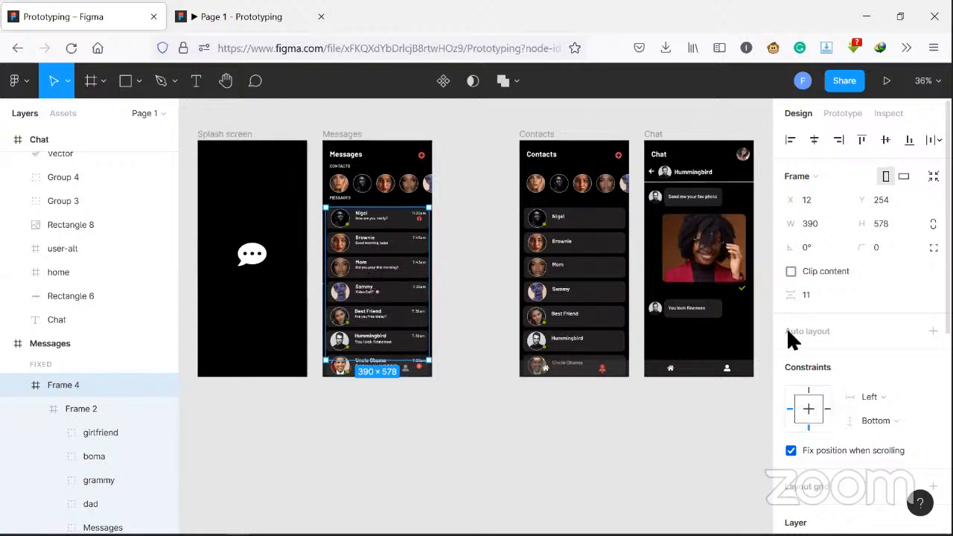
click(791, 273)
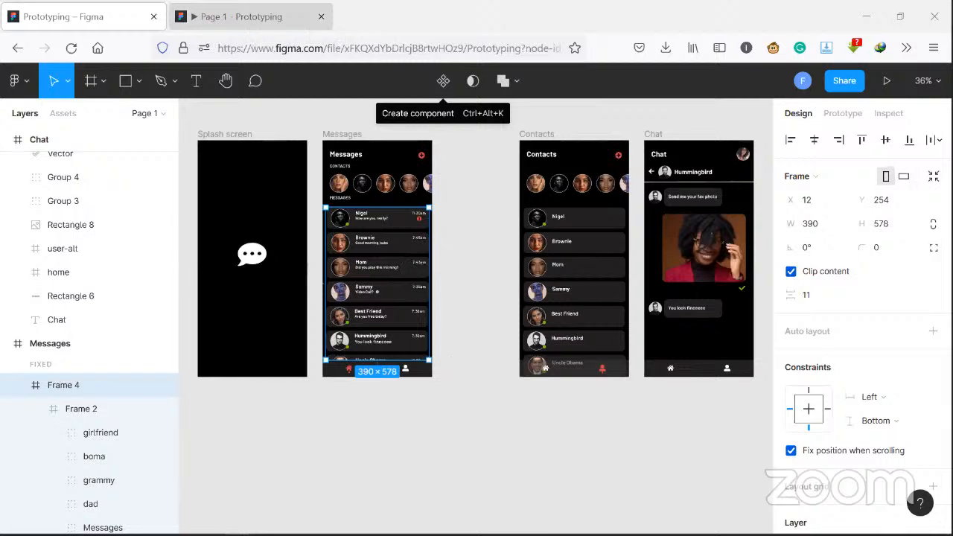
click(250, 16)
key(r)
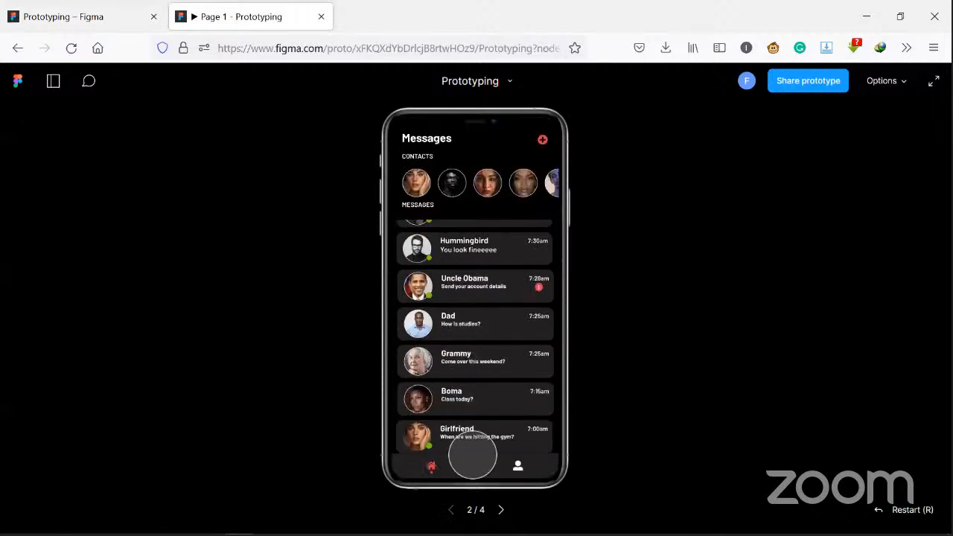
drag(473, 455, 472, 489)
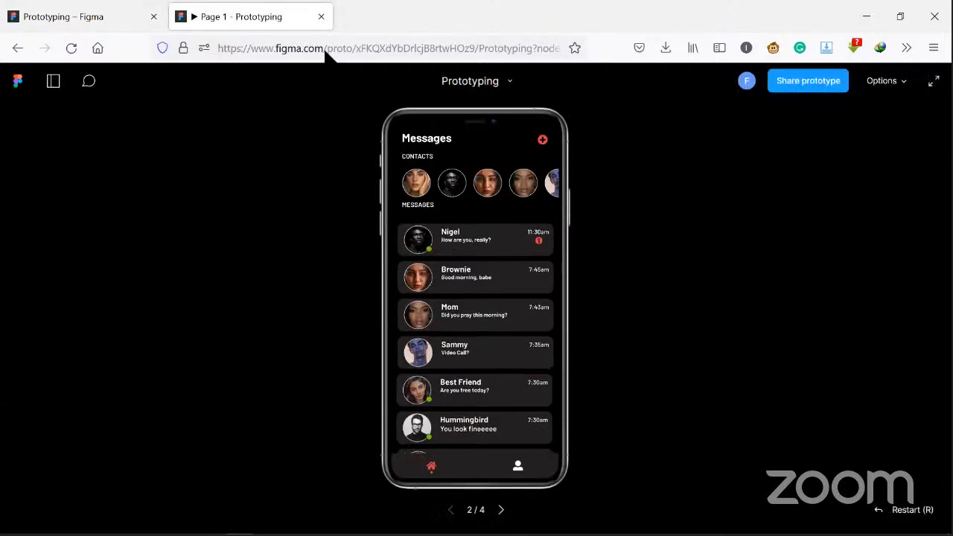
- Set Frame 4's vertical constraint to Top in the design file
click(52, 15)
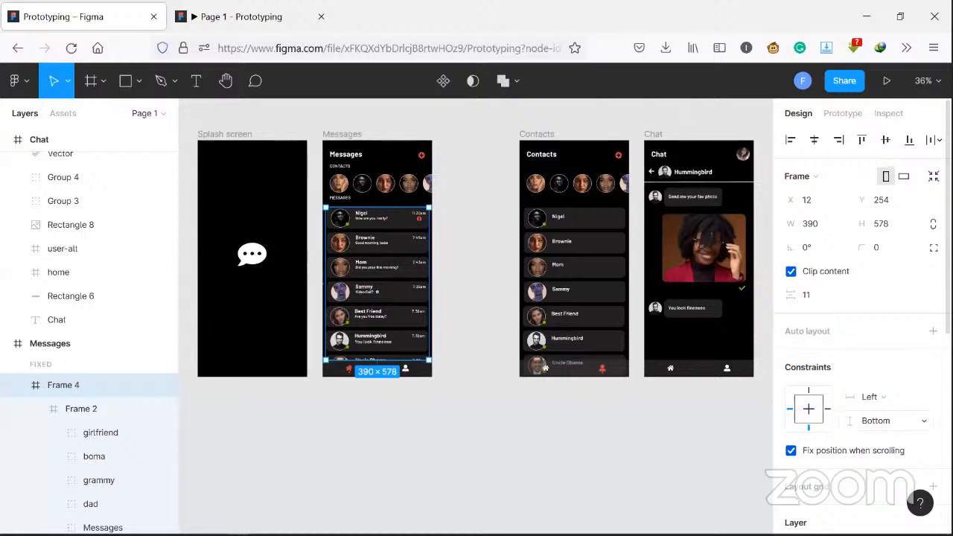
click(908, 423)
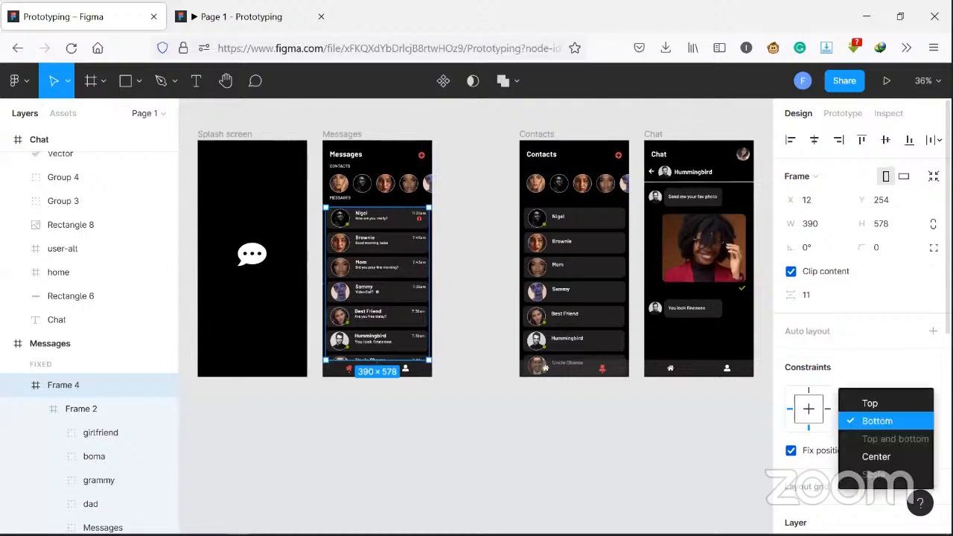
click(903, 403)
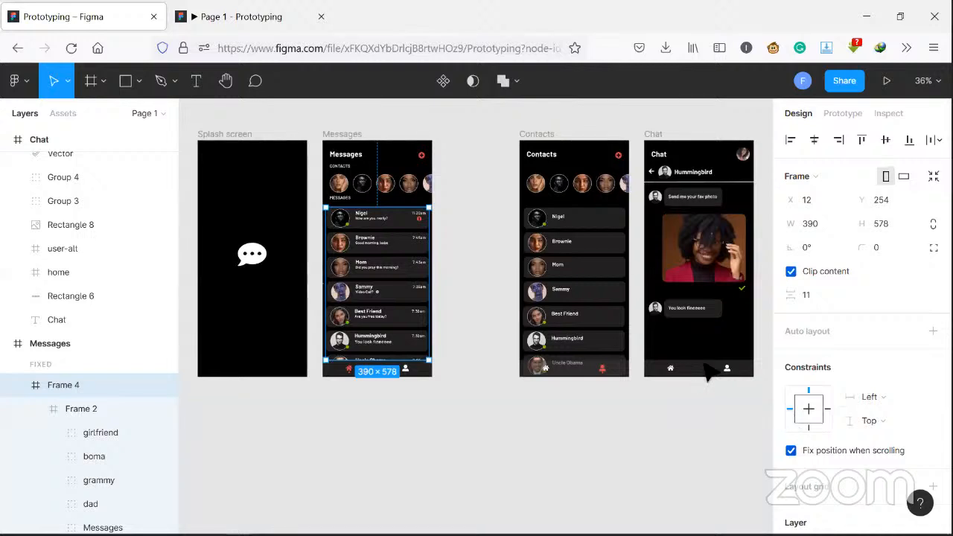
- Scroll the message list up and down in the running prototype to test the Top constraint
click(240, 16)
drag(487, 411, 514, 294)
drag(492, 418, 509, 336)
drag(477, 439, 514, 314)
drag(505, 265, 522, 371)
drag(507, 423, 518, 298)
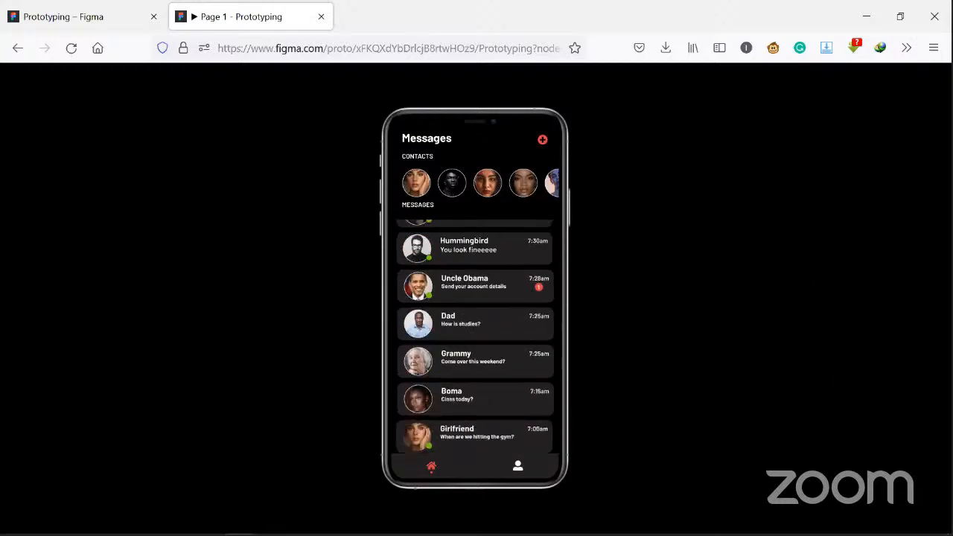
- Turn off Clip content for Frame 4 and view the Messages screen in the prototype
key(ctrl+Tab)
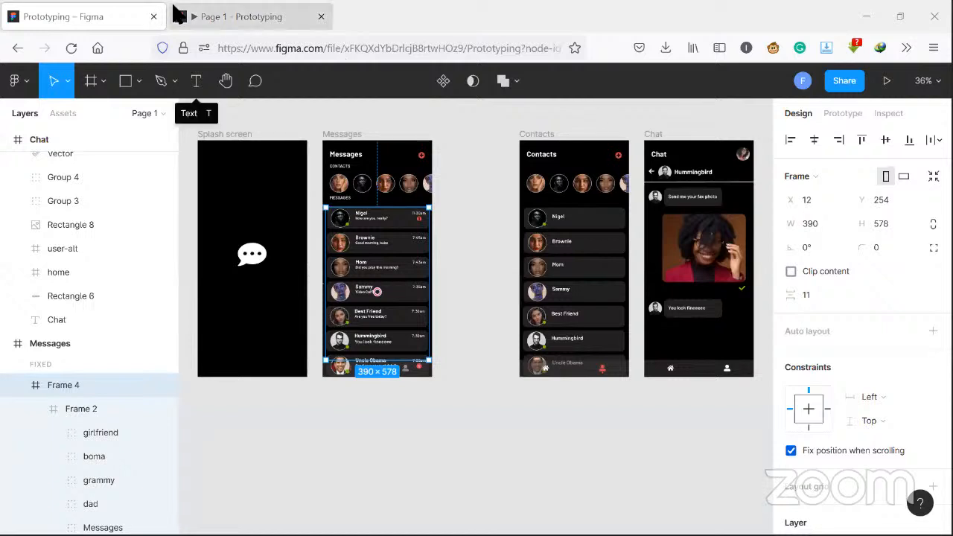
key(ctrl+Tab)
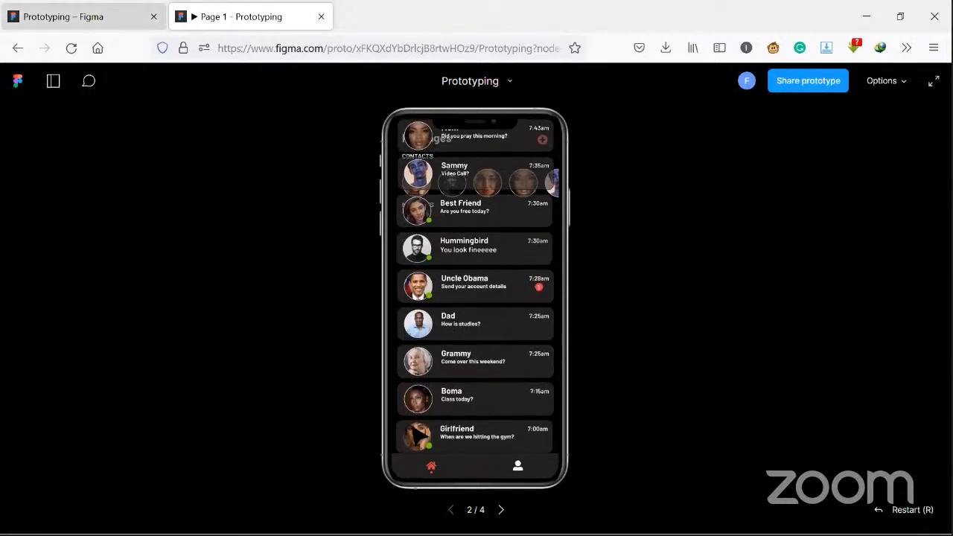
- Wrap Frame 4 on the Messages screen in a new enclosing frame in the design file
key(ctrl+Tab)
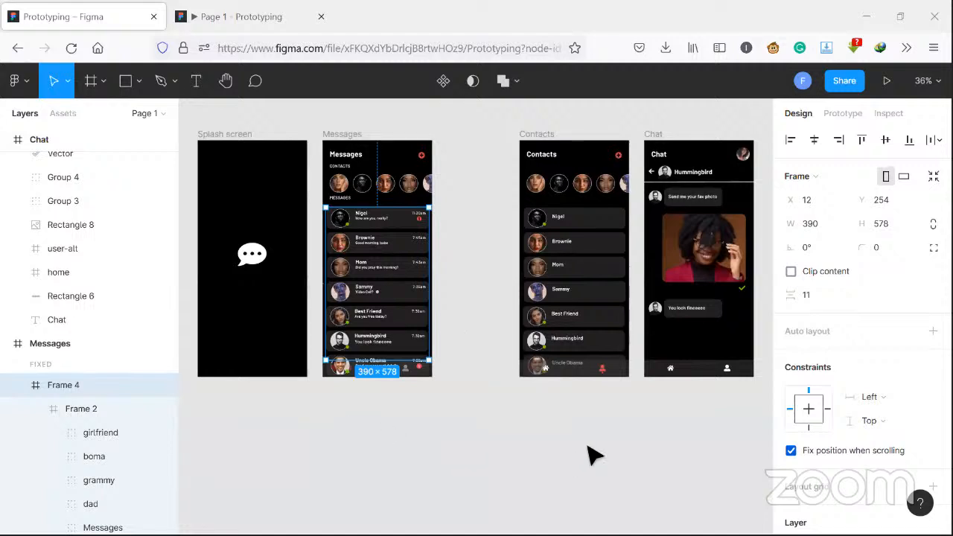
scroll(809, 468, down, 3)
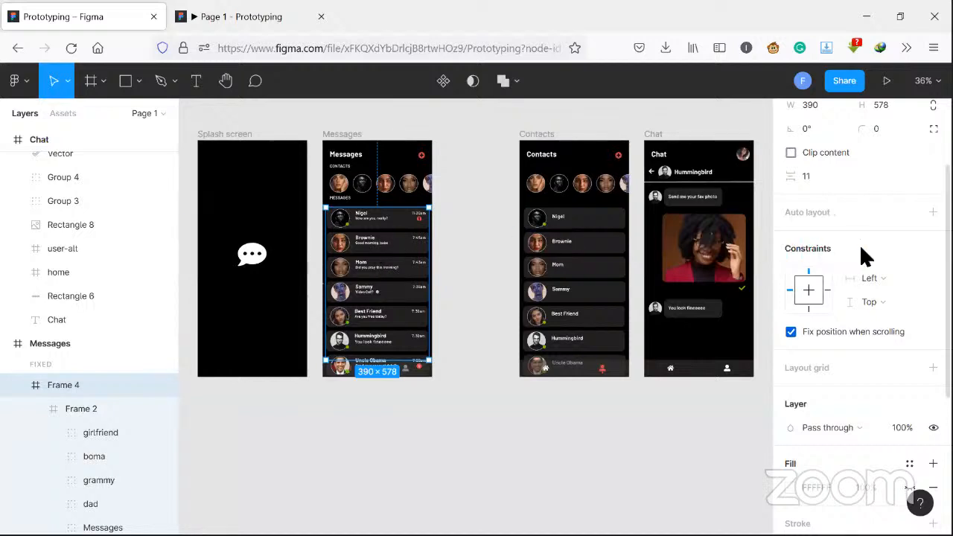
scroll(859, 244, up, 3)
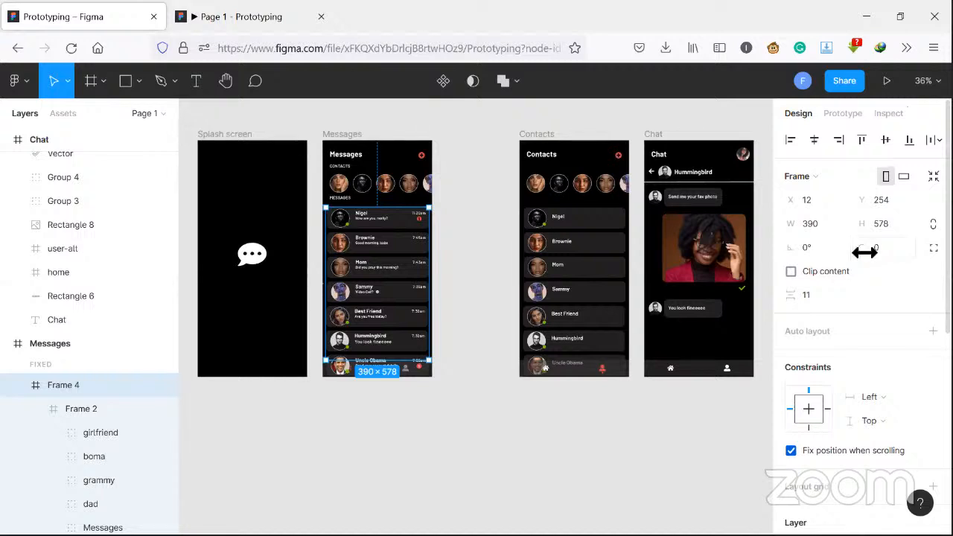
right_click(377, 332)
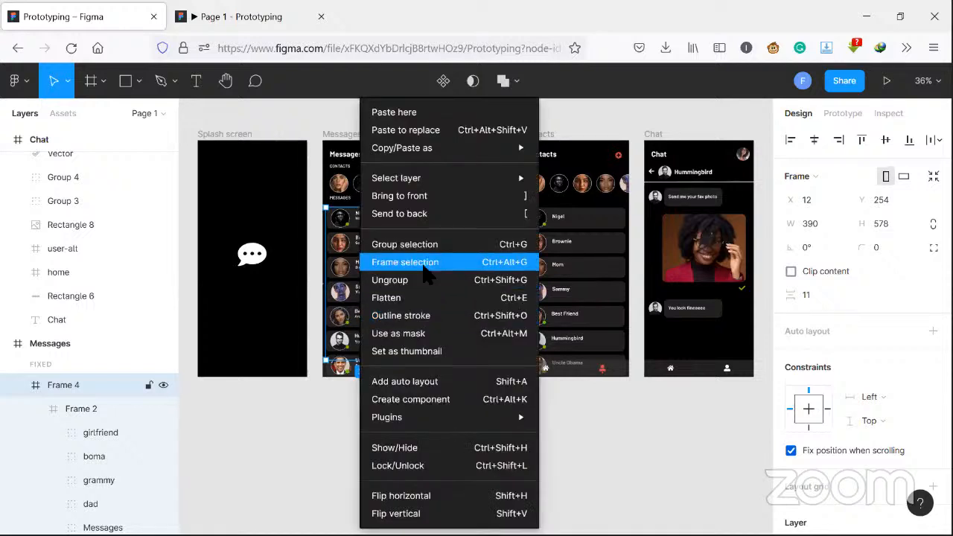
click(429, 276)
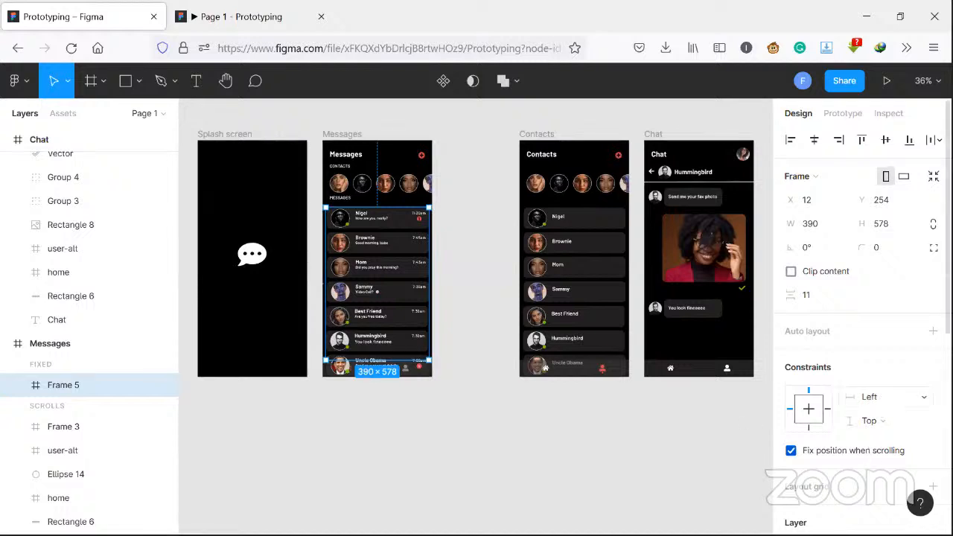
- Set Frame 5's horizontal constraint to Center and restart the prototype to test the Messages screen
click(870, 397)
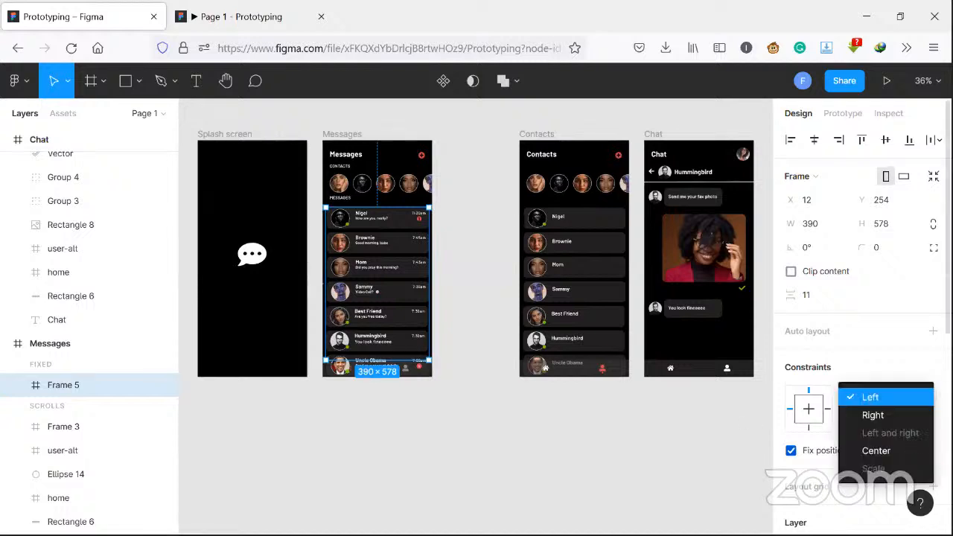
click(894, 451)
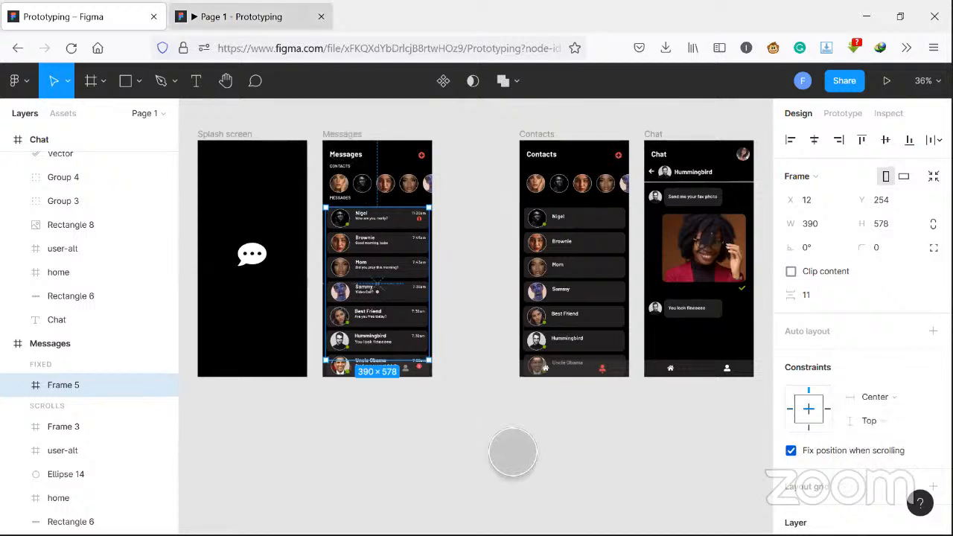
click(246, 16)
key(r)
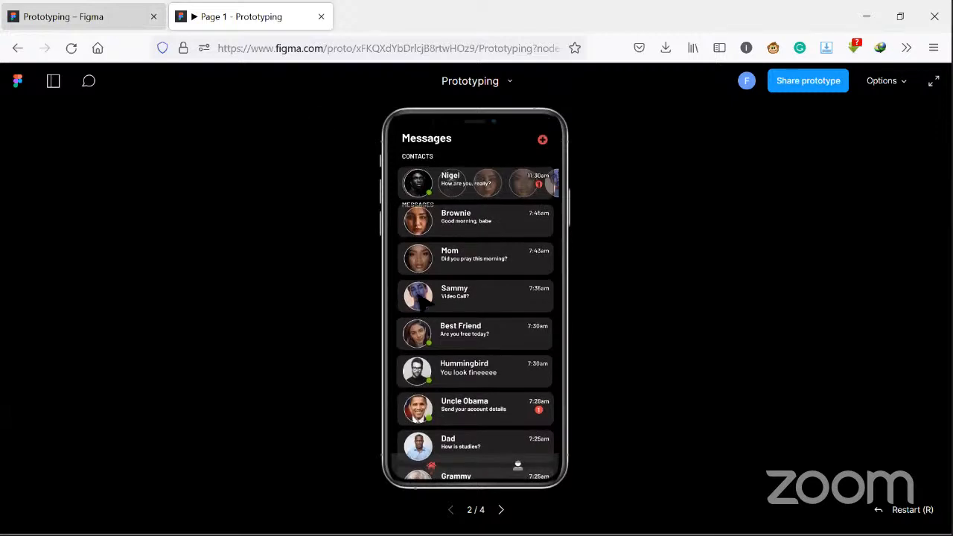
- Return to the design file and set Frame 5's horizontal constraint back to Left
key(ctrl+Tab)
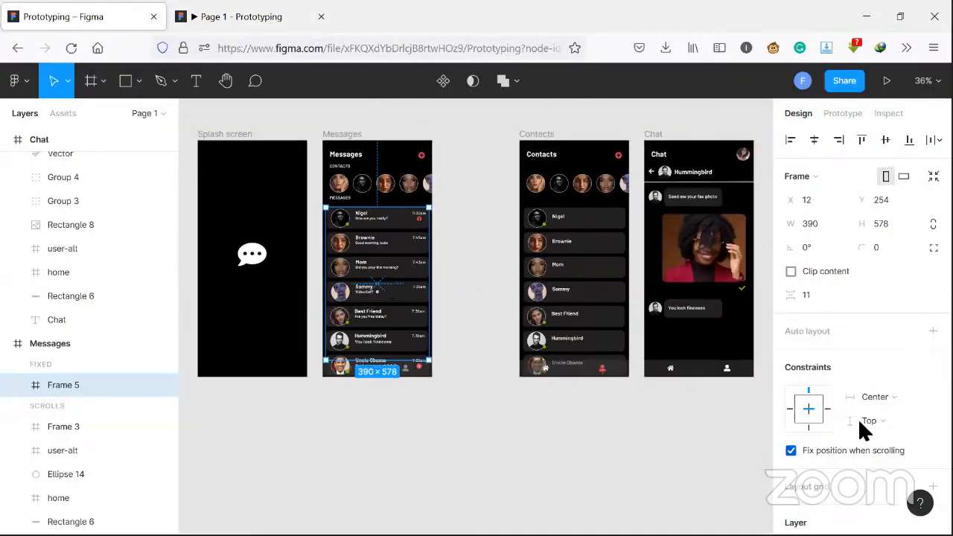
click(875, 397)
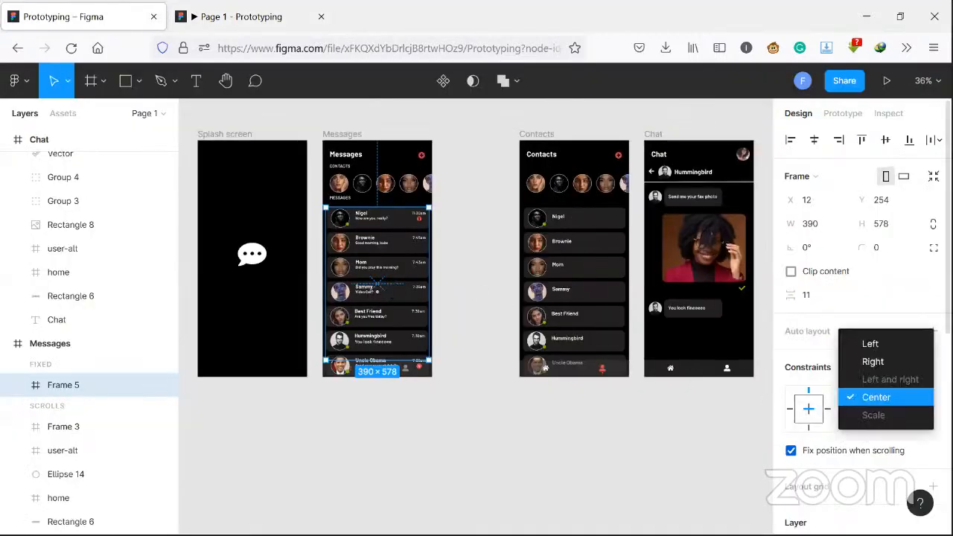
click(897, 346)
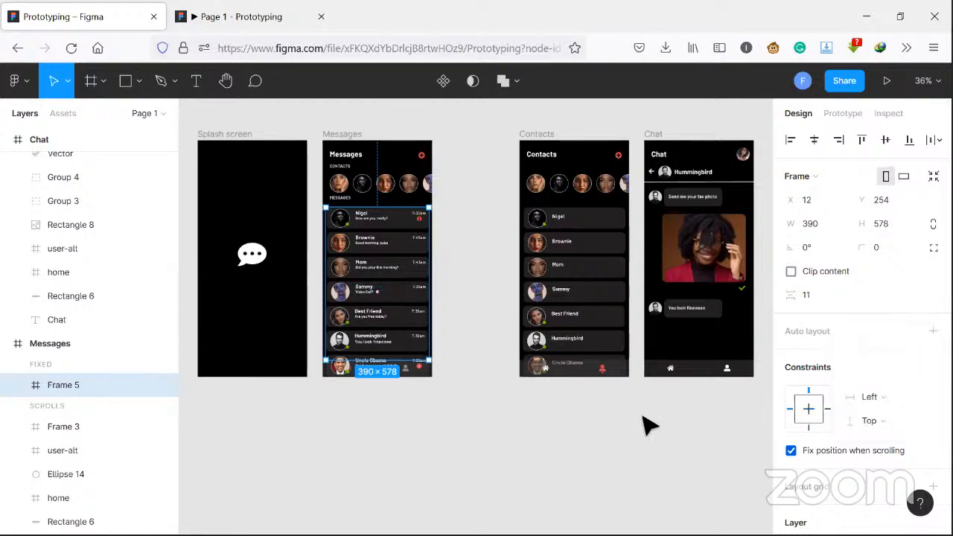
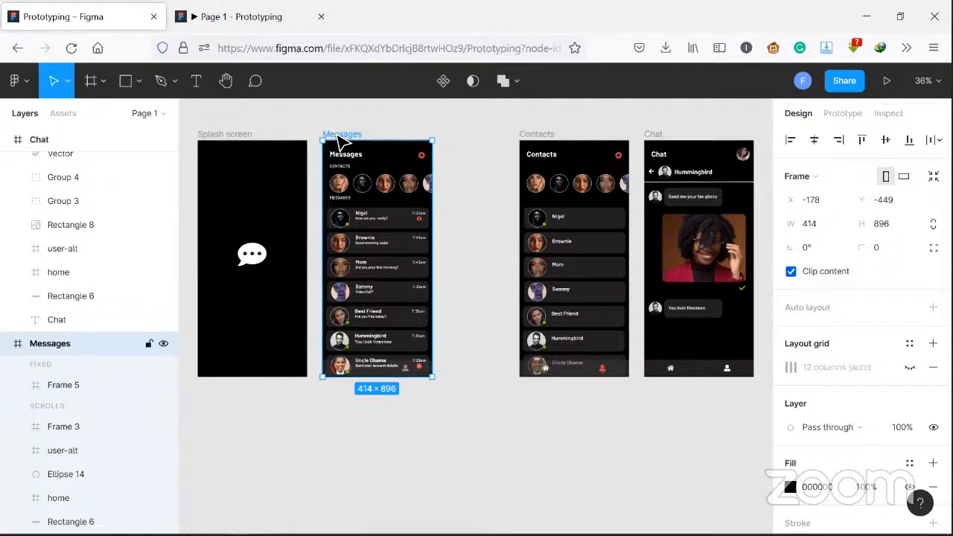
- Duplicate the Messages screen into the space below, between Messages and Contacts, and extend the copy's height to 1383
mouse_move(441, 149)
mouse_down()
mouse_move(445, 141)
mouse_move(467, 164)
mouse_move(452, 137)
mouse_up()
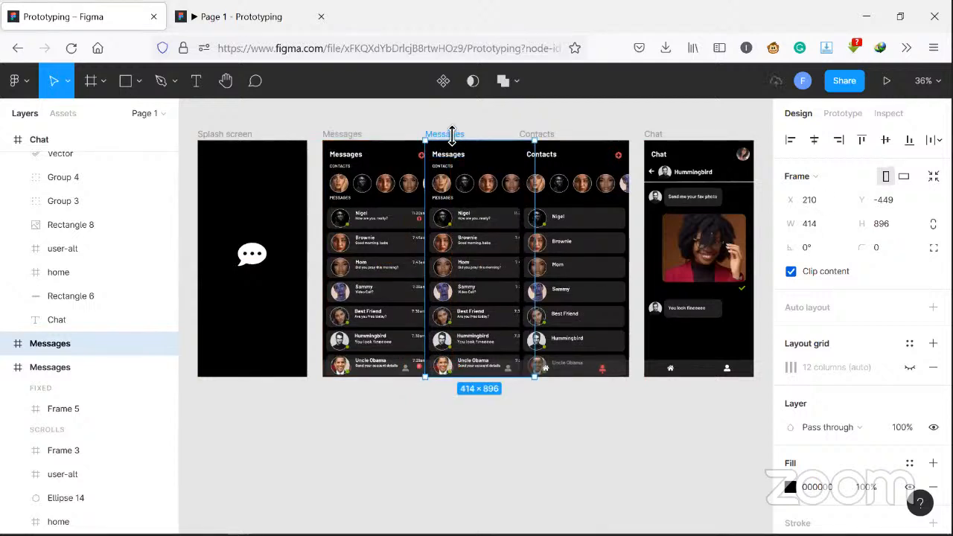
drag(496, 167, 477, 358)
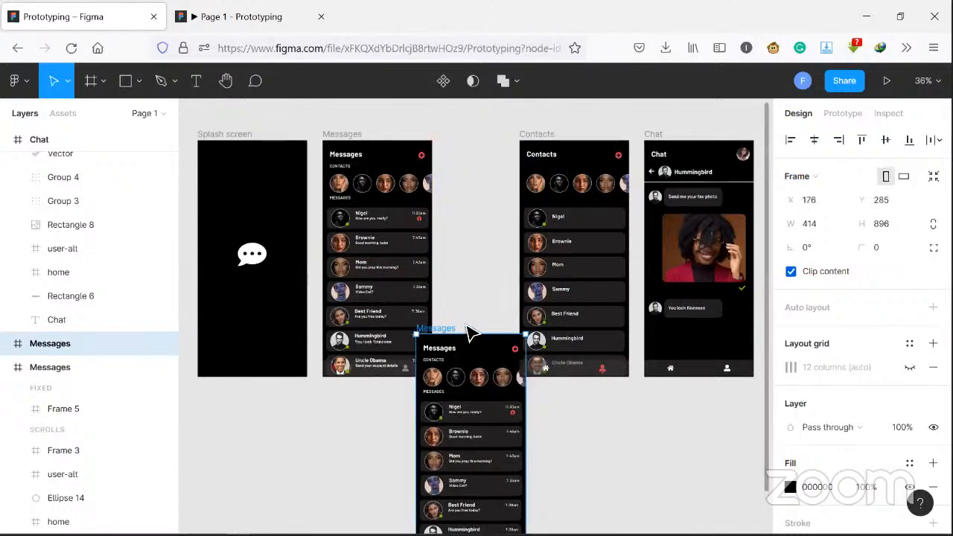
scroll(466, 333, down, 1)
drag(466, 335, 488, 332)
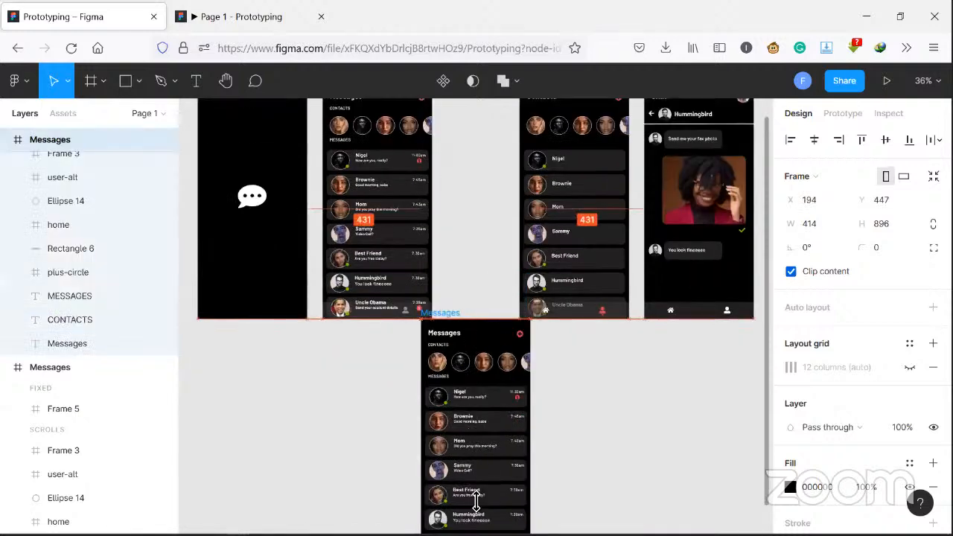
scroll(477, 502, down, 2)
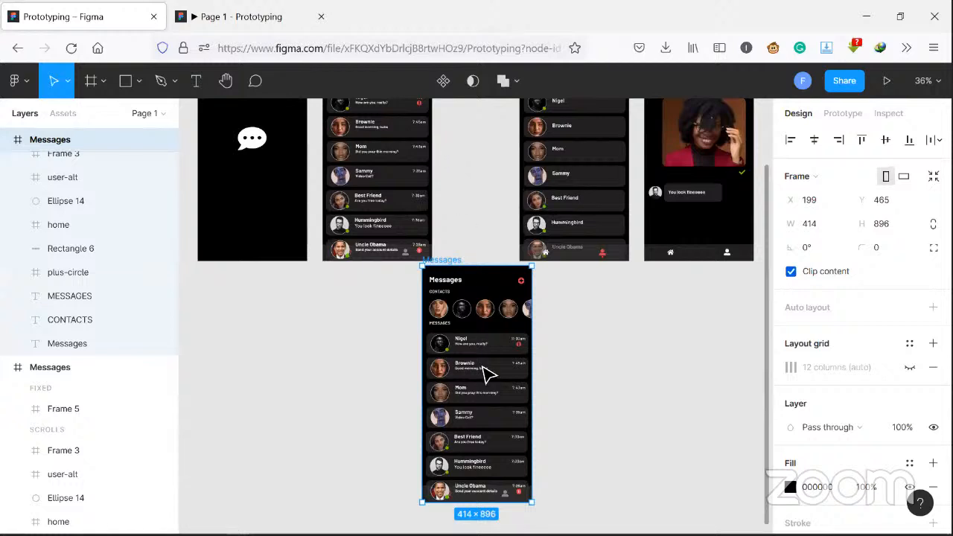
scroll(457, 381, down, 4)
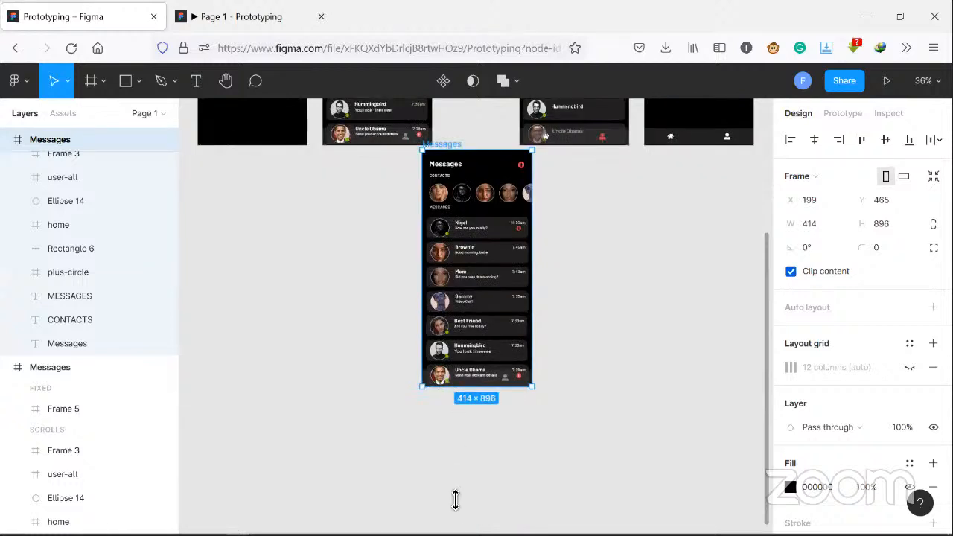
drag(456, 500, 458, 514)
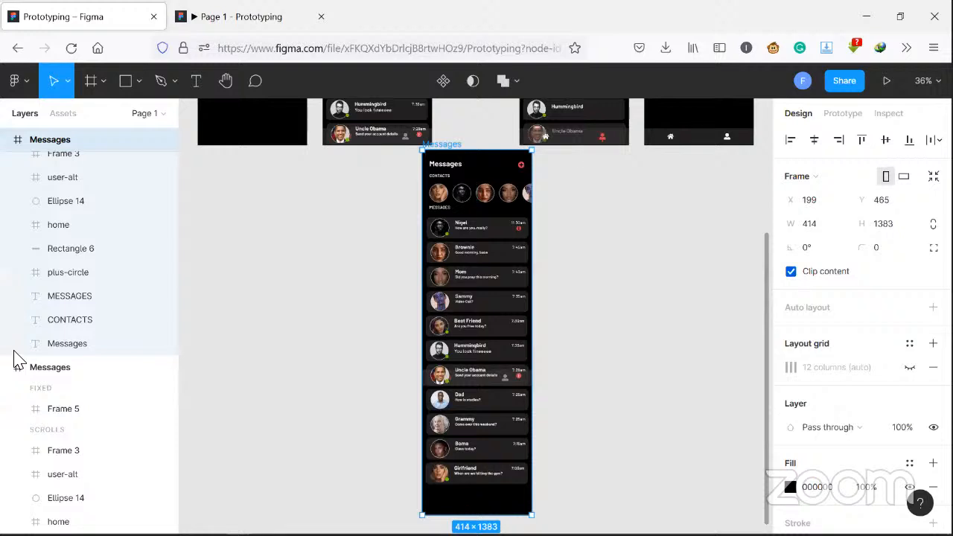
- Examine the layers of the copied Messages screen to locate the navigation bar elements overlapped by the message list
click(506, 379)
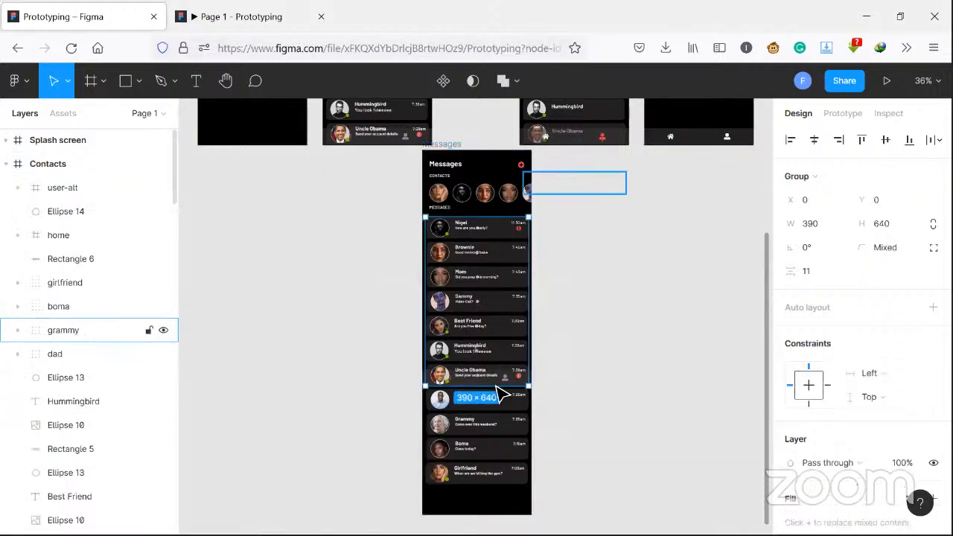
click(498, 384)
double_click(513, 380)
key(ctrl+z)
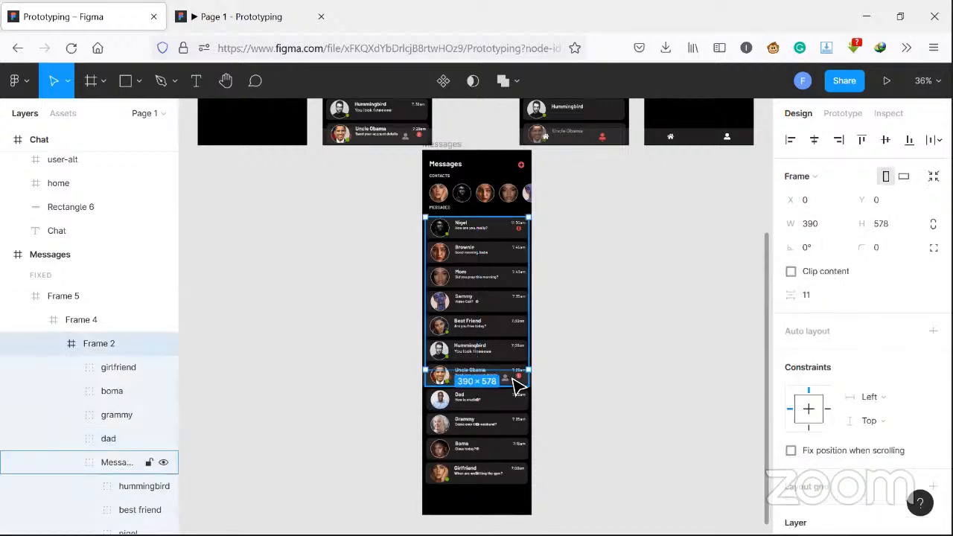
click(519, 383)
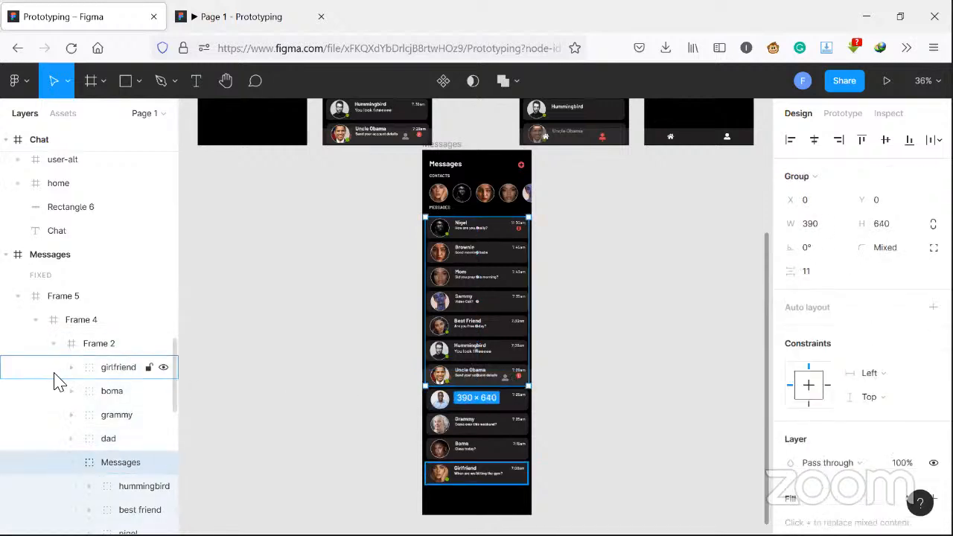
scroll(58, 381, down, 2)
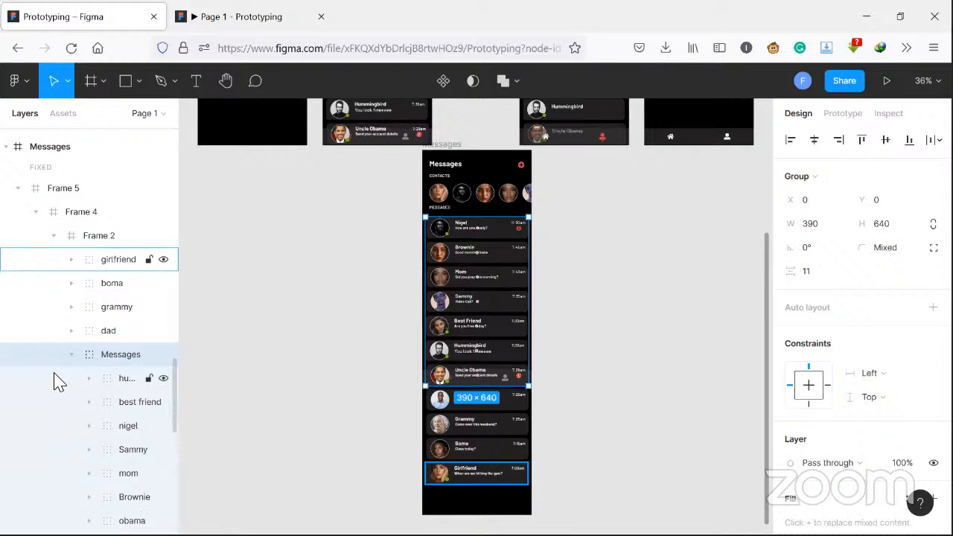
scroll(60, 380, down, 5)
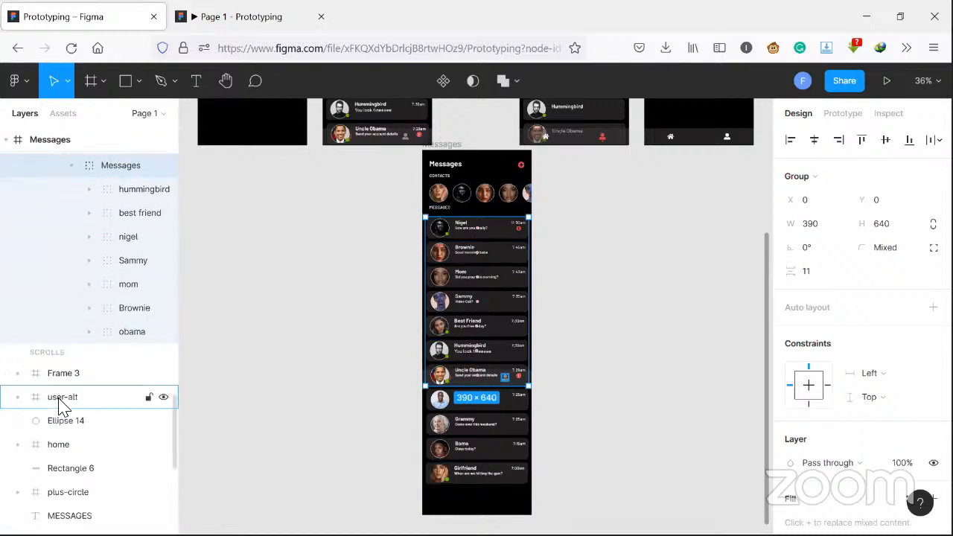
click(54, 401)
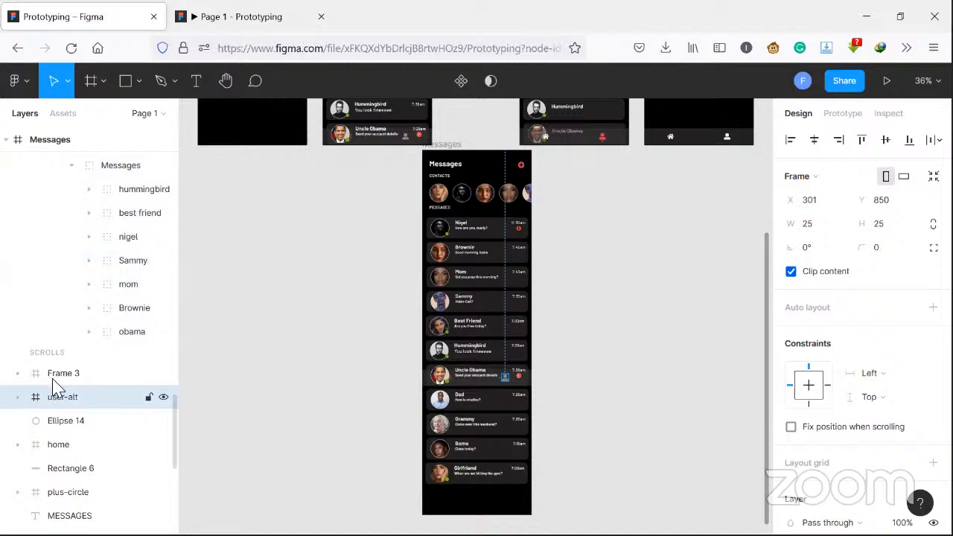
click(59, 379)
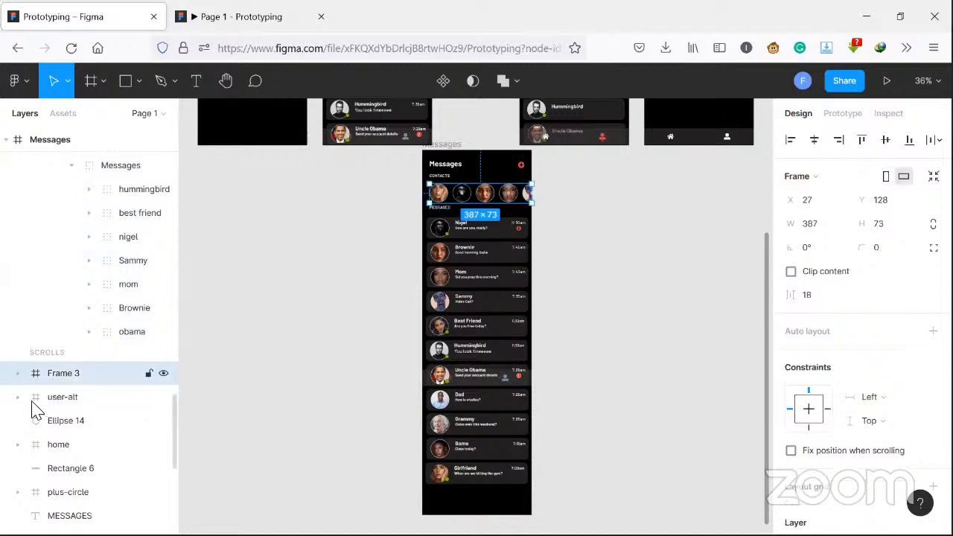
click(20, 398)
scroll(75, 425, down, 4)
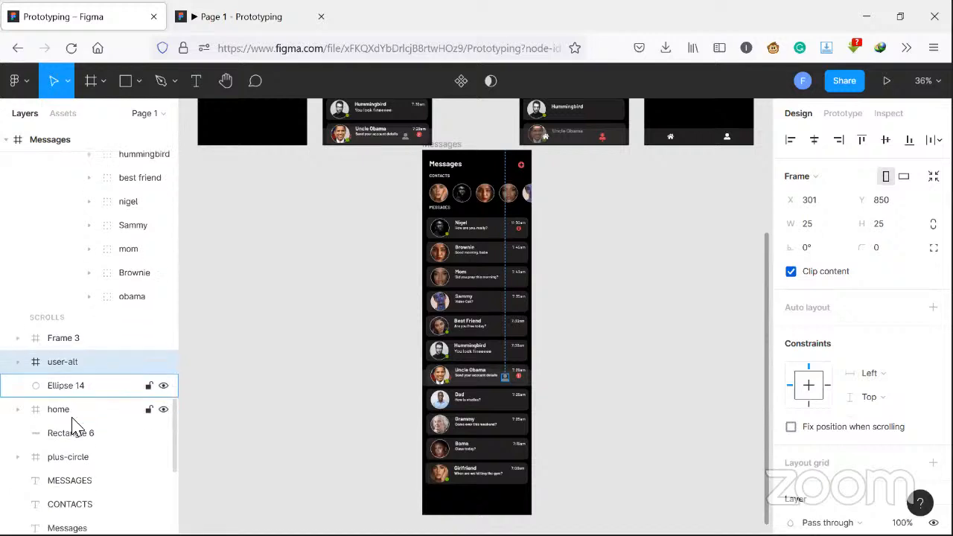
scroll(78, 428, down, 4)
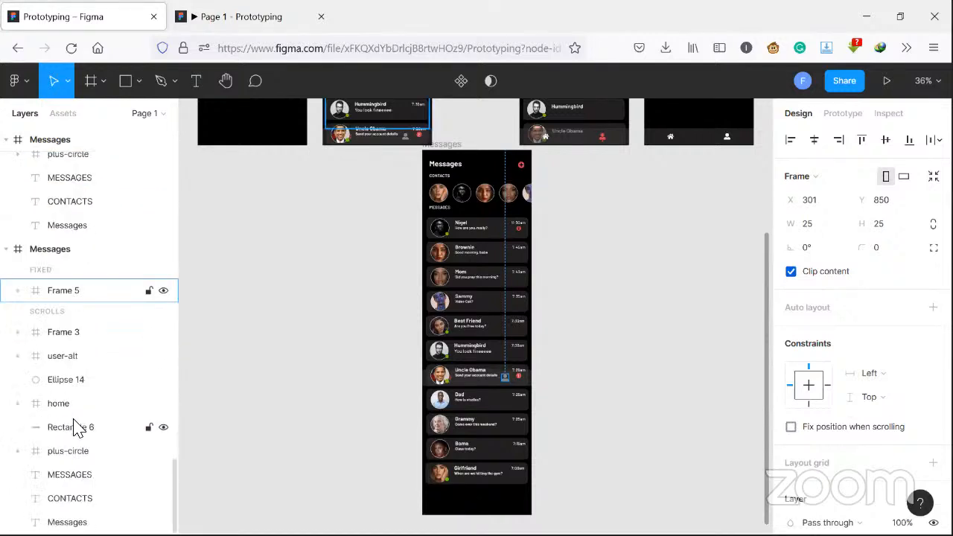
scroll(74, 425, up, 3)
click(79, 411)
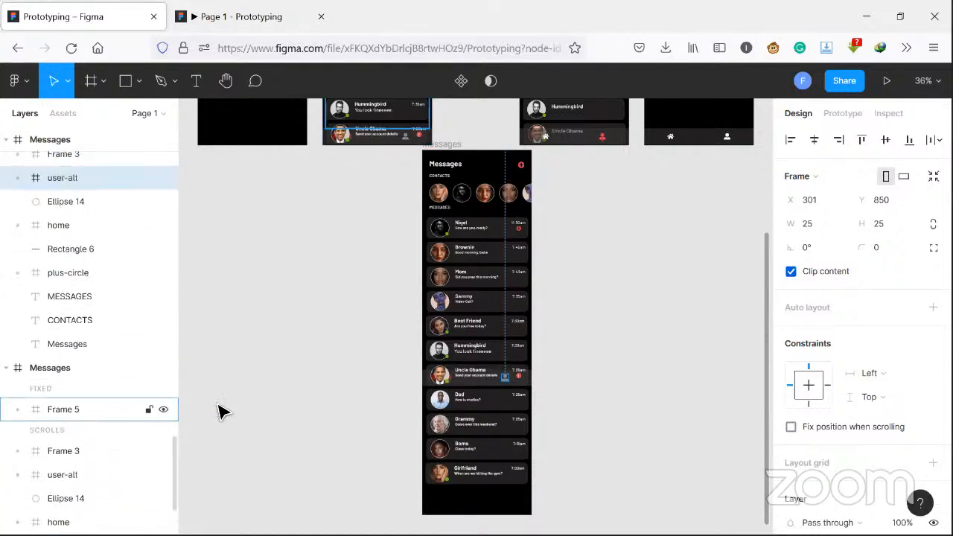
- Move Frame 5 out of the copied Messages screen onto the empty canvas beside it, exposing the navigation bar
click(458, 265)
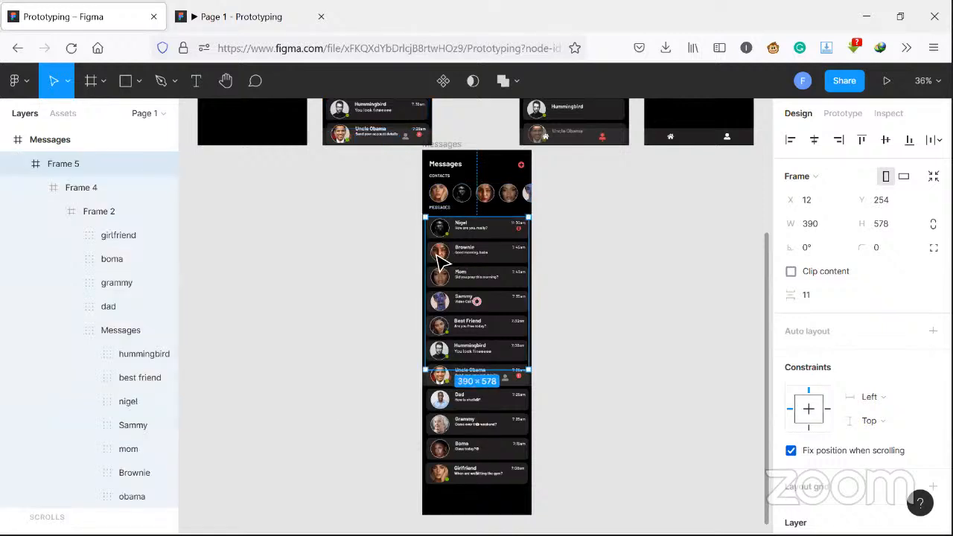
drag(517, 344, 464, 380)
click(469, 387)
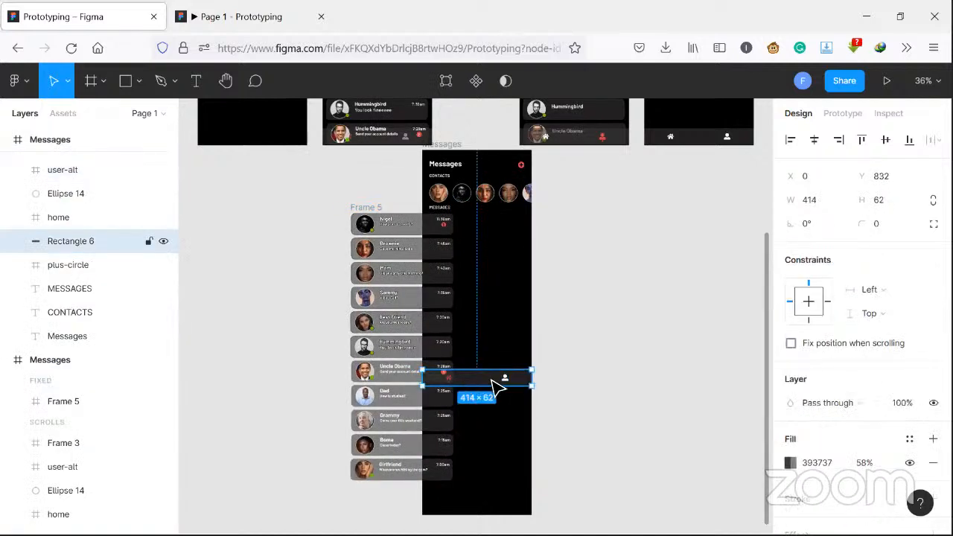
shift+click(505, 378)
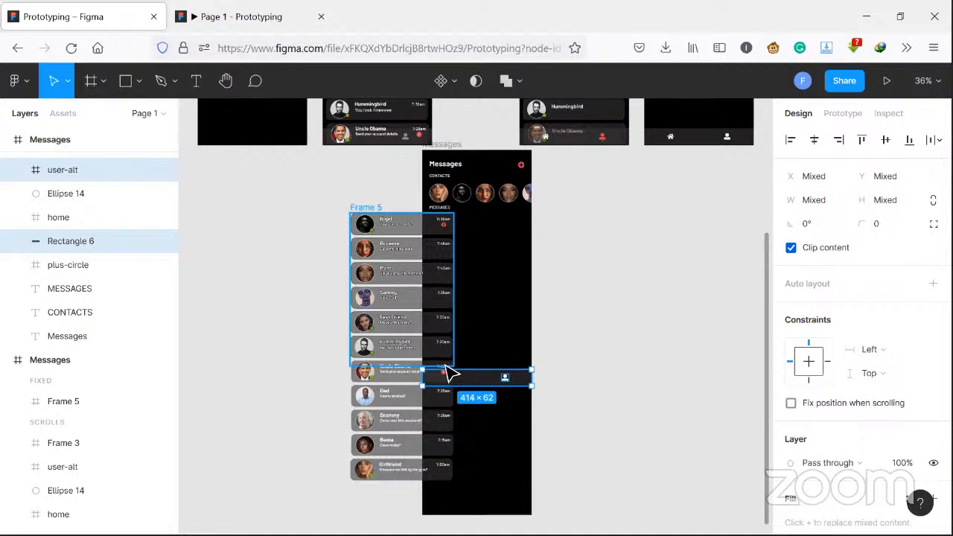
click(458, 388)
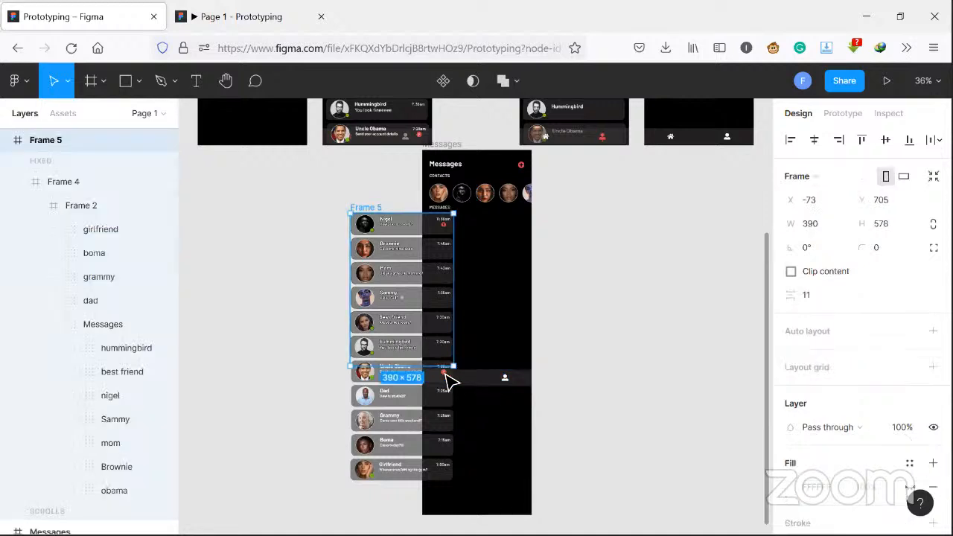
key(ctrl+z)
- Group the home icon, Ellipse 14, user-alt icon and Rectangle 6, and place the group at the bottom edge of the extended Messages screen
click(450, 379)
shift+click(446, 375)
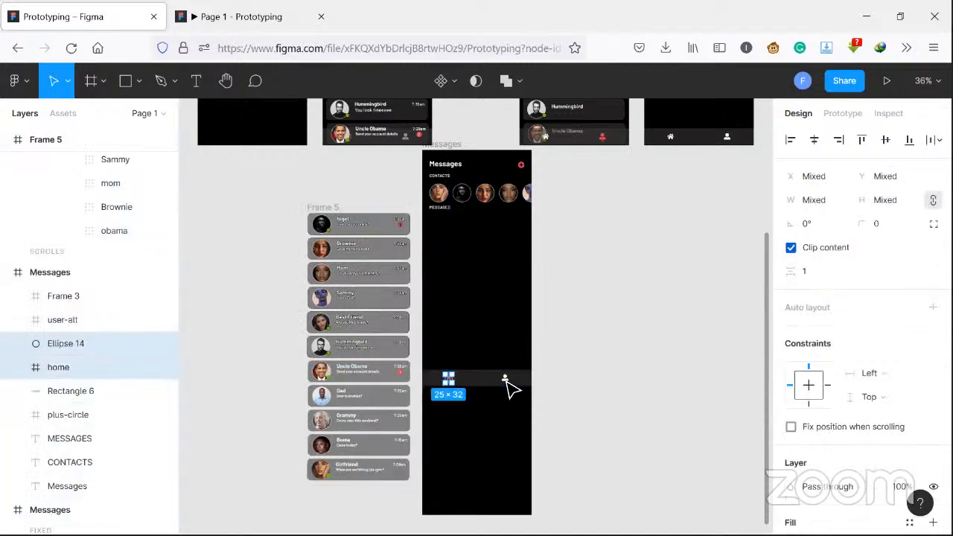
shift+click(514, 377)
shift+click(529, 385)
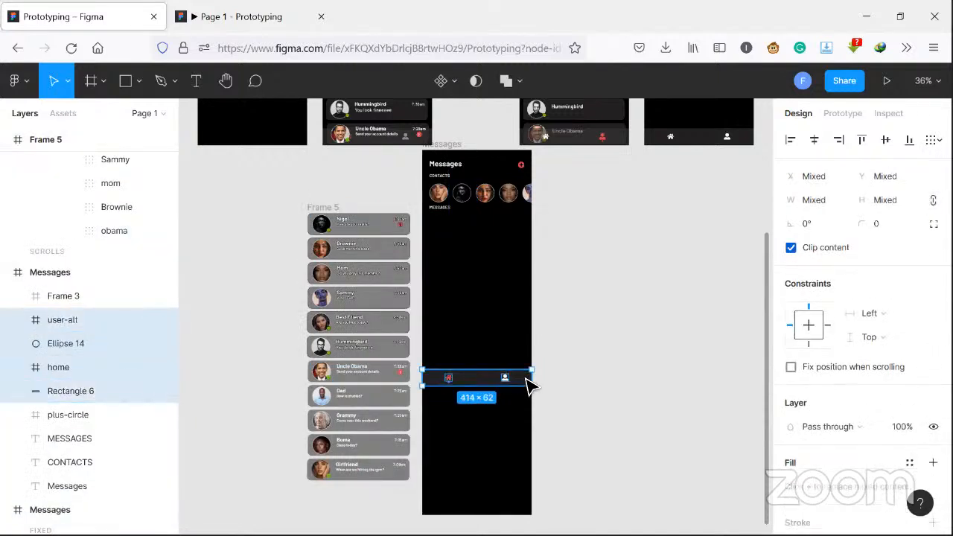
key(ctrl+g)
drag(526, 385, 485, 519)
- Place Frame 5 back inside the extended Messages screen at X 9, Y 259 and fix its position when scrolling
click(354, 324)
drag(450, 318, 488, 399)
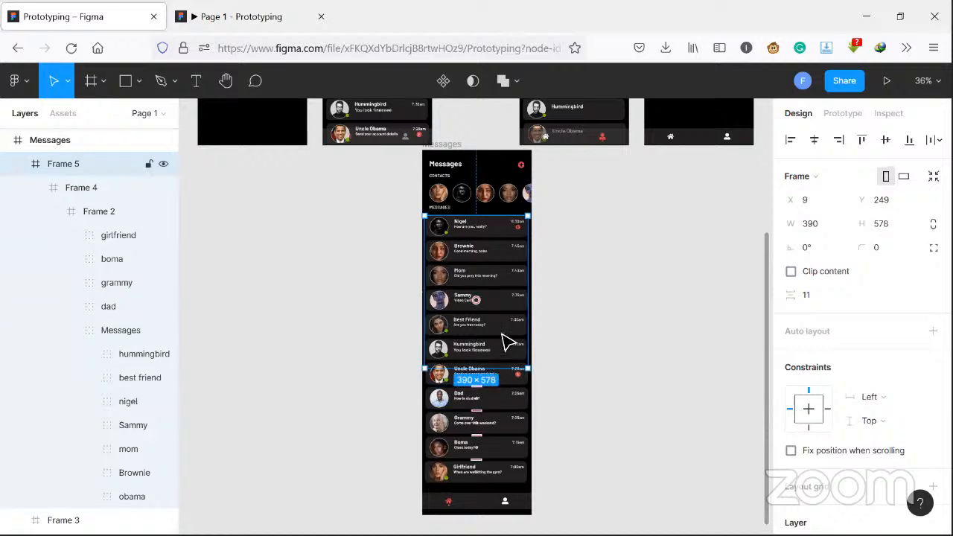
key(Down)
key(Down)
key(Down)
key(Down)
key(Down)
key(Down)
key(Down)
key(Down)
key(Down)
key(Down)
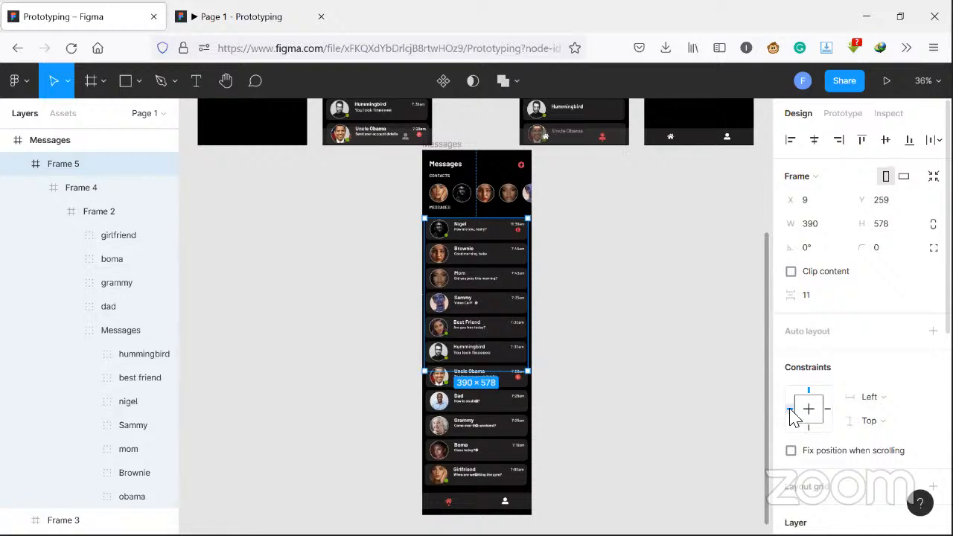
click(792, 452)
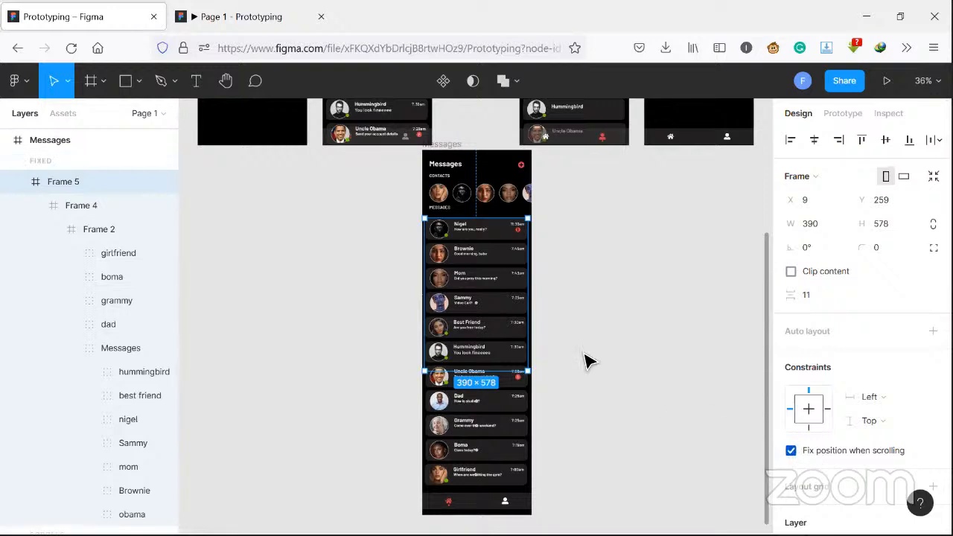
- Test the Messages screen's list scrolling and navigation bar in the prototype, and return to the design file
click(178, 21)
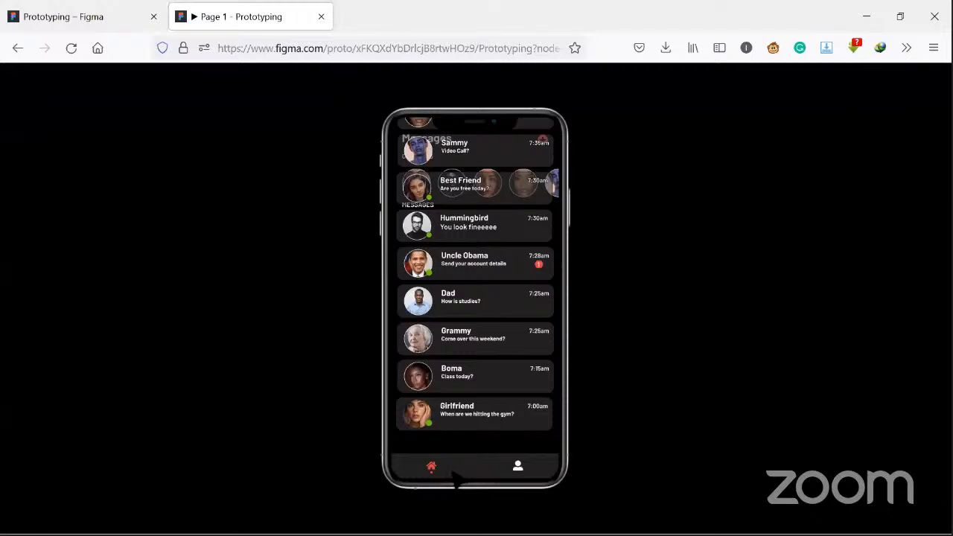
key(ctrl+shift+Tab)
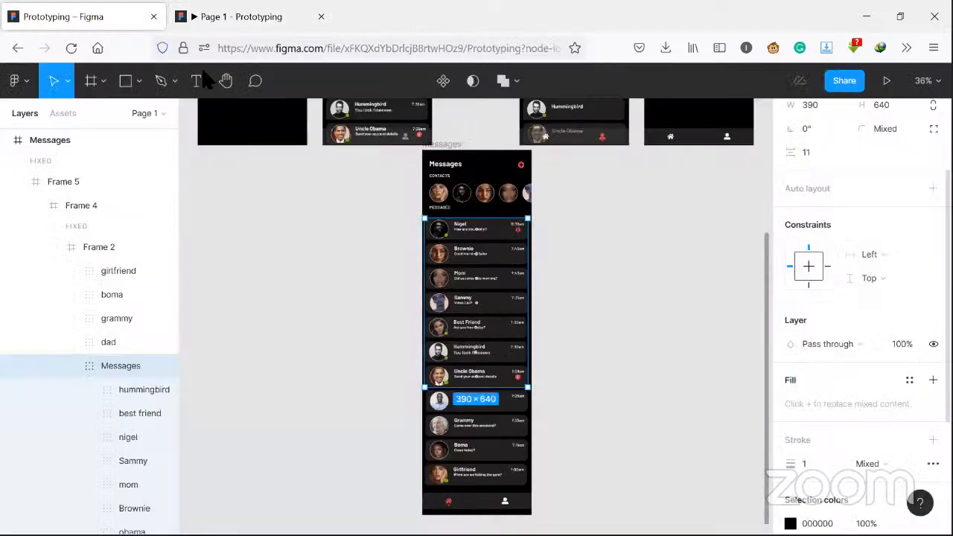
click(487, 450)
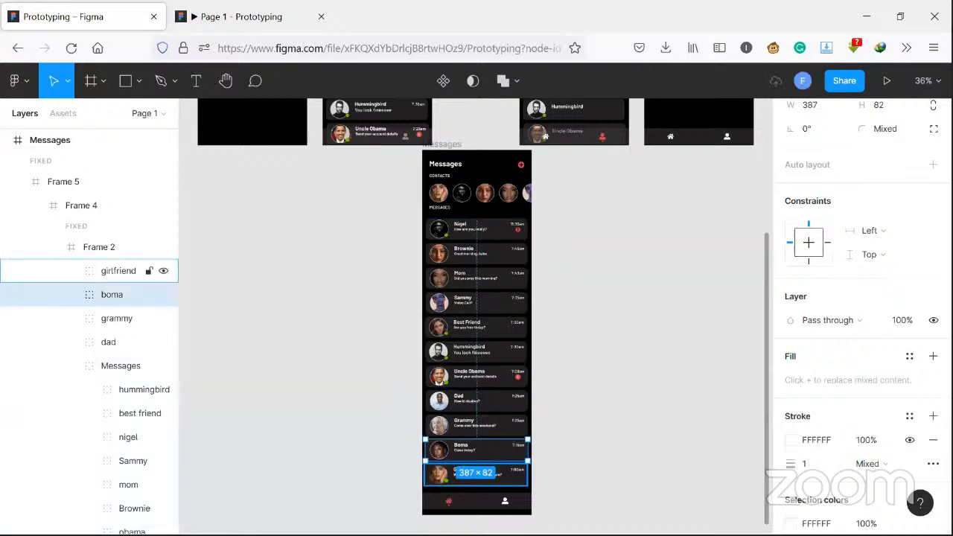
key(ctrl+Tab)
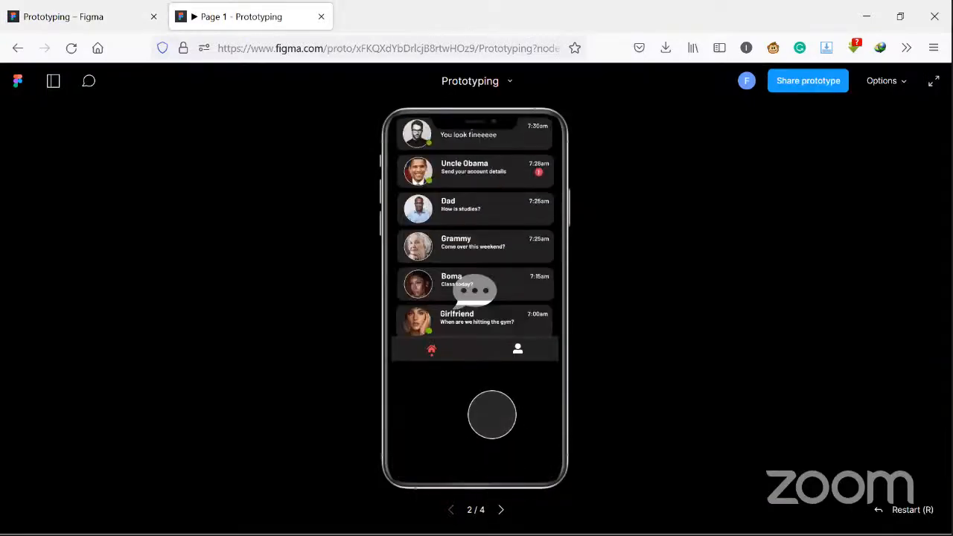
drag(515, 398, 483, 283)
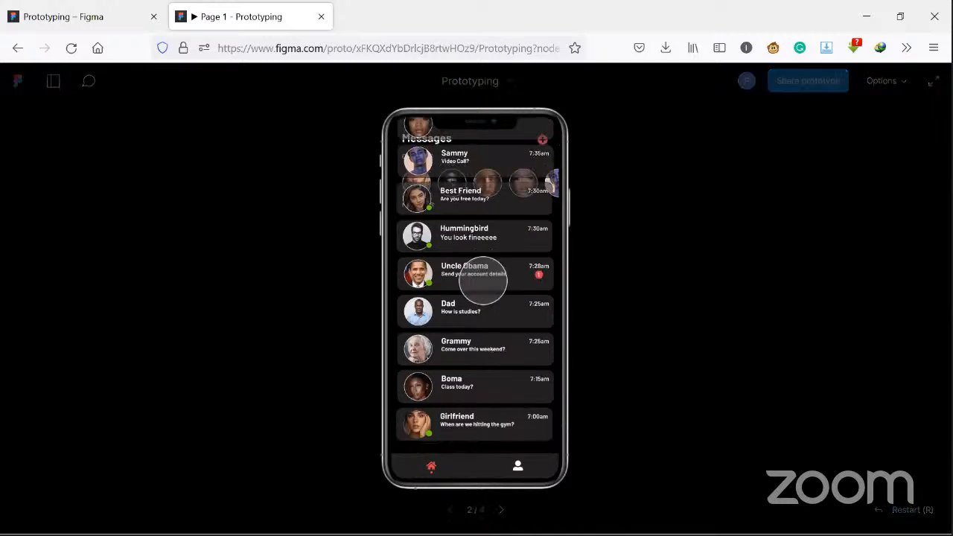
drag(488, 408, 504, 379)
drag(512, 226, 478, 251)
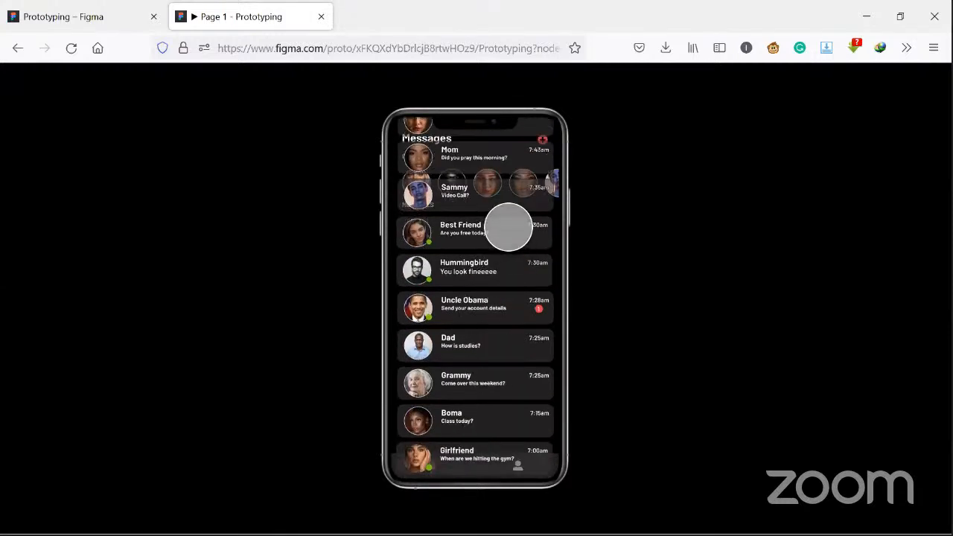
drag(504, 266, 495, 352)
scroll(495, 352, down, 5)
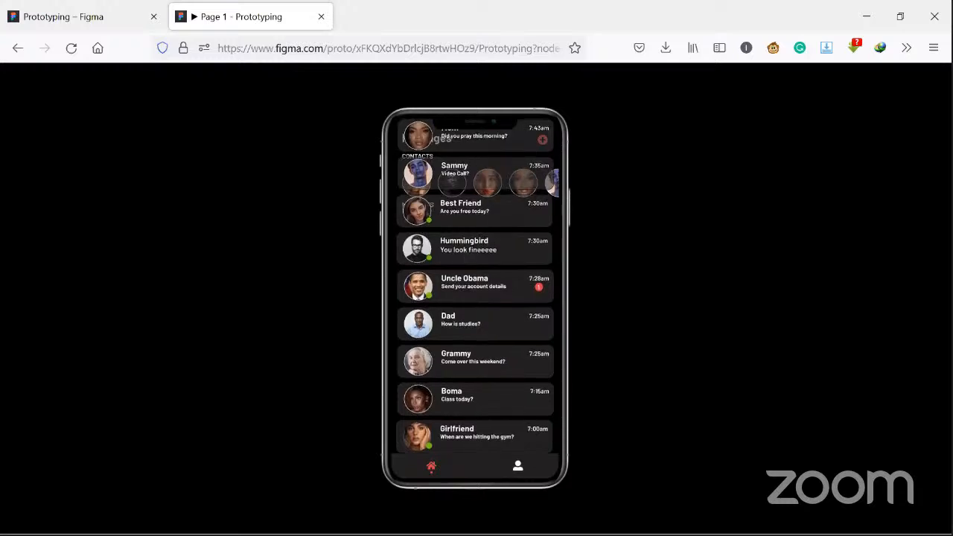
scroll(476, 289, up, 1)
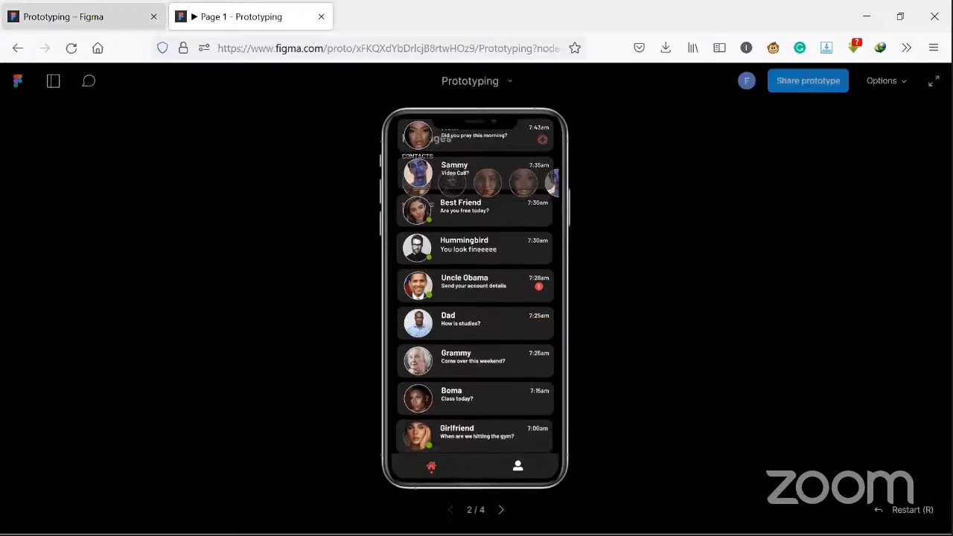
click(67, 17)
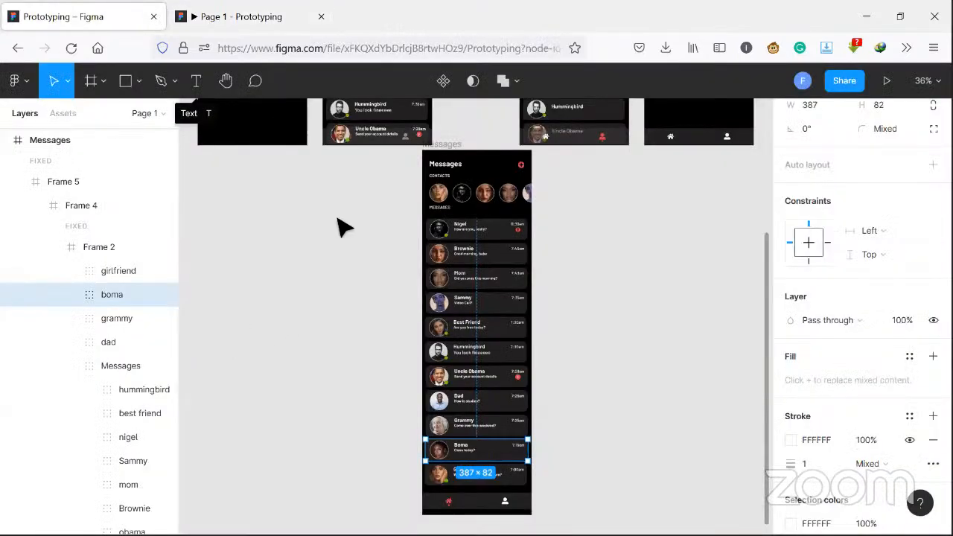